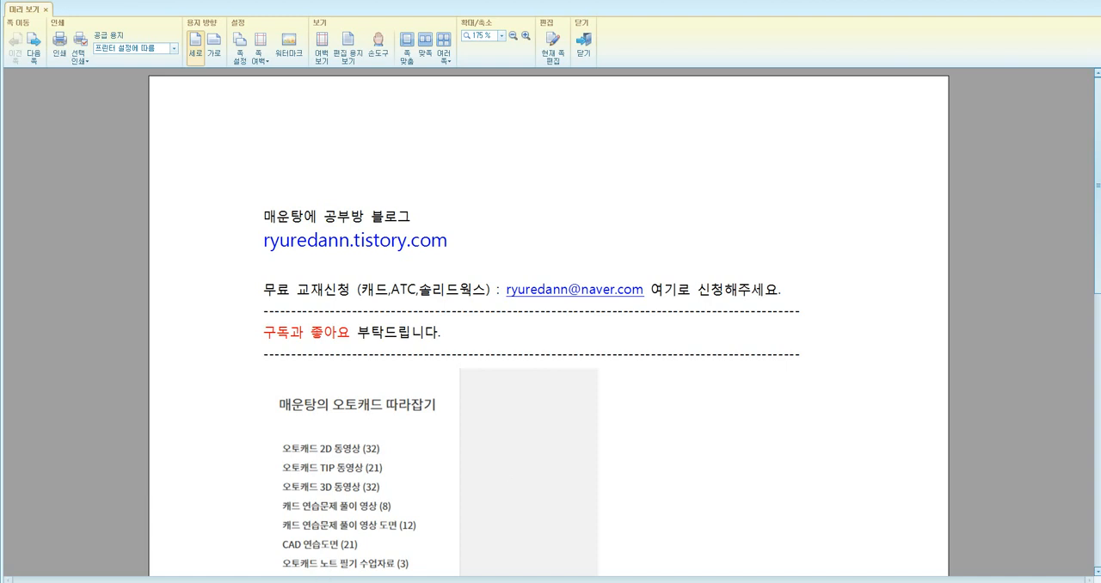
# Bring up Autodesk Inventor beside the reference drawing and create a new part from the metric Standard (mm).ipt template.
pyautogui.click(198, 582)
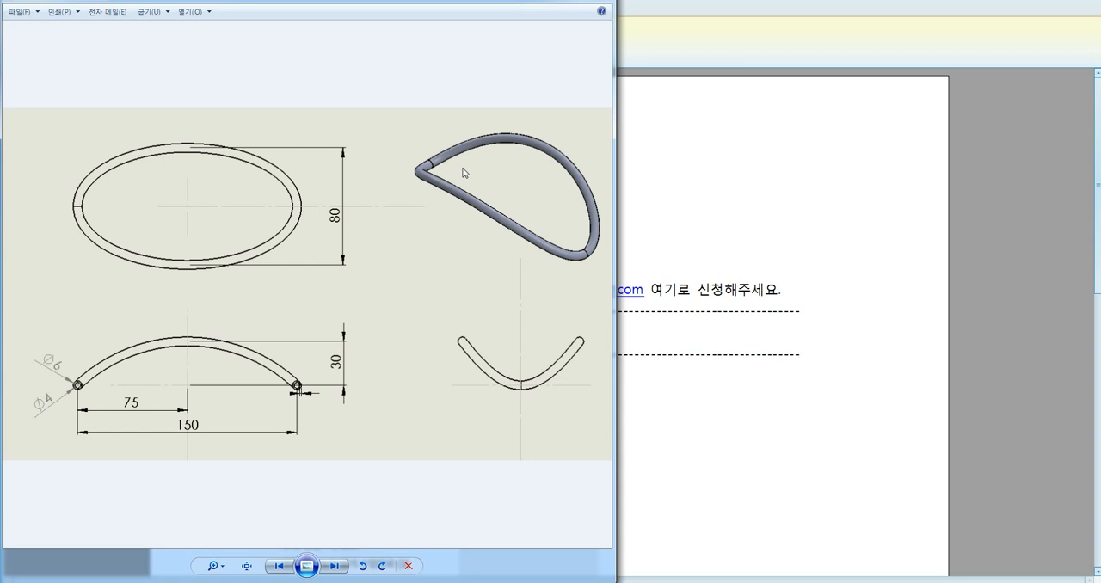
pyautogui.click(186, 582)
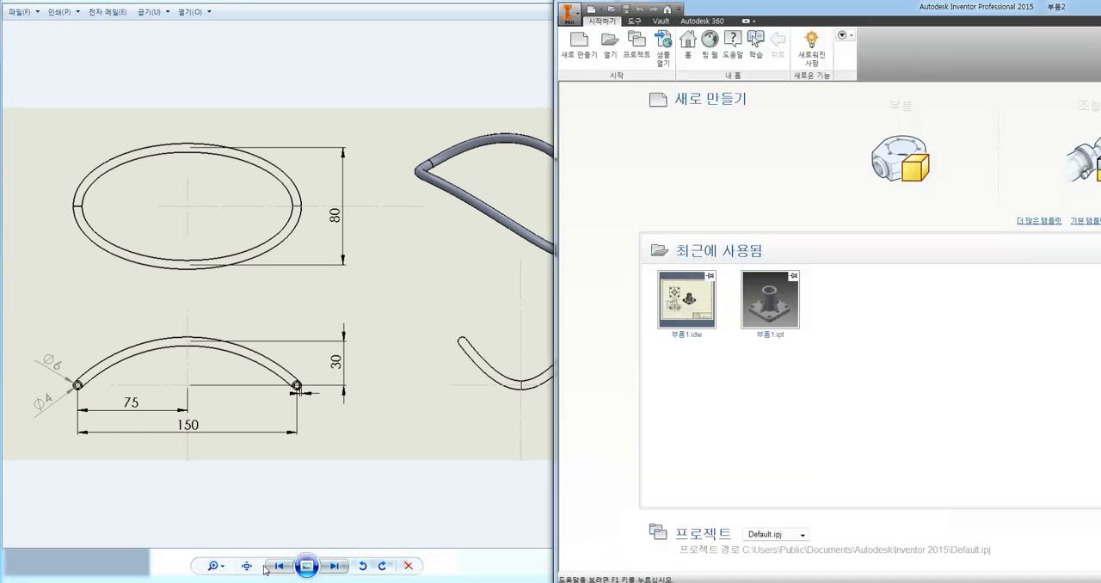
pyautogui.click(578, 43)
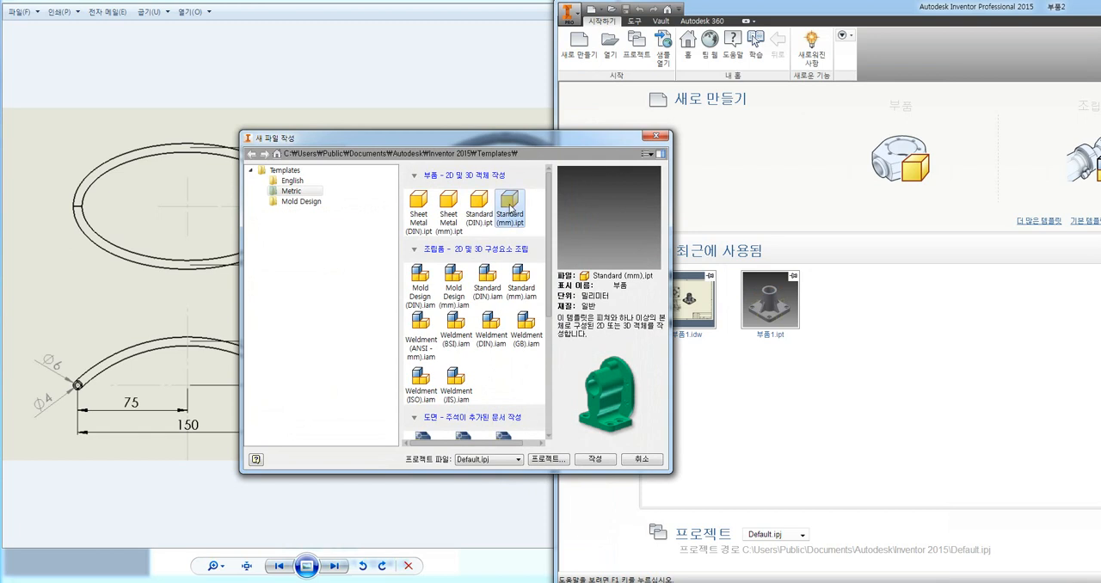
pyautogui.doubleClick(511, 206)
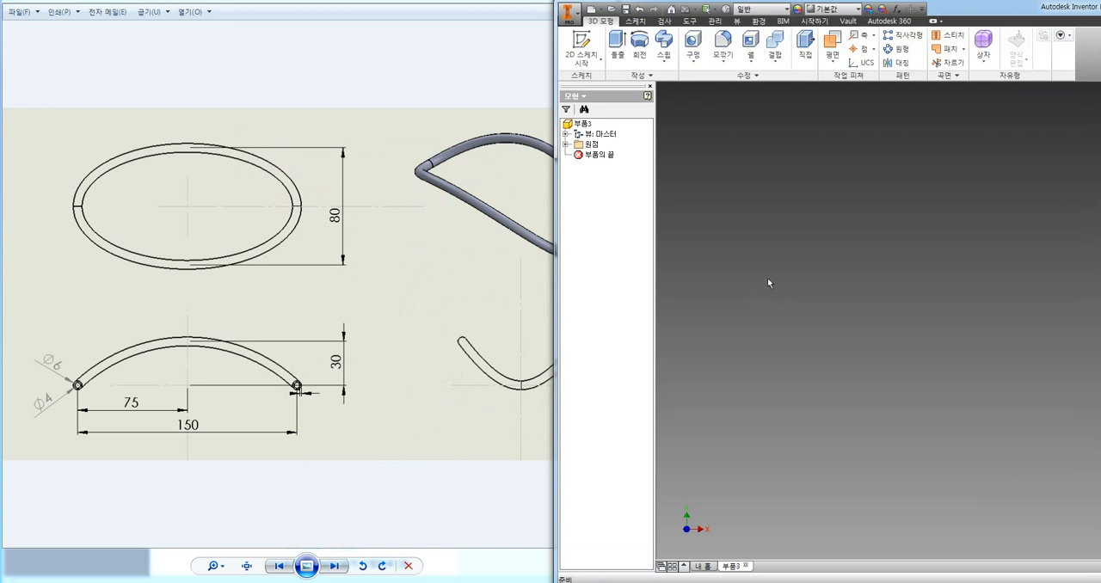
# Set the isometric home view and expand the part's origin folder to examine the origin planes.
pyautogui.press('F6')
pyautogui.click(566, 144)
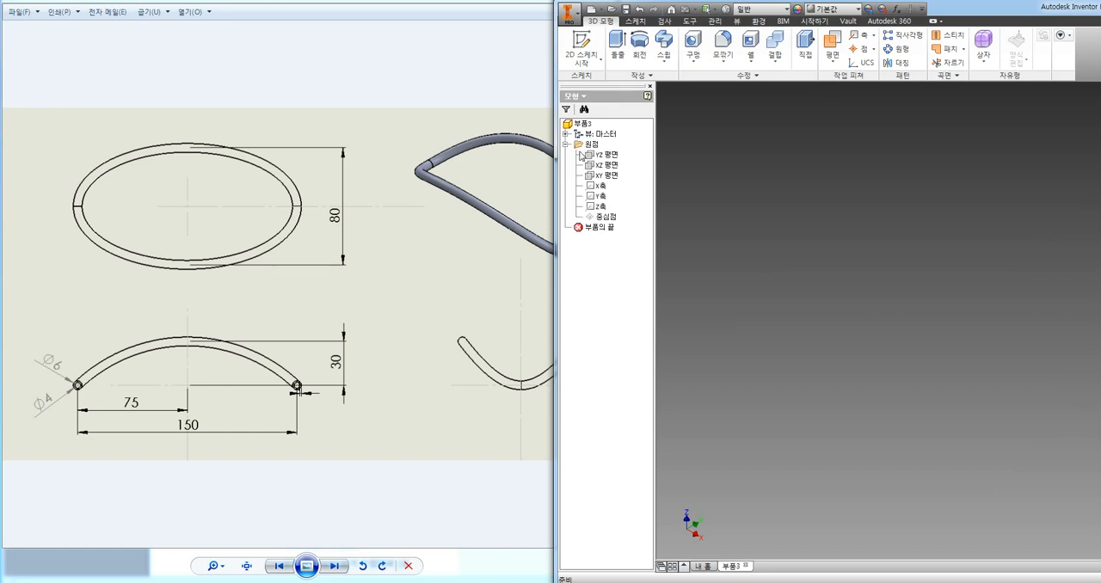
pyautogui.moveTo(606, 156)
pyautogui.moveTo(914, 323); pyautogui.dragTo(914, 324, button='middle')
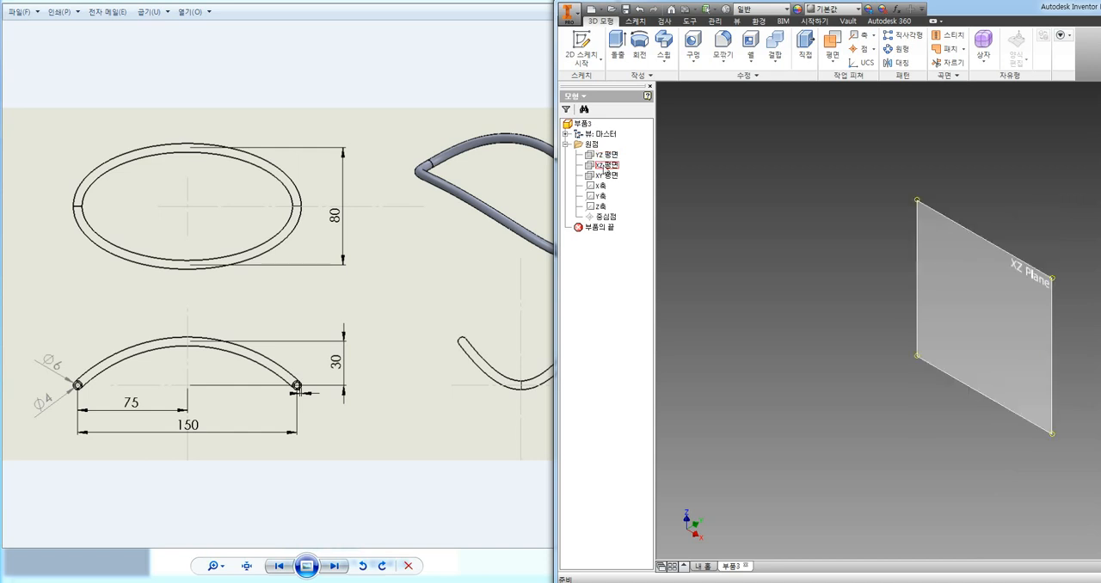
pyautogui.click(737, 195)
pyautogui.click(744, 184)
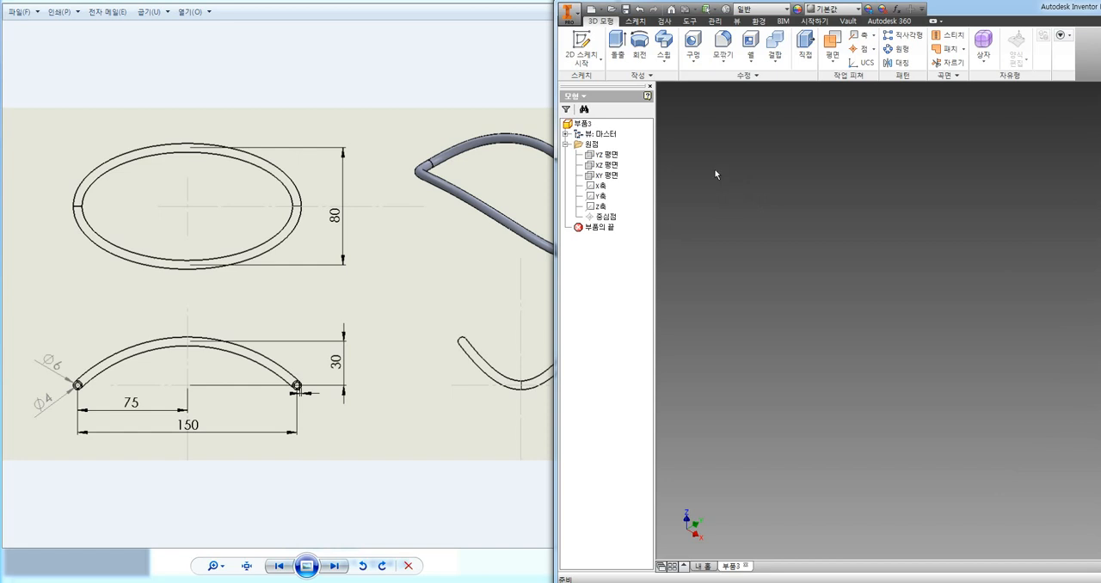
# Start a 3D sketch in the new part and activate the Line tool.
pyautogui.click(584, 64)
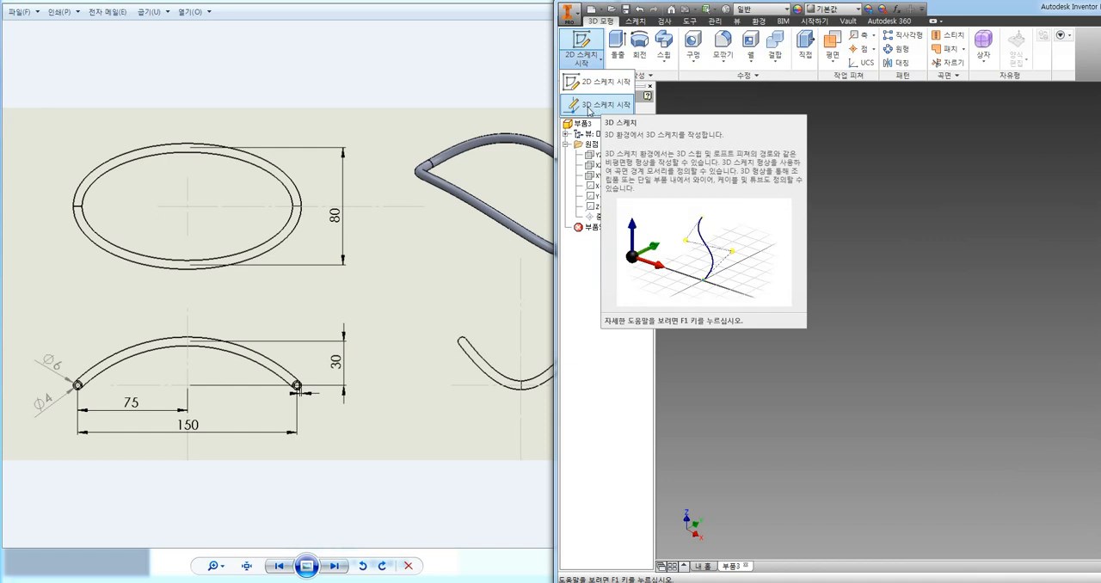
pyautogui.click(590, 108)
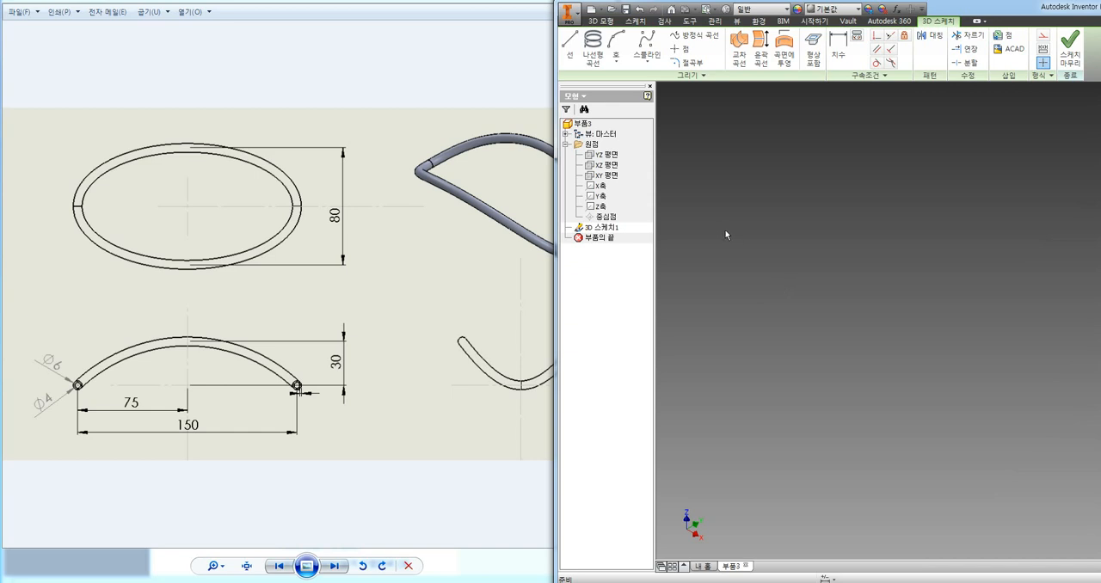
pyautogui.click(566, 41)
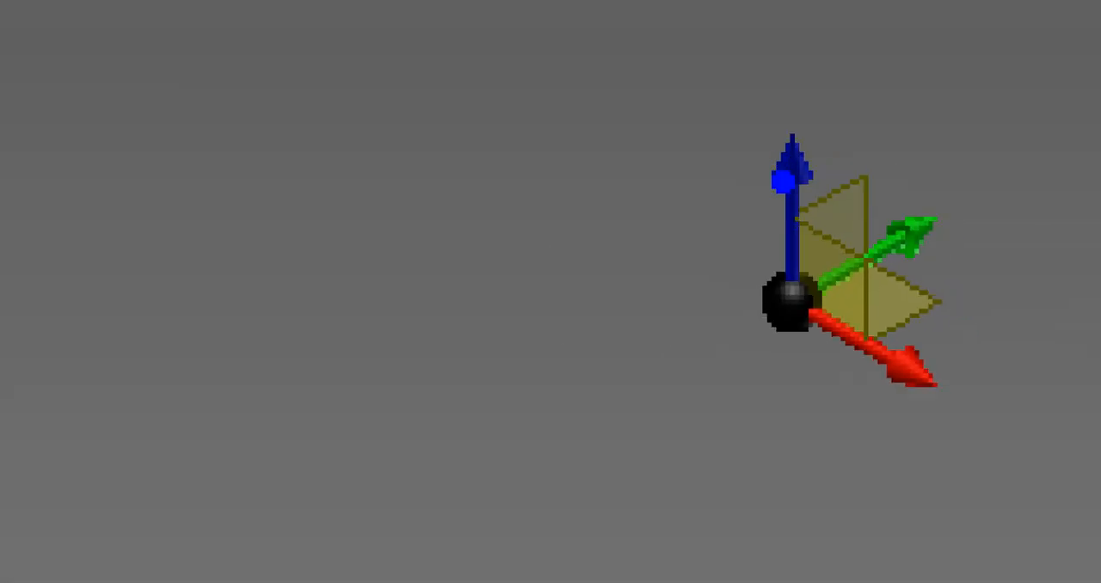
pyautogui.moveTo(808, 216)
pyautogui.mouseDown()
pyautogui.moveTo(872, 246)
pyautogui.moveTo(870, 357)
pyautogui.mouseUp()
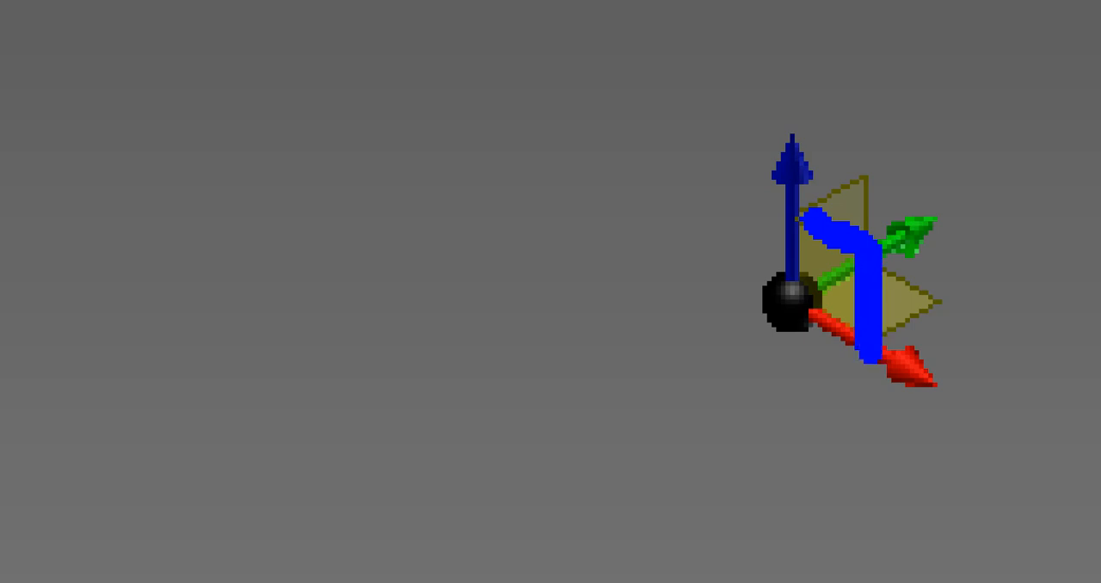
pyautogui.moveTo(798, 205)
pyautogui.mouseDown()
pyautogui.moveTo(873, 166)
pyautogui.moveTo(896, 270)
pyautogui.moveTo(952, 307)
pyautogui.moveTo(886, 346)
pyautogui.mouseUp()
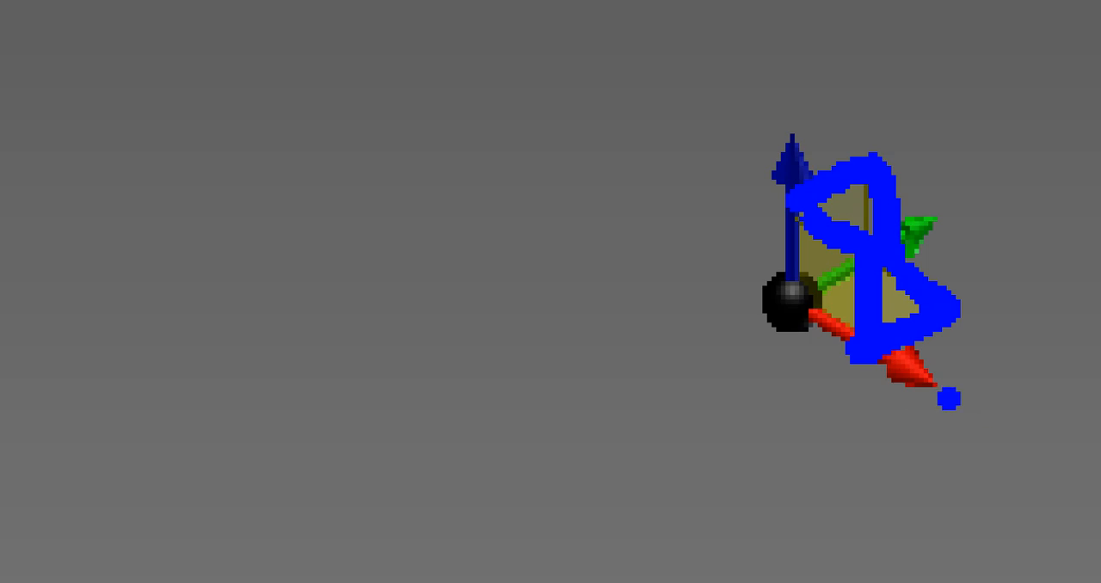
pyautogui.press('Escape')
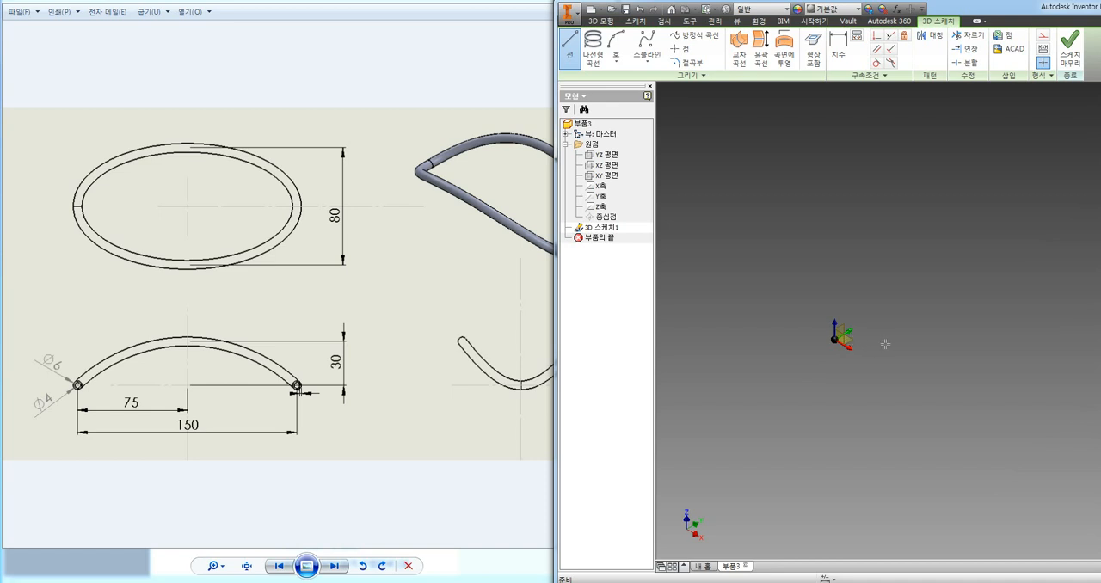
# Draw three connected horizontal lines: about 16 mm along X, about 12 mm along Y, and about 16 mm back along X.
pyautogui.click(835, 339)
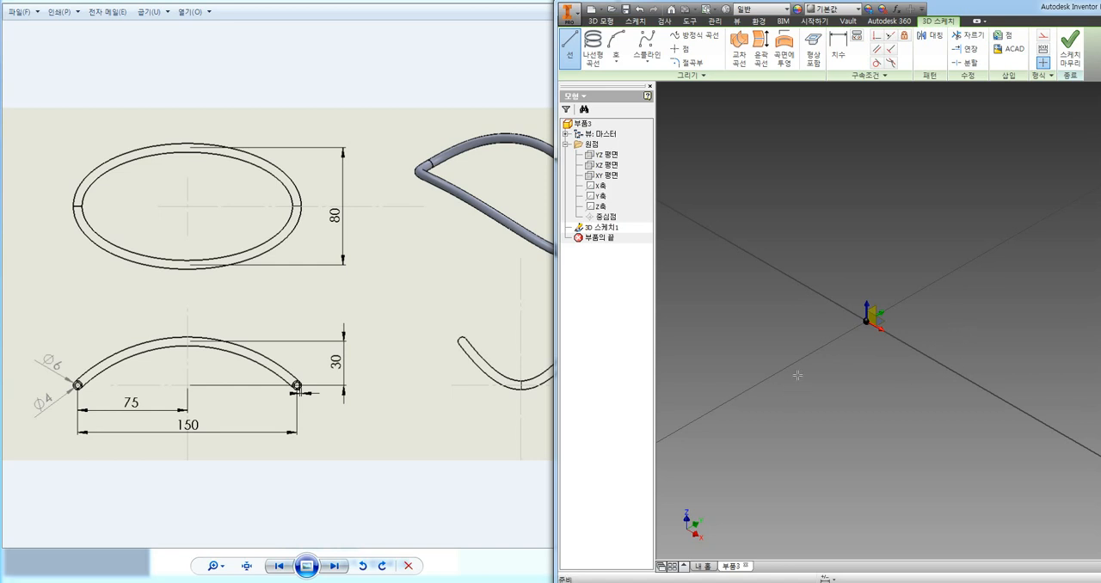
pyautogui.click(819, 349)
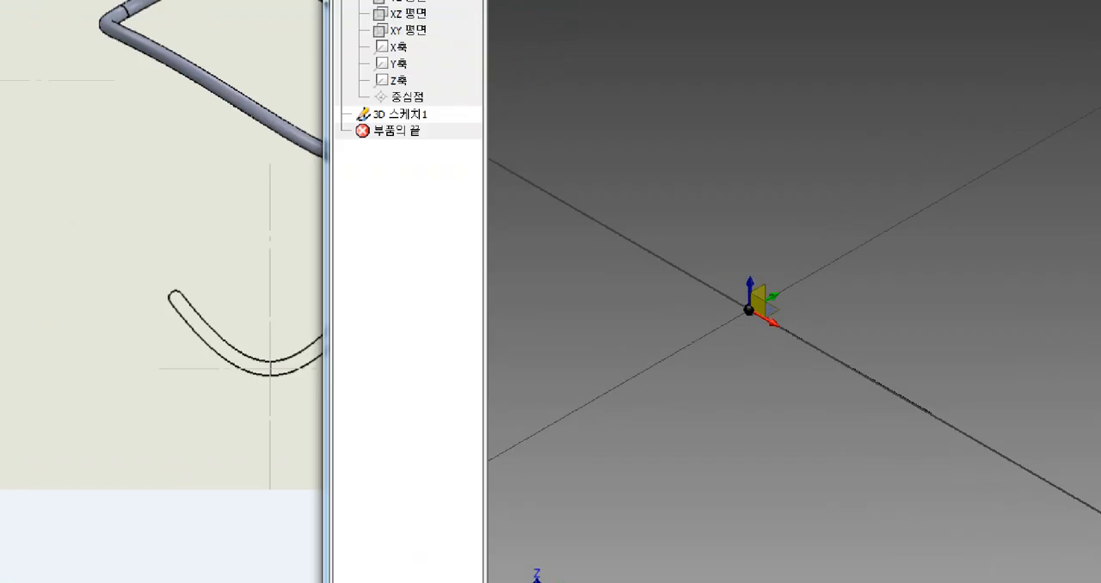
pyautogui.click(932, 414)
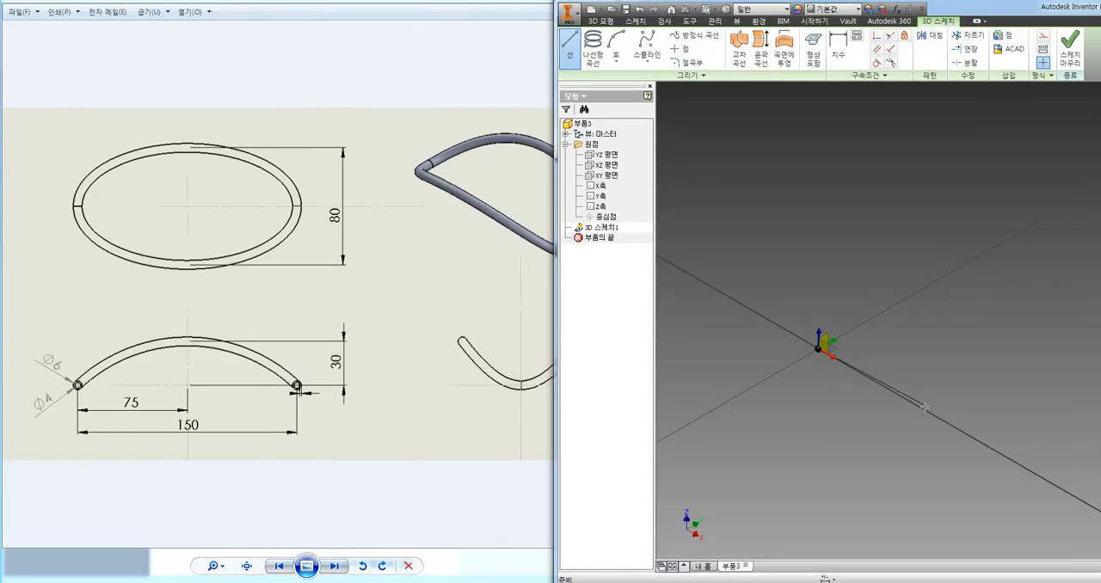
pyautogui.click(928, 412)
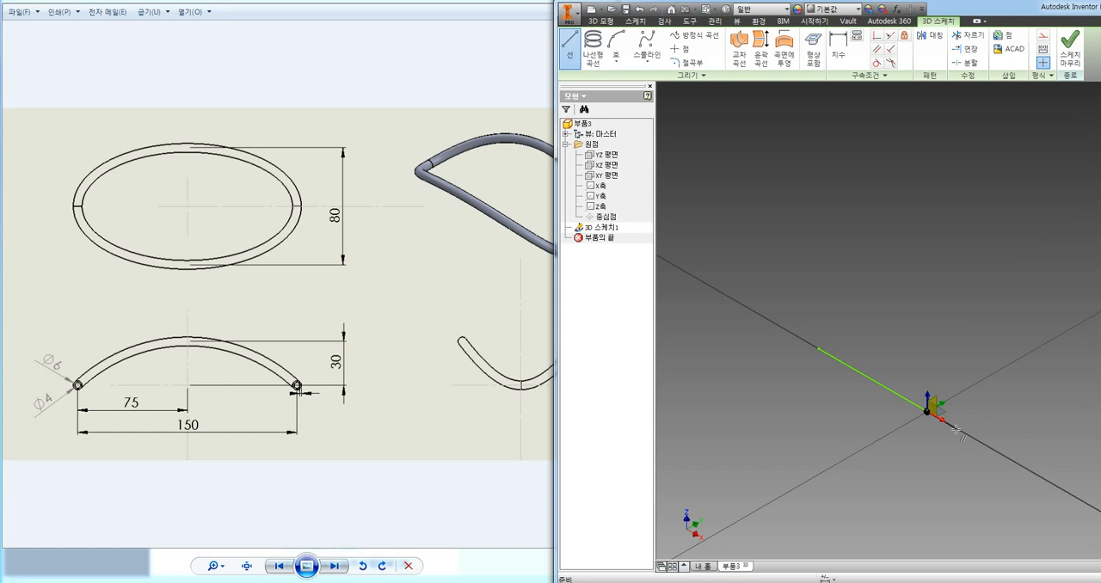
pyautogui.click(1005, 365)
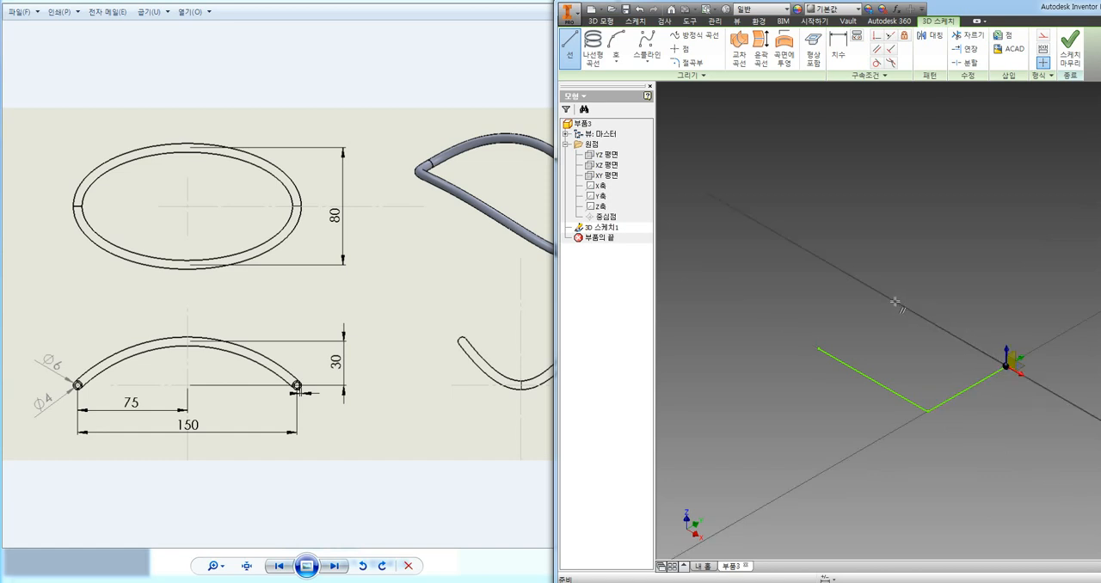
pyautogui.click(894, 302)
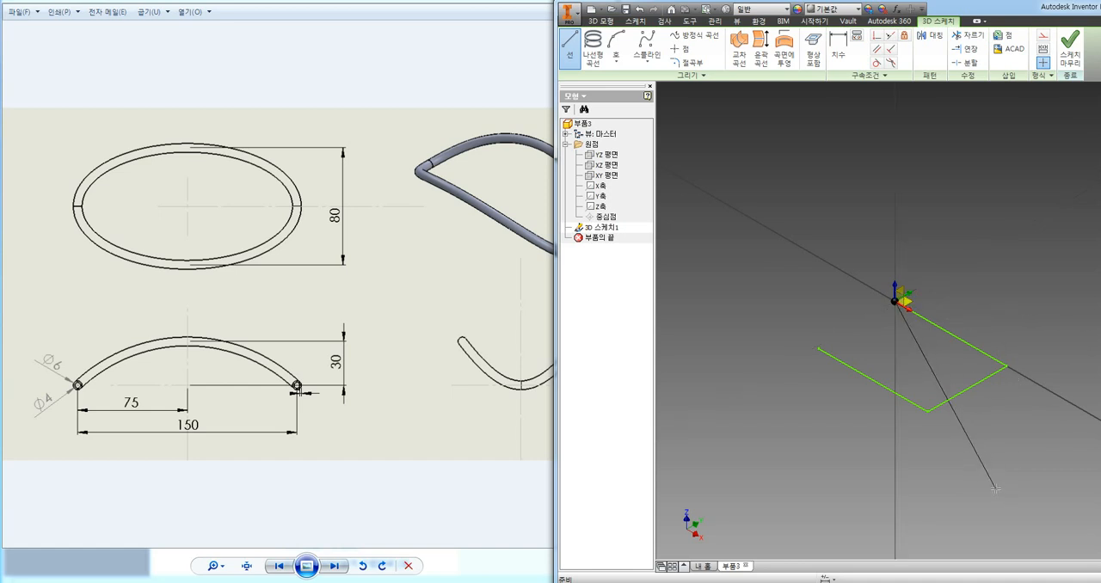
# Extend the line chain about 17 mm up along Z, then along X, along Y and up along Z again, and end it.
pyautogui.click(893, 166)
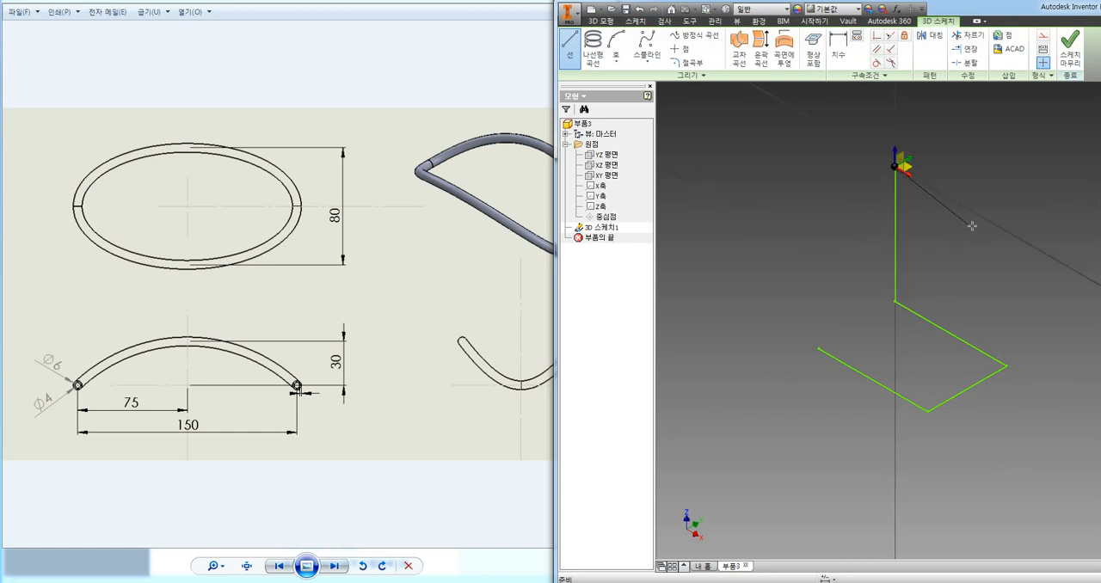
pyautogui.click(1002, 228)
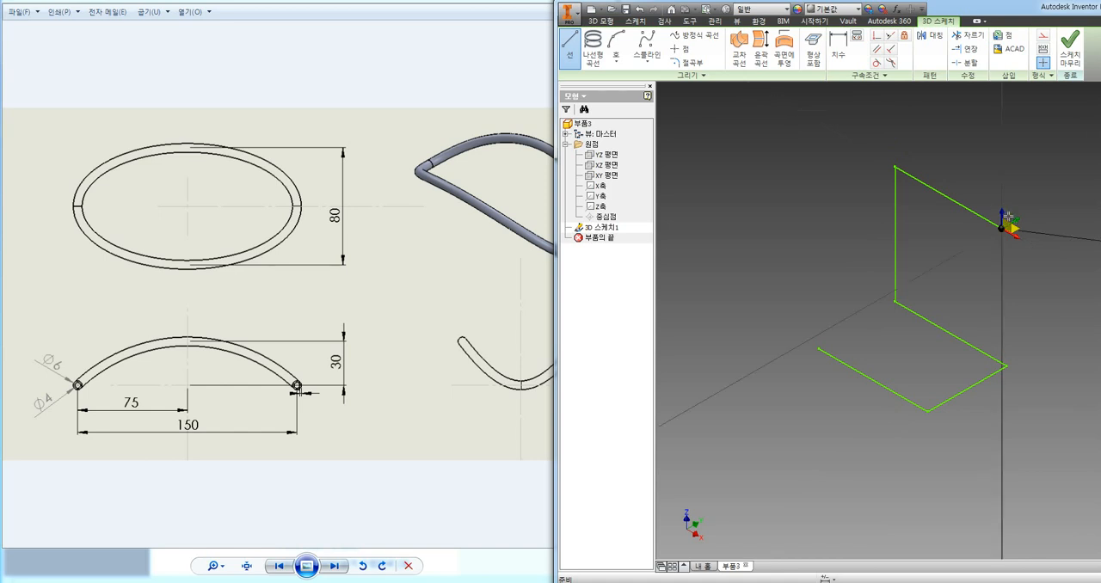
pyautogui.click(1072, 187)
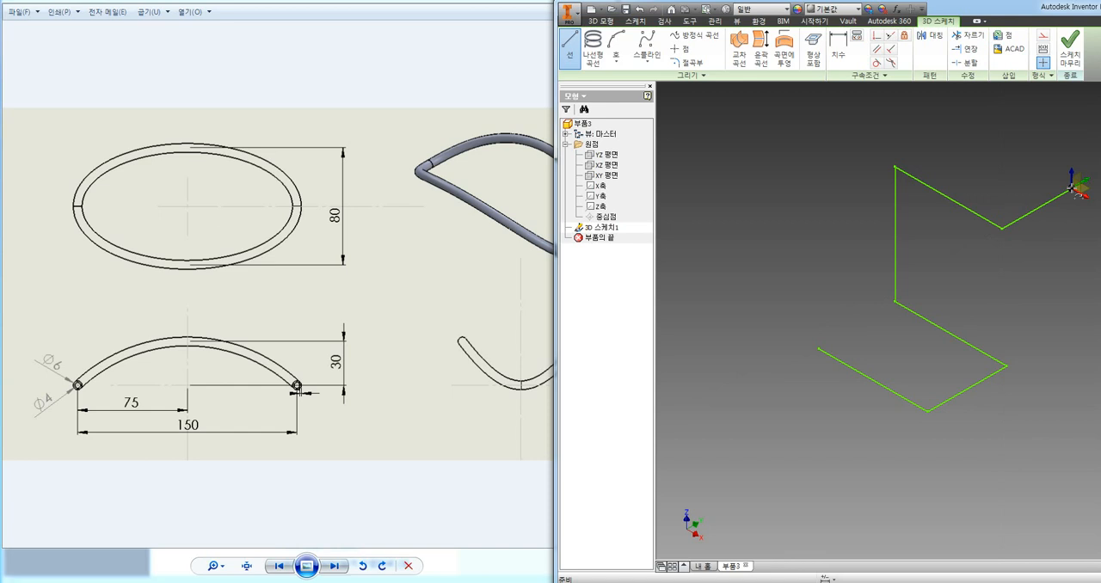
pyautogui.click(1070, 100)
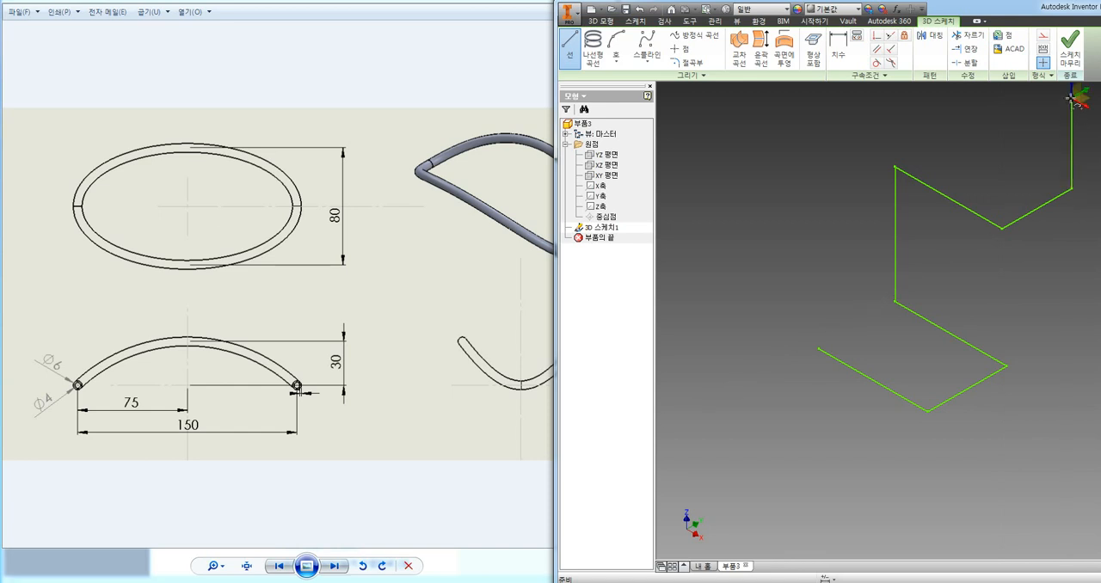
pyautogui.press('Escape')
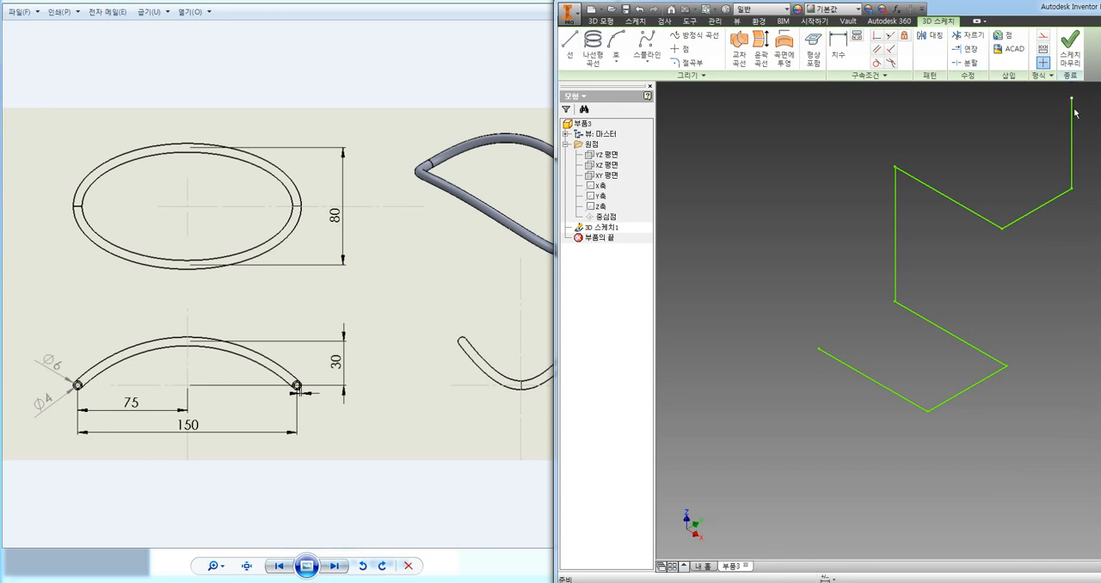
# Dimension the first X-direction line at 15 mm and the adjoining Y-direction line at 10 mm.
pyautogui.moveTo(1052, 281); pyautogui.dragTo(912, 341, button='middle')
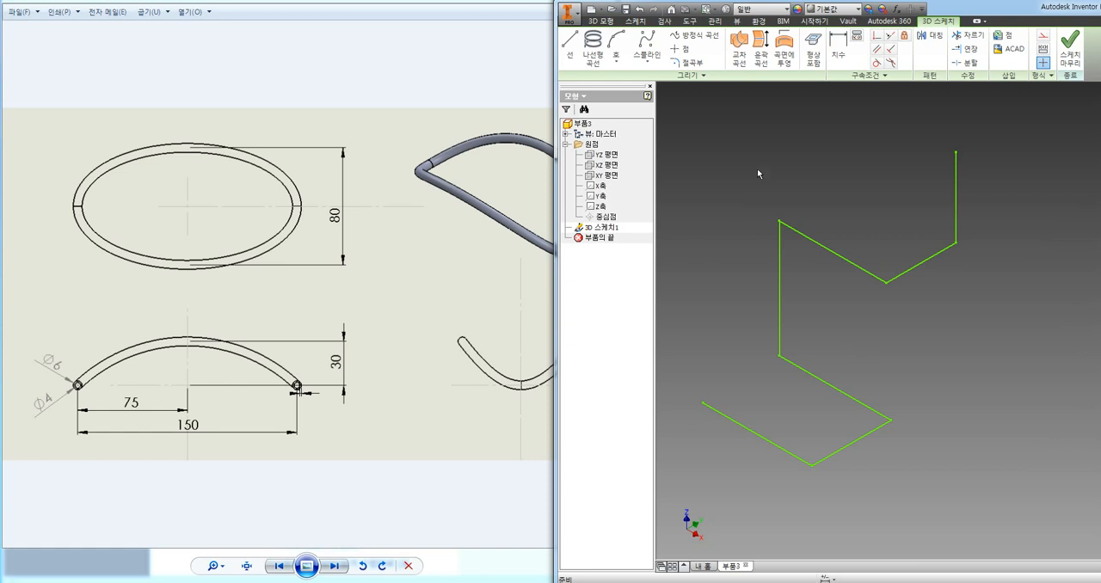
pyautogui.click(840, 49)
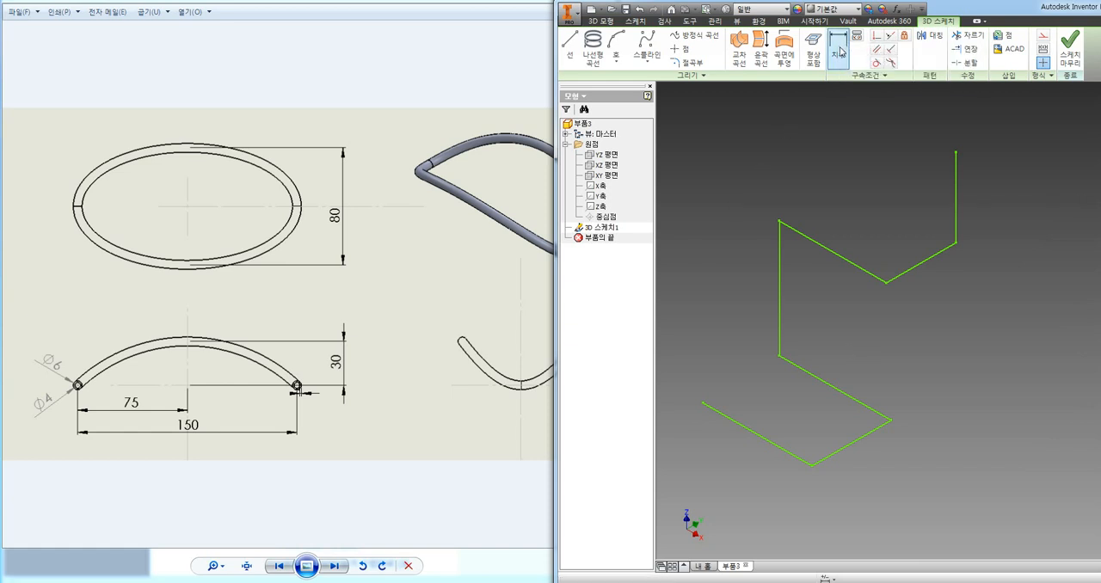
pyautogui.click(736, 425)
pyautogui.click(732, 459)
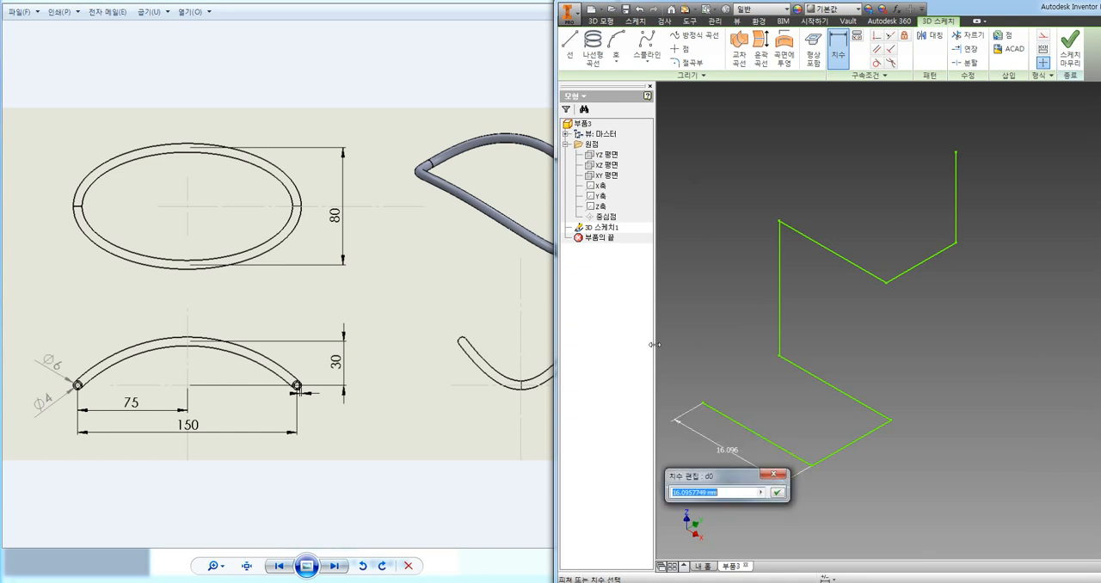
pyautogui.write('15')
pyautogui.press('Return')
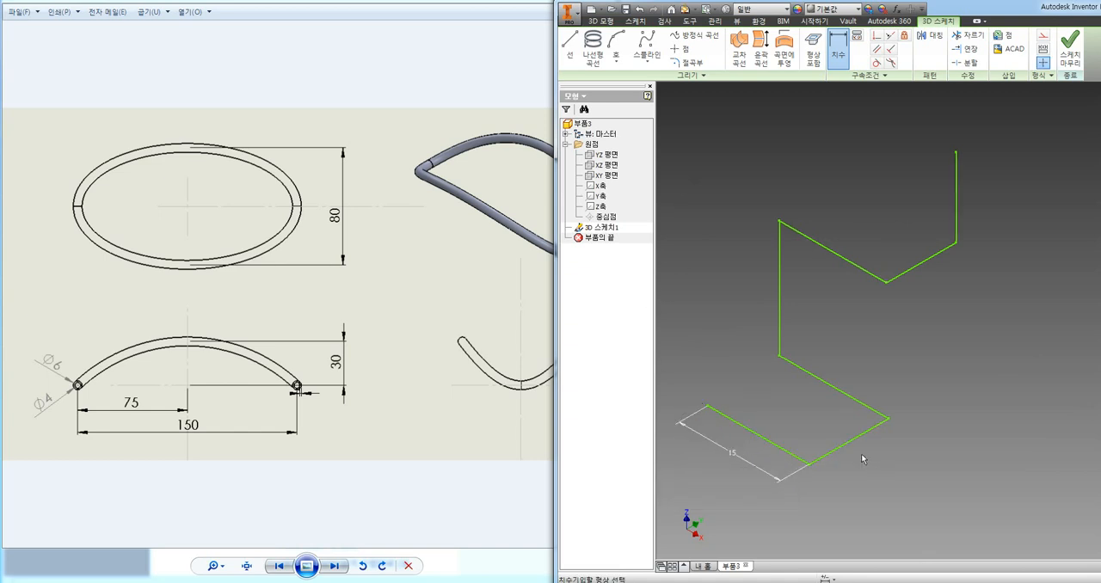
pyautogui.click(840, 453)
pyautogui.click(870, 461)
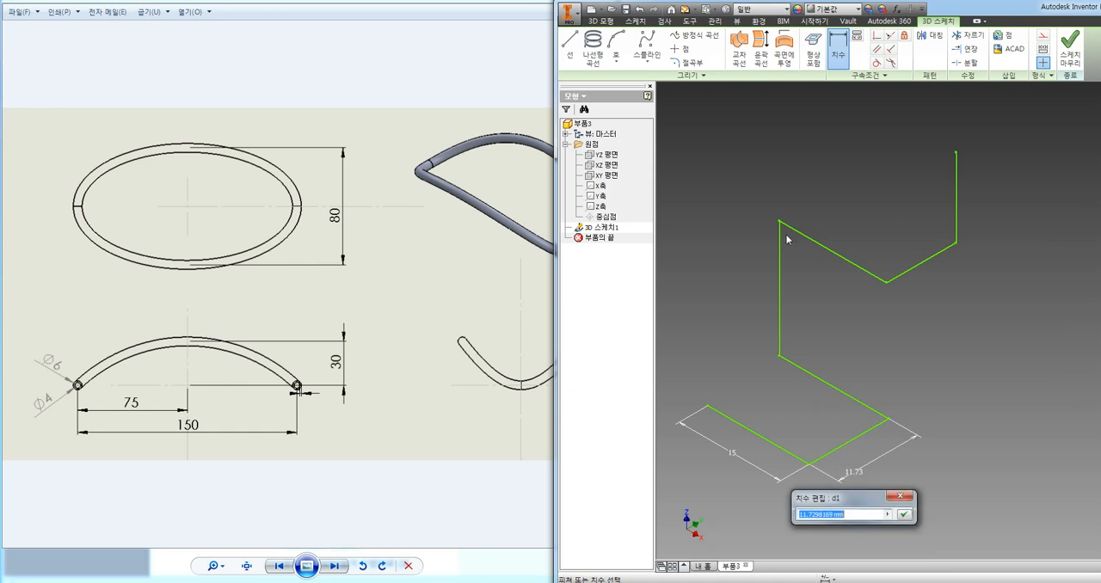
pyautogui.write('10')
pyautogui.press('Return')
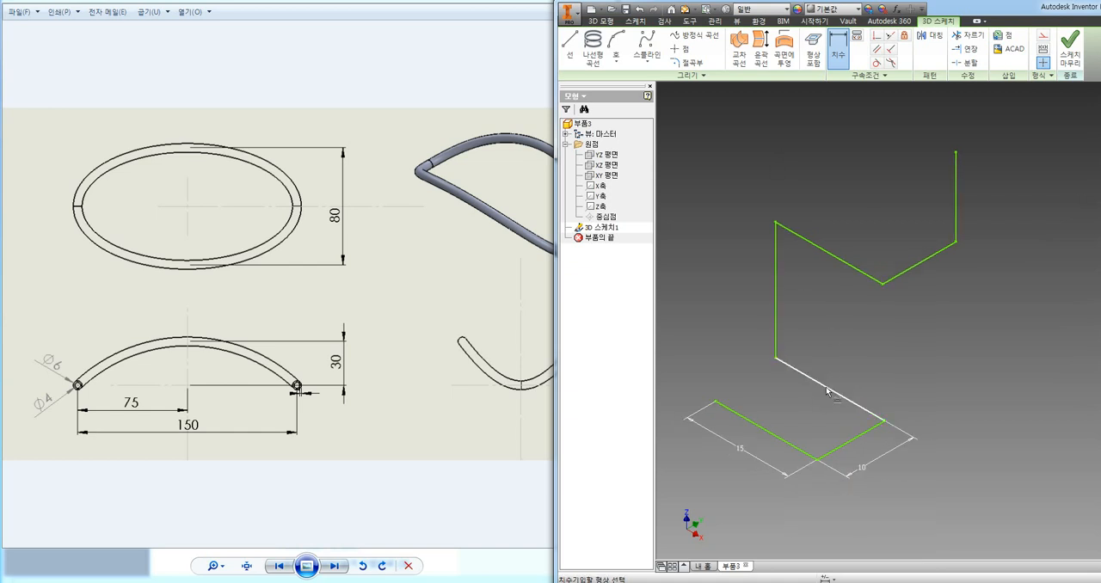
# Dimension the third line of the chain, running back along X, and the vertical line rising from it at 18 mm each.
pyautogui.click(829, 388)
pyautogui.click(845, 389)
pyautogui.write('18')
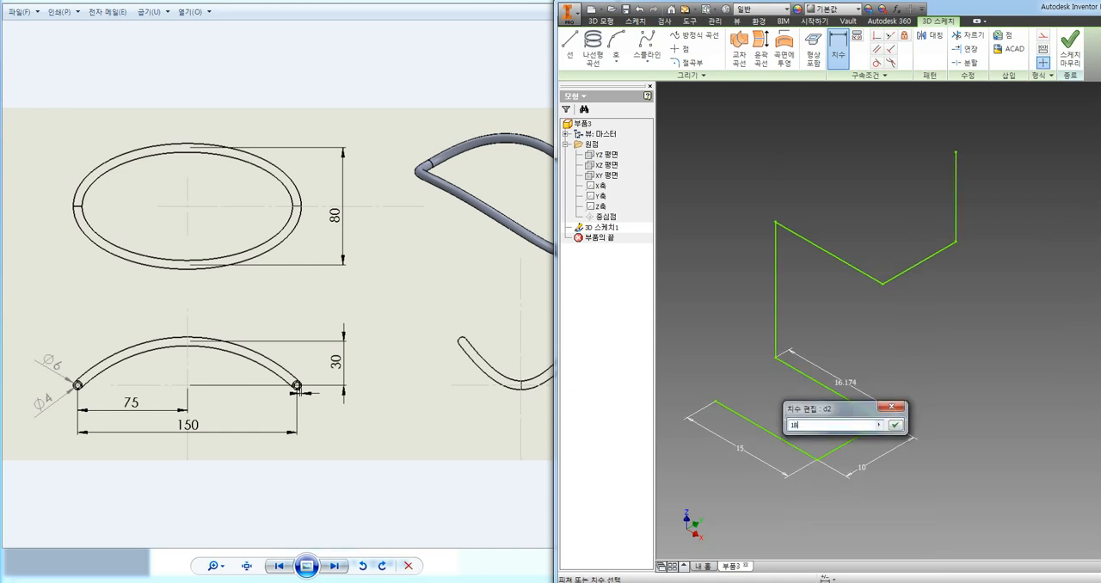
pyautogui.press('Return')
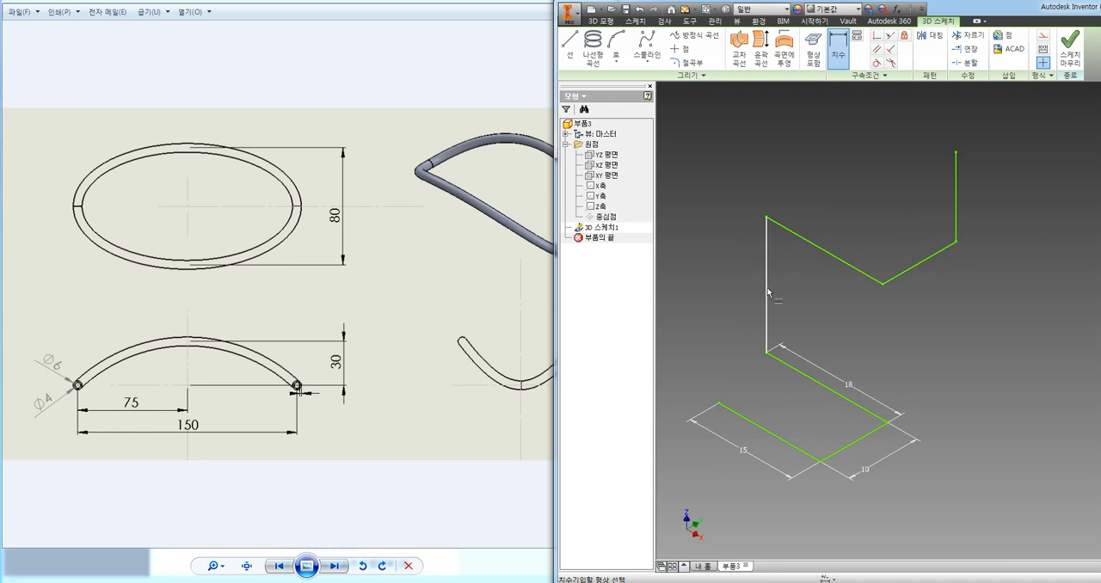
pyautogui.click(766, 293)
pyautogui.click(739, 275)
pyautogui.write('18')
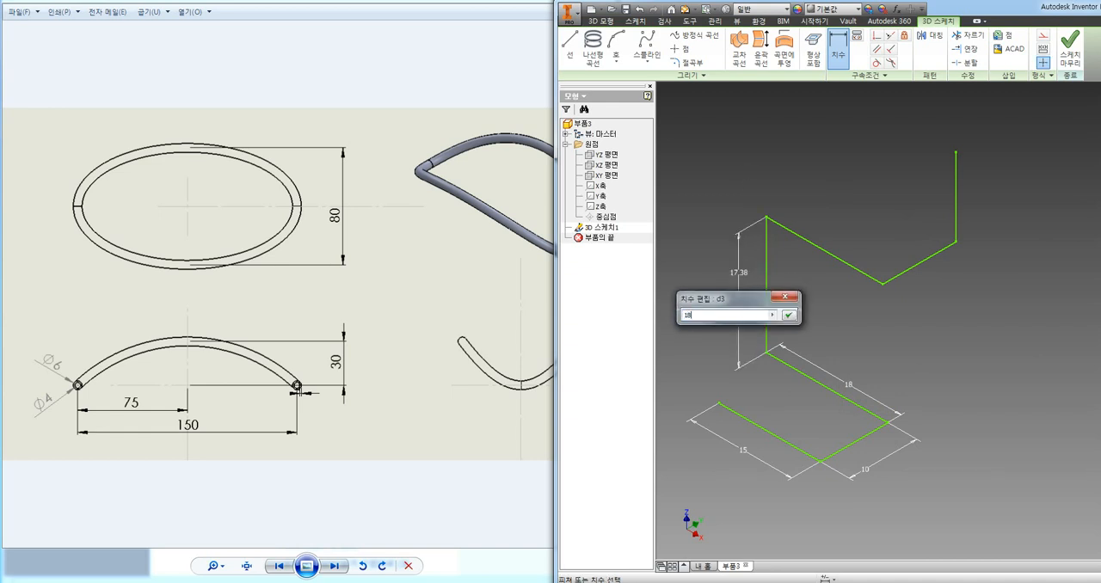
pyautogui.press('Return')
# Dimension the upper X-direction line at 20 mm and the Y-direction line adjoining it at 12 mm.
pyautogui.click(834, 256)
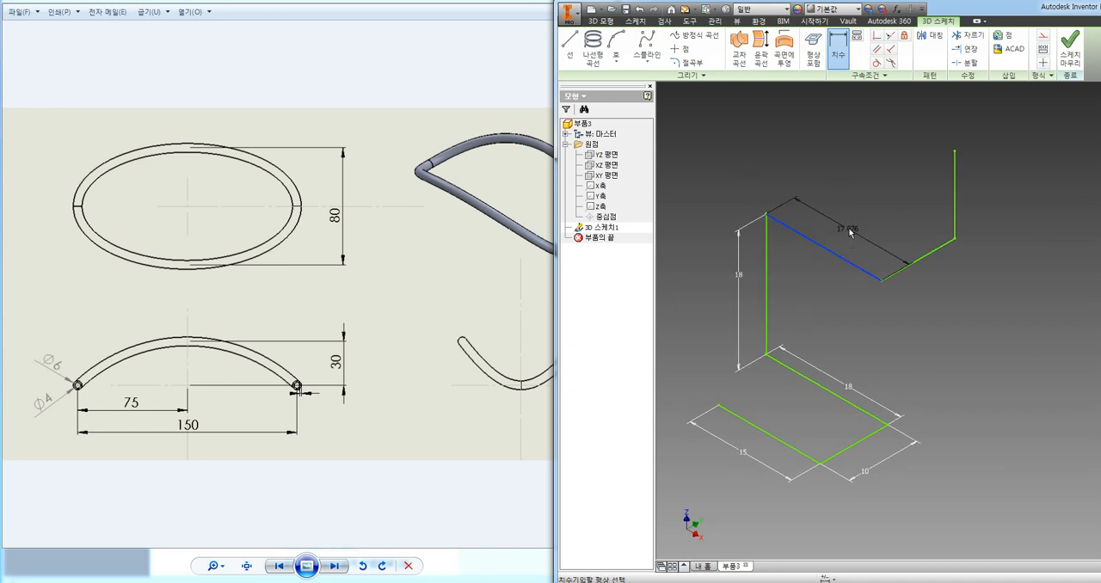
pyautogui.click(912, 216)
pyautogui.write('20')
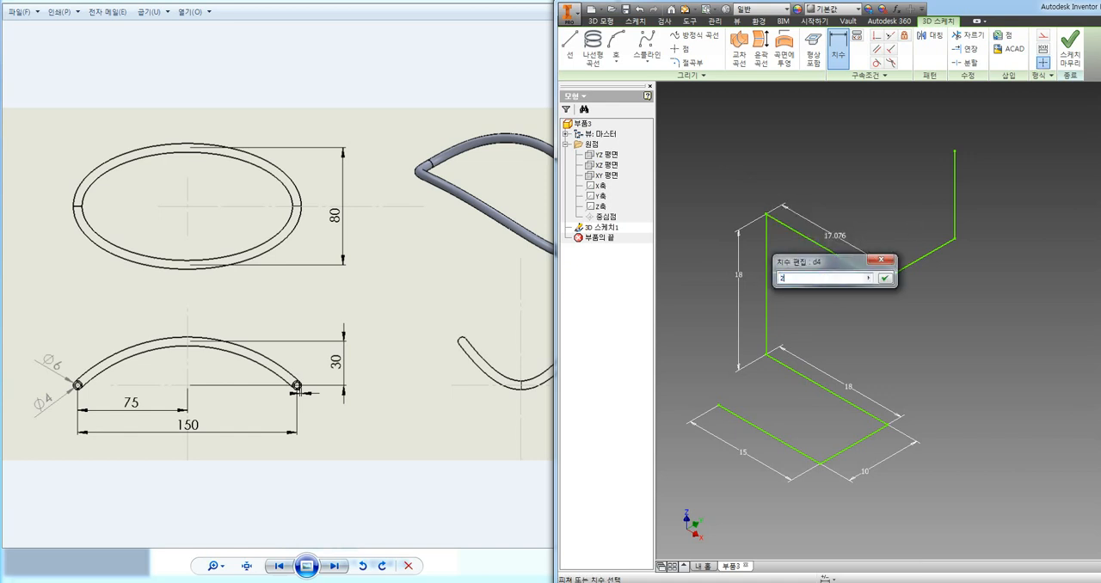
pyautogui.press('Return')
pyautogui.click(944, 269)
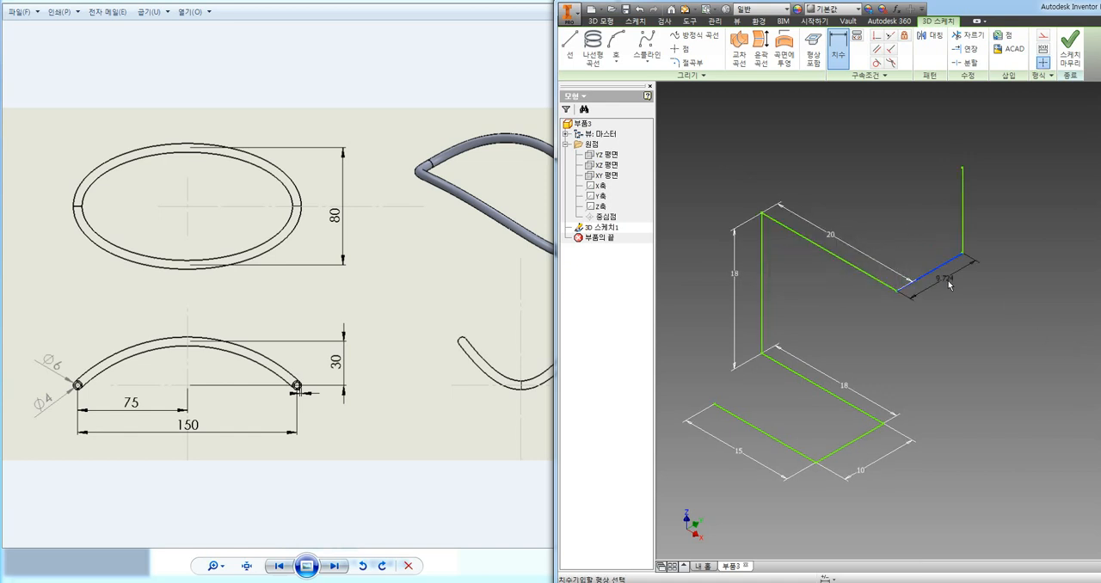
pyautogui.click(989, 305)
pyautogui.write('12')
pyautogui.press('Return')
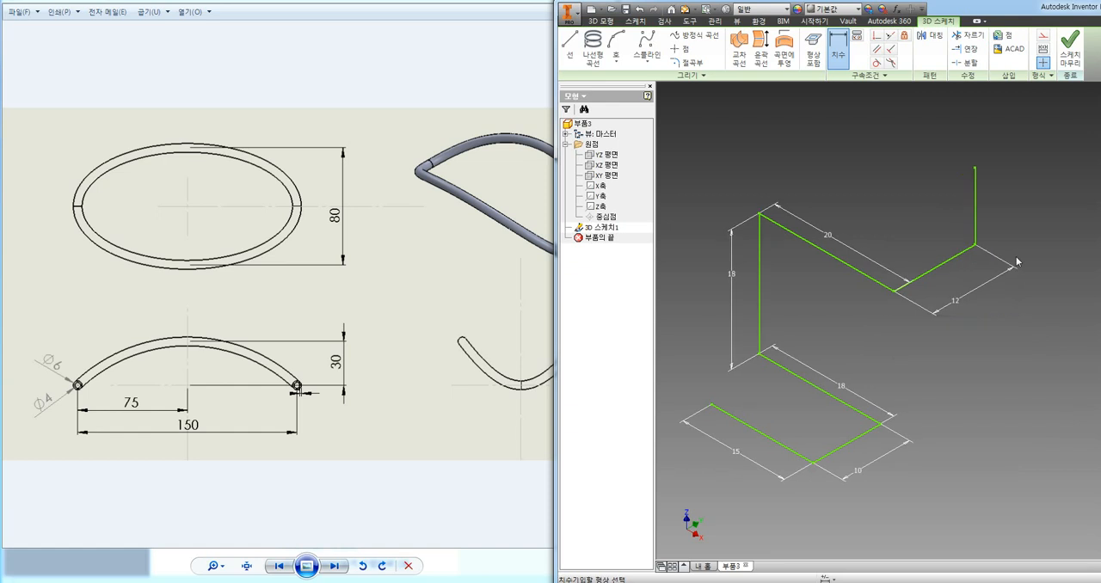
# Dimension the vertical line at the end of the chain at 10 mm and end dimensioning.
pyautogui.click(974, 213)
pyautogui.click(1011, 206)
pyautogui.write('10')
pyautogui.press('Return')
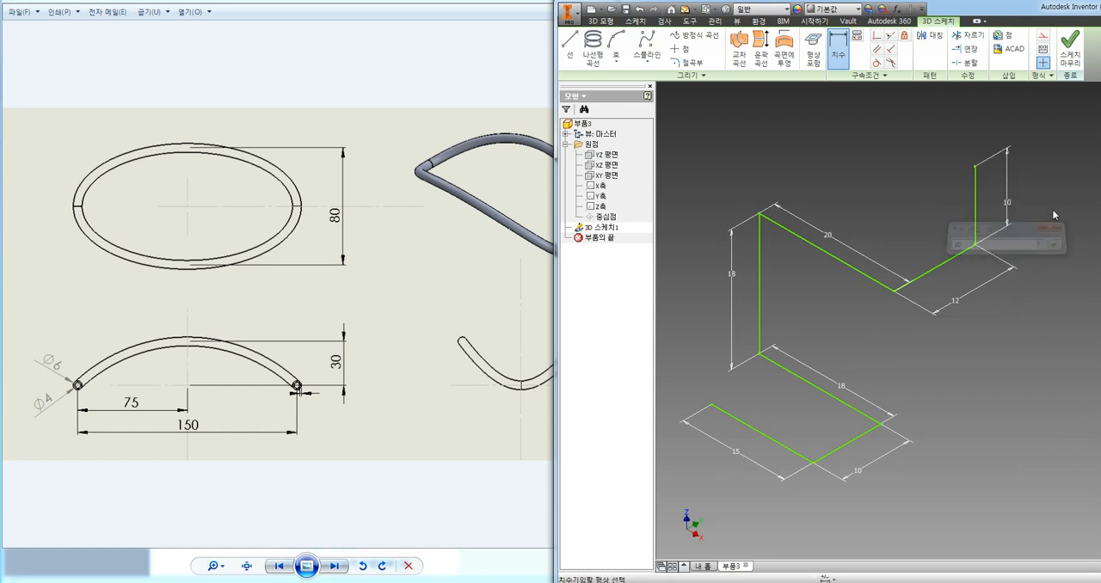
pyautogui.press('Escape')
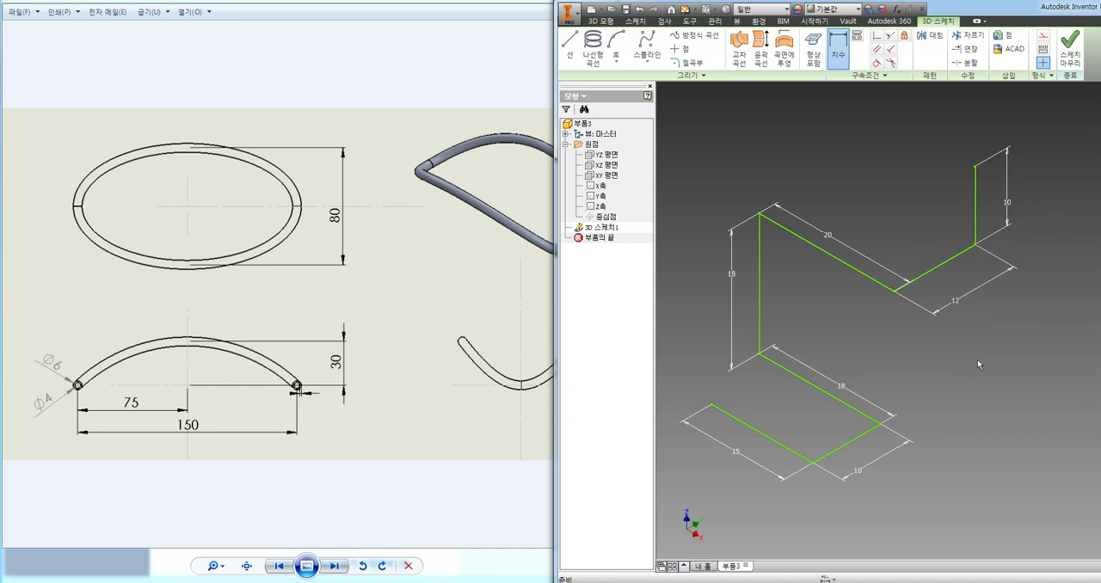
# Add 5 mm bends to the two corners at either end of the 20 mm line.
pyautogui.moveTo(986, 375)
pyautogui.keyDown('shift'); pyautogui.mouseDown(button='middle')
pyautogui.moveTo(966, 359)
pyautogui.moveTo(895, 364)
pyautogui.moveTo(924, 342)
pyautogui.moveTo(991, 340)
pyautogui.moveTo(1023, 382)
pyautogui.moveTo(1020, 344)
pyautogui.moveTo(1052, 311)
pyautogui.moveTo(990, 298)
pyautogui.moveTo(1007, 330)
pyautogui.moveTo(995, 378)
pyautogui.moveTo(985, 332)
pyautogui.moveTo(946, 344)
pyautogui.moveTo(971, 361)
pyautogui.moveTo(949, 336)
pyautogui.moveTo(954, 367)
pyautogui.moveTo(792, 336)
pyautogui.moveTo(669, 335)
pyautogui.mouseUp(button='middle'); pyautogui.keyUp('shift')
pyautogui.press('F6')
pyautogui.moveTo(902, 316); pyautogui.dragTo(836, 319, button='middle')
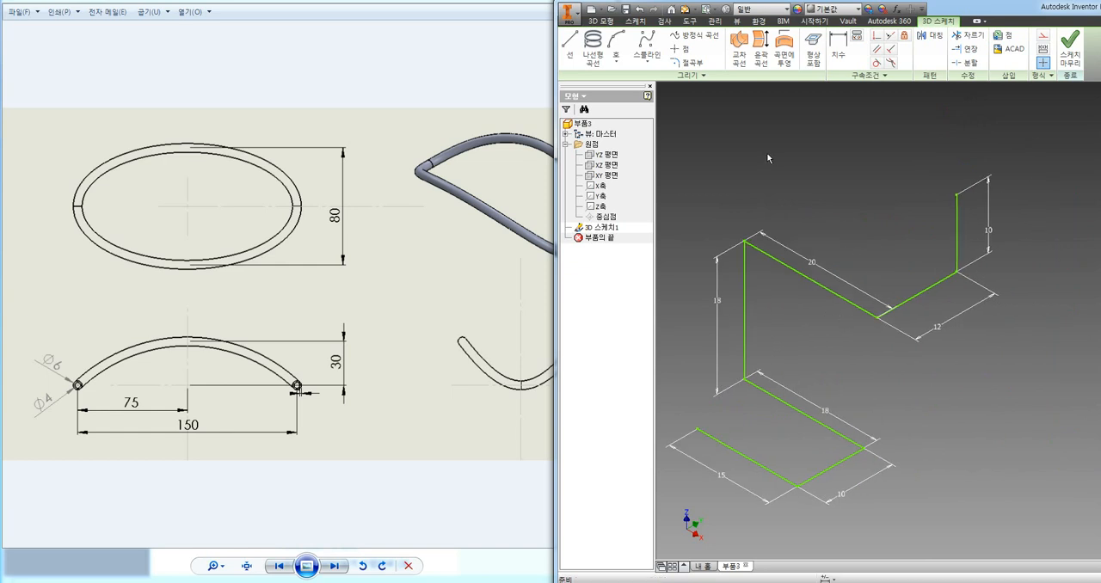
pyautogui.click(685, 64)
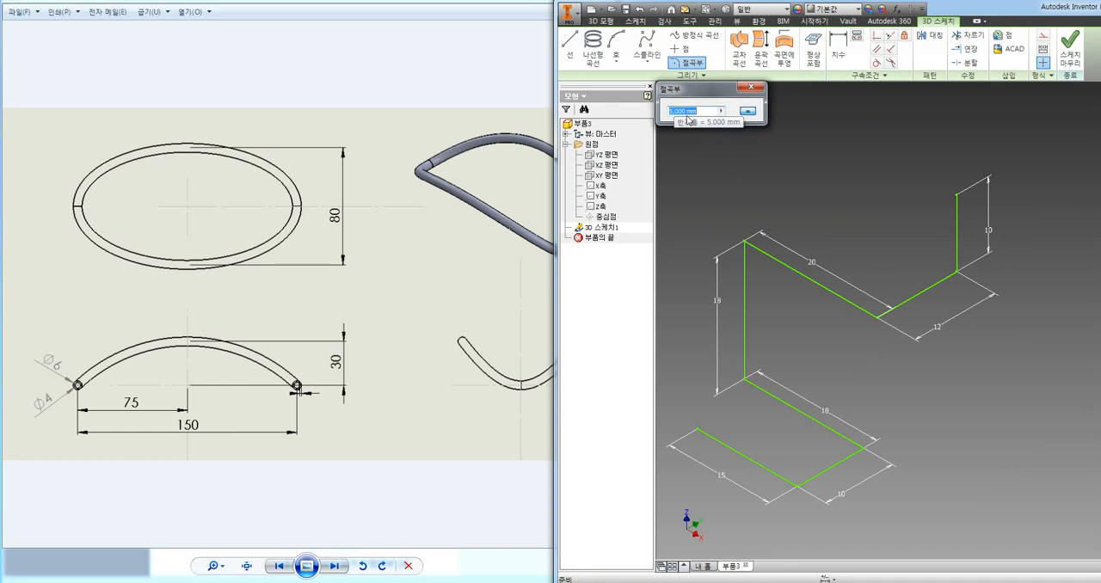
pyautogui.click(741, 241)
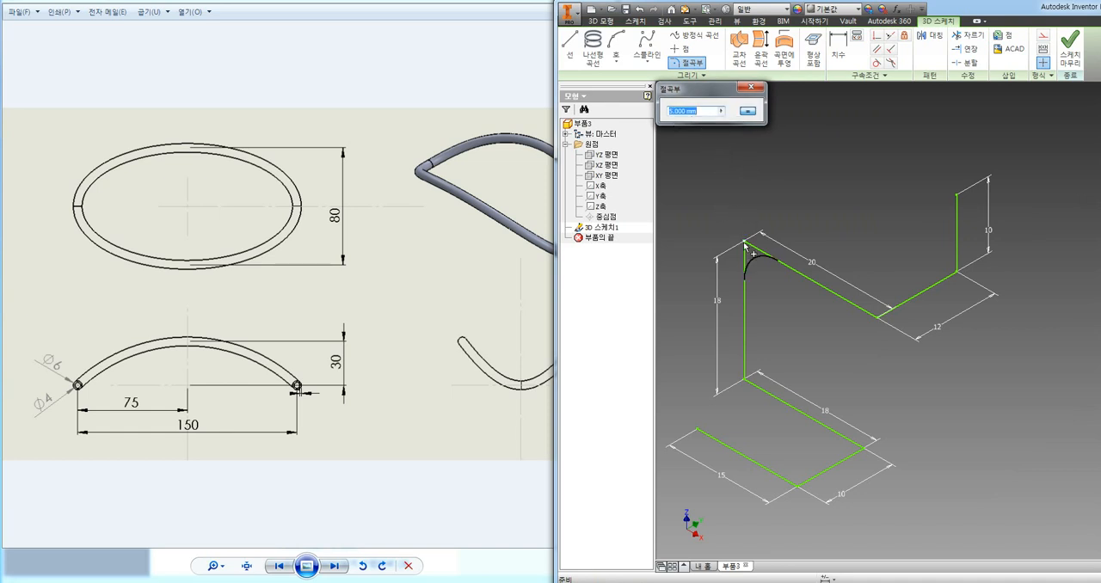
pyautogui.click(745, 245)
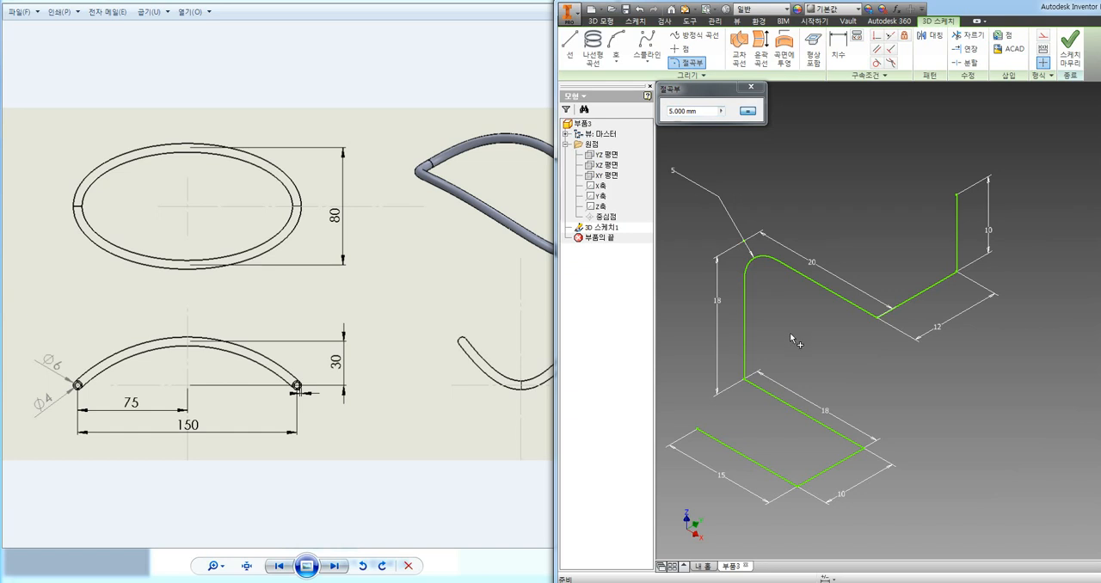
pyautogui.click(875, 320)
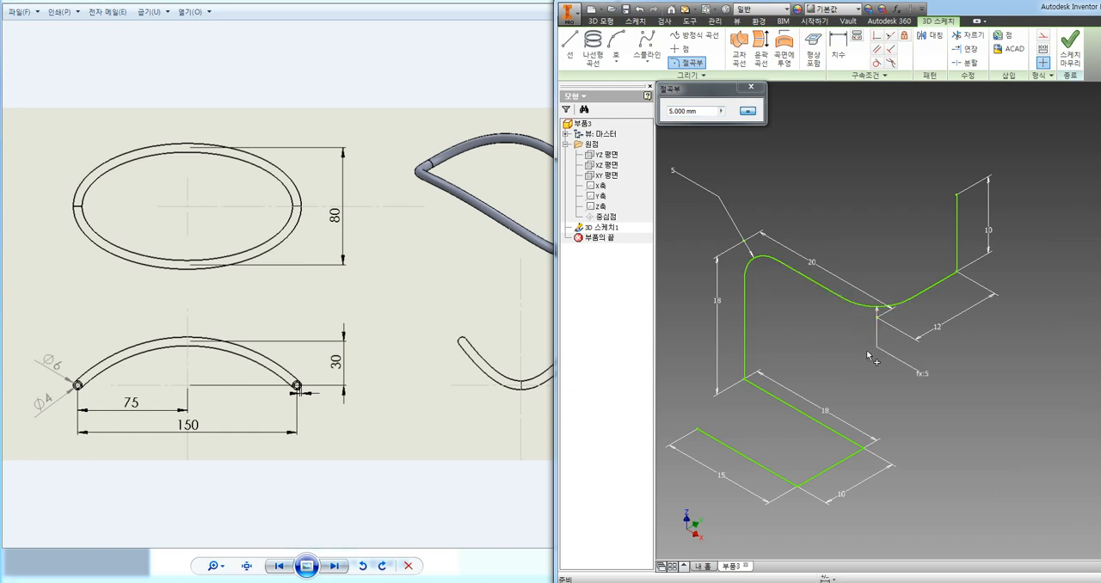
# Add 3 mm bends at the foot of the 10 mm vertical line and at the foot of the 18 mm vertical line.
pyautogui.click(688, 126)
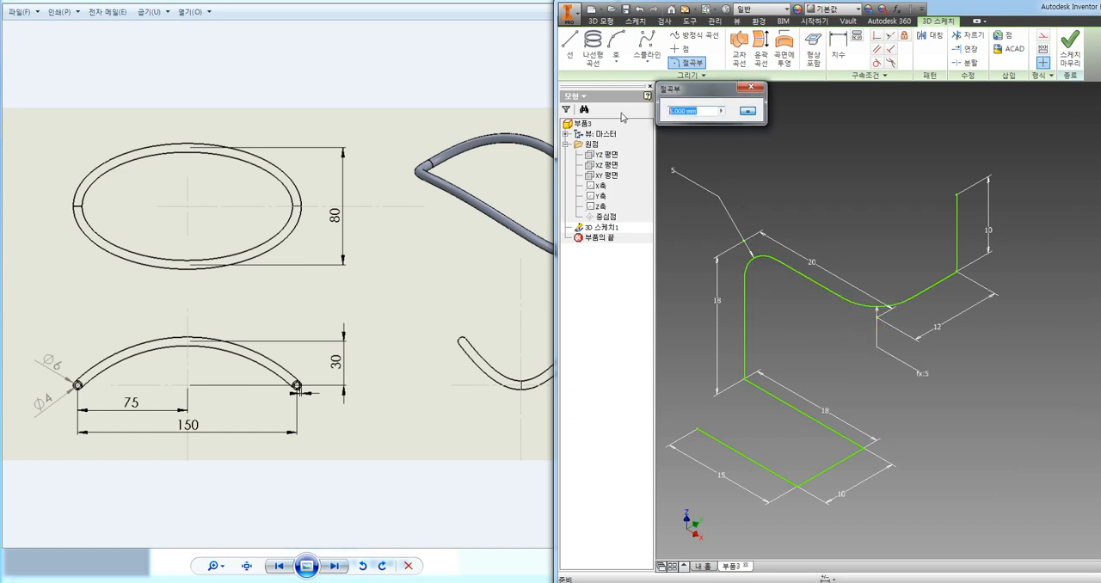
pyautogui.write('8')
pyautogui.click(945, 278)
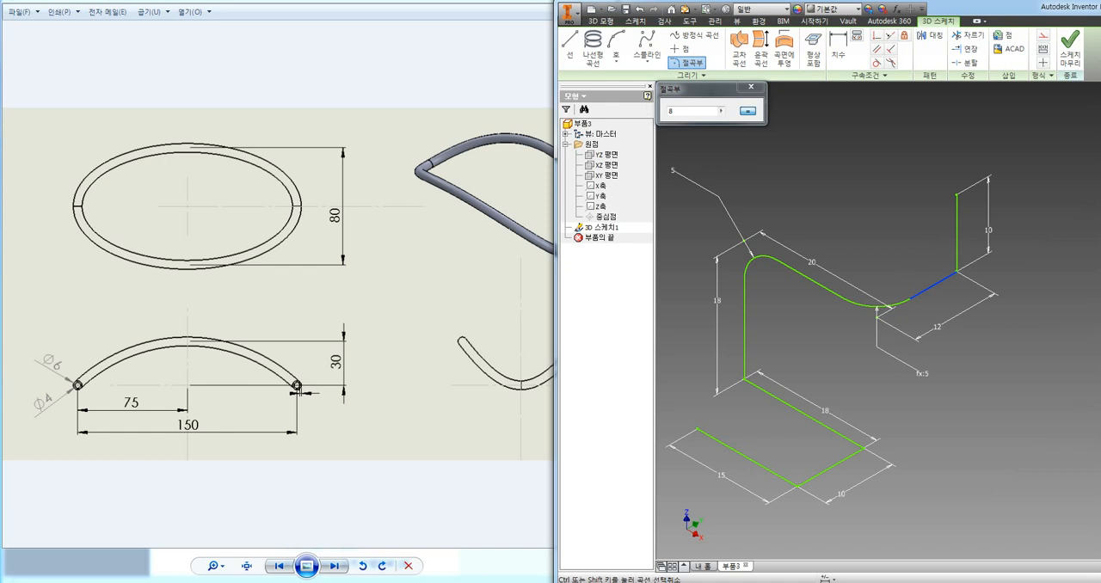
pyautogui.moveTo(685, 110); pyautogui.dragTo(649, 113)
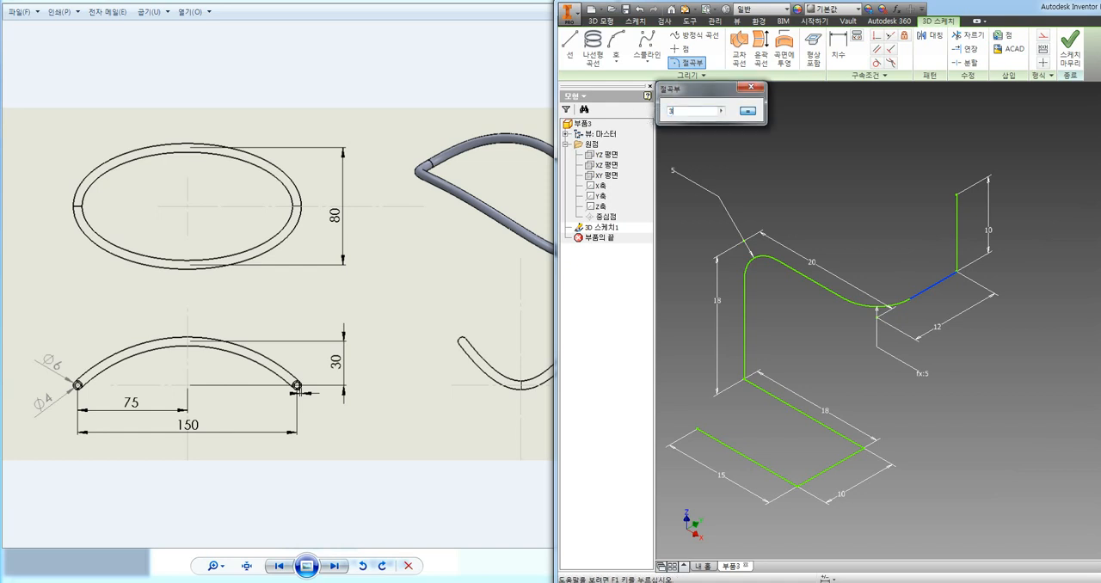
pyautogui.click(959, 275)
pyautogui.click(959, 275)
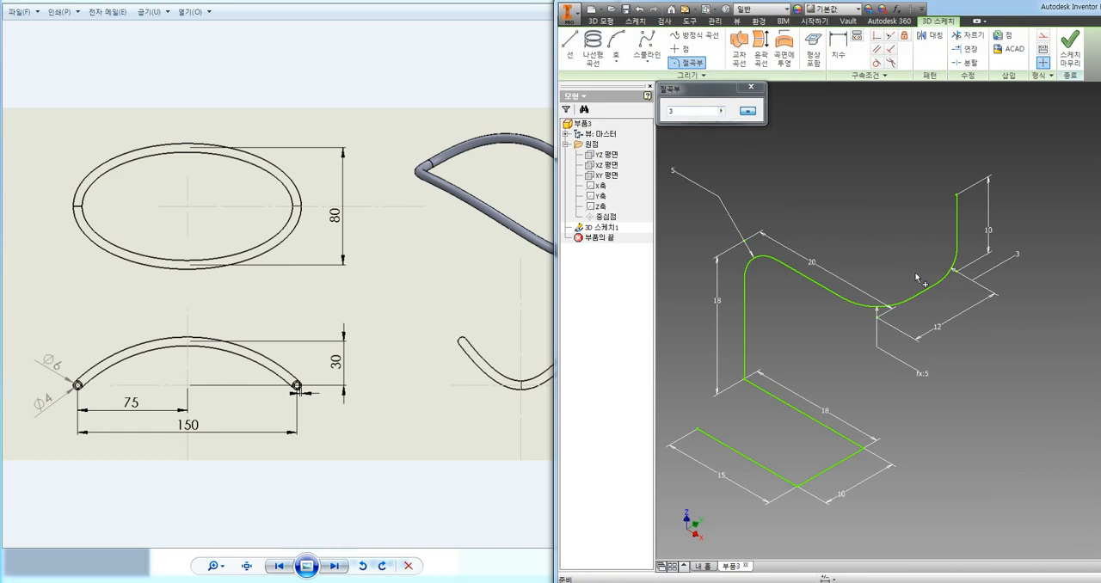
pyautogui.click(746, 385)
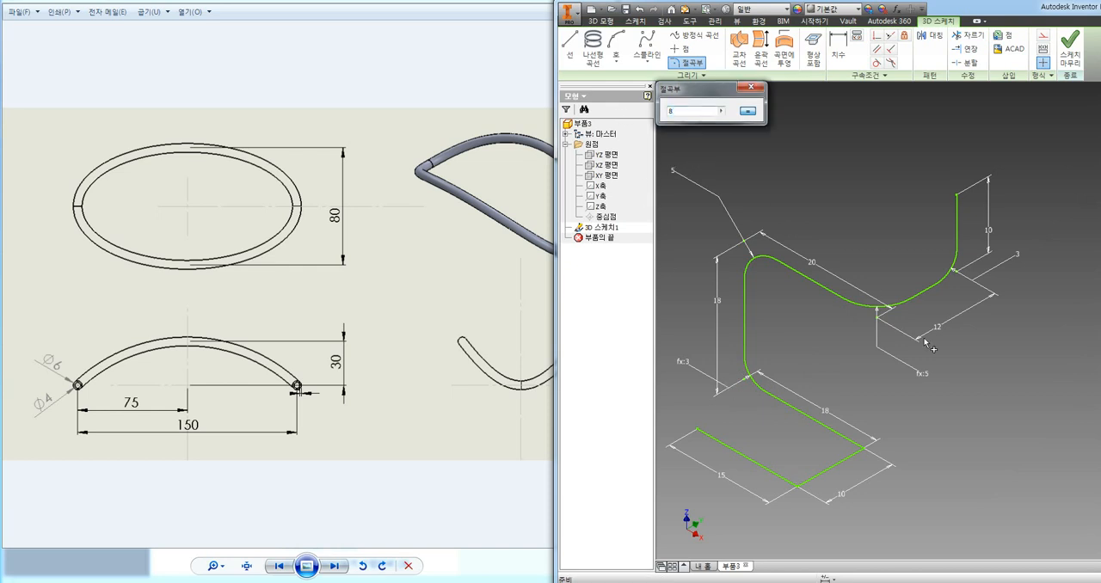
# Round the corner between the lower 18 mm and 10 mm lines with an 8 mm bend, and the corner at the 15 mm line with 1 mm.
pyautogui.click(864, 449)
pyautogui.click(798, 487)
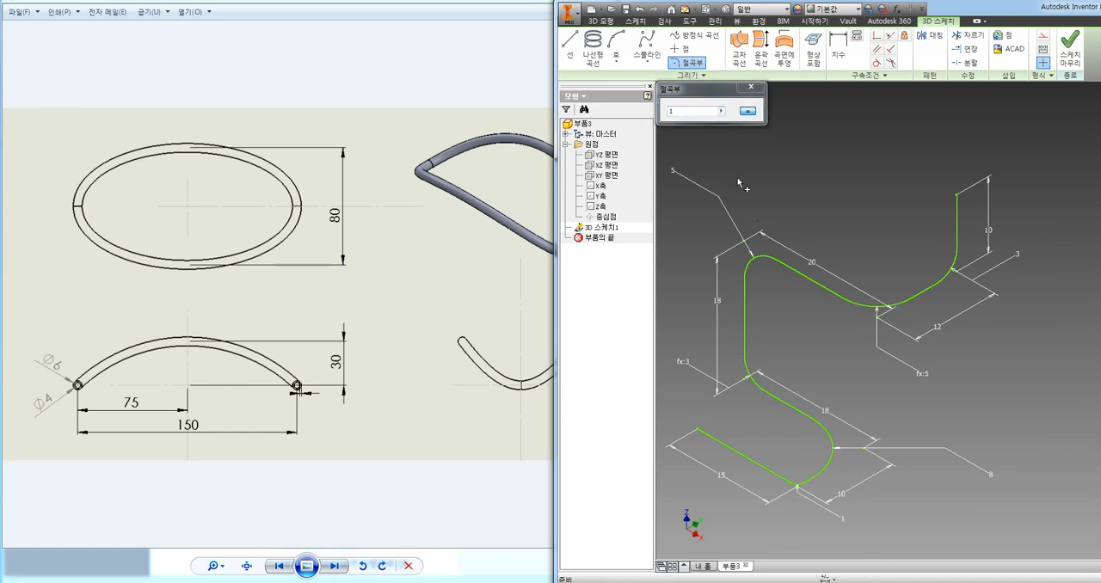
pyautogui.click(752, 88)
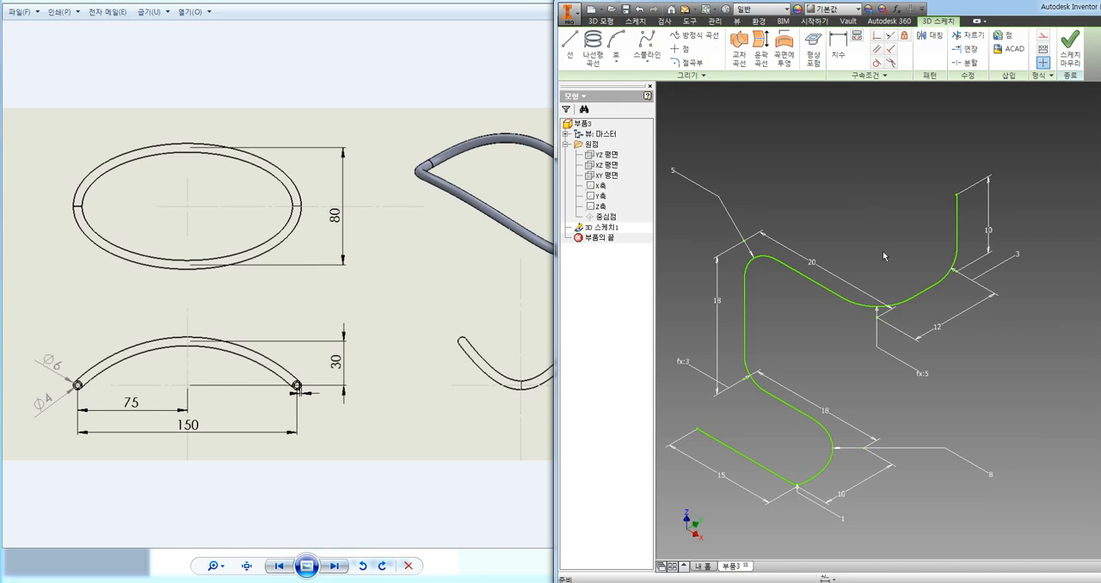
# Finish the 3D sketch and create a work plane perpendicular to the last vertical line through its upper endpoint.
pyautogui.moveTo(886, 266)
pyautogui.keyDown('shift'); pyautogui.mouseDown(button='middle')
pyautogui.moveTo(916, 246)
pyautogui.moveTo(821, 239)
pyautogui.moveTo(837, 253)
pyautogui.moveTo(878, 236)
pyautogui.moveTo(925, 269)
pyautogui.moveTo(912, 300)
pyautogui.moveTo(852, 249)
pyautogui.moveTo(799, 252)
pyautogui.moveTo(844, 293)
pyautogui.moveTo(912, 270)
pyautogui.moveTo(872, 284)
pyautogui.moveTo(899, 281)
pyautogui.moveTo(872, 347)
pyautogui.moveTo(883, 224)
pyautogui.mouseUp(button='middle'); pyautogui.keyUp('shift')
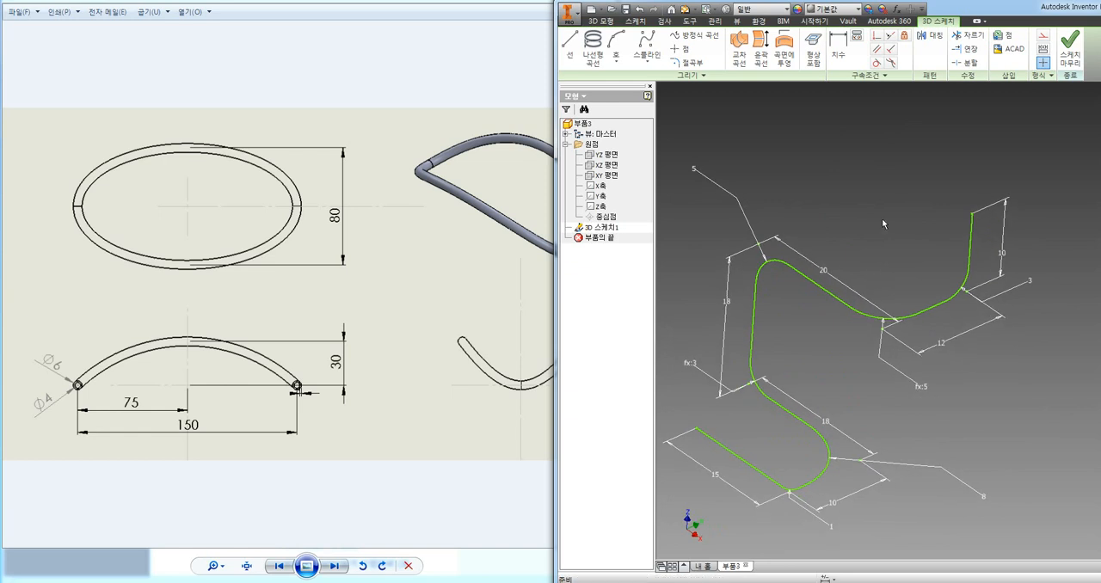
pyautogui.click(1069, 48)
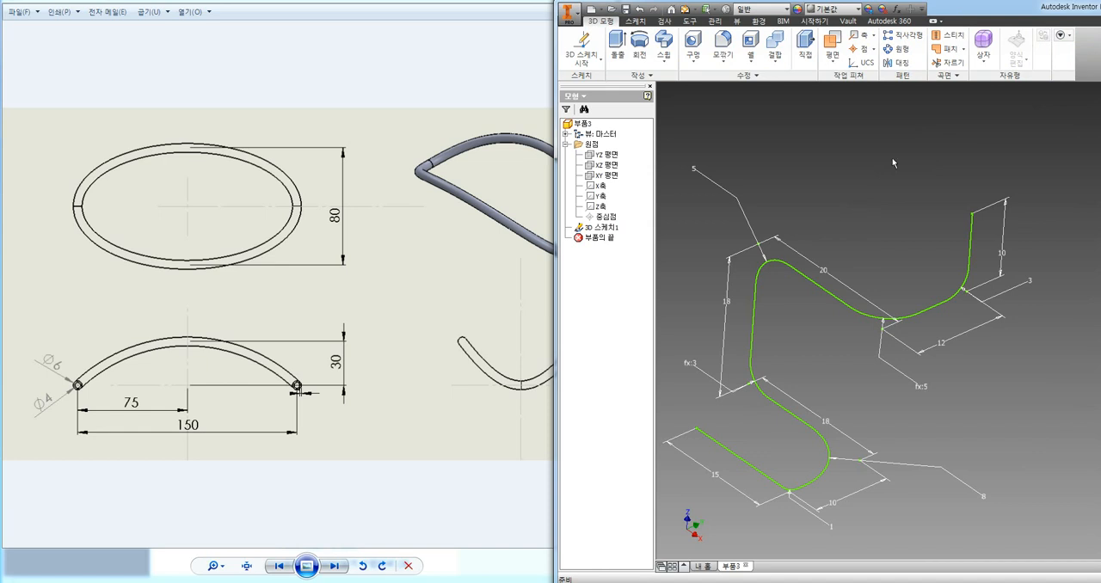
pyautogui.click(831, 51)
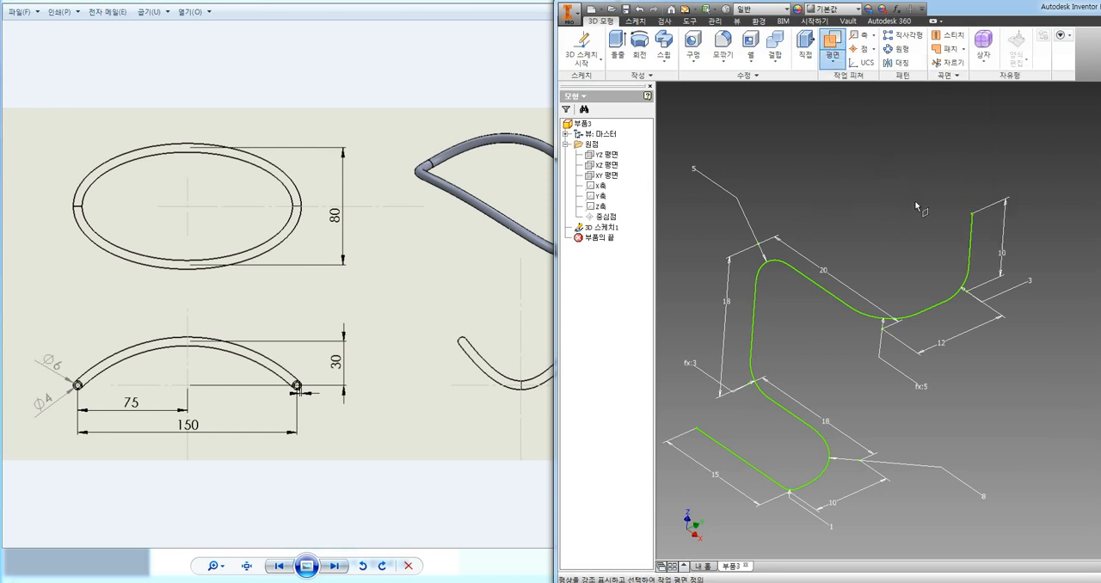
pyautogui.click(974, 234)
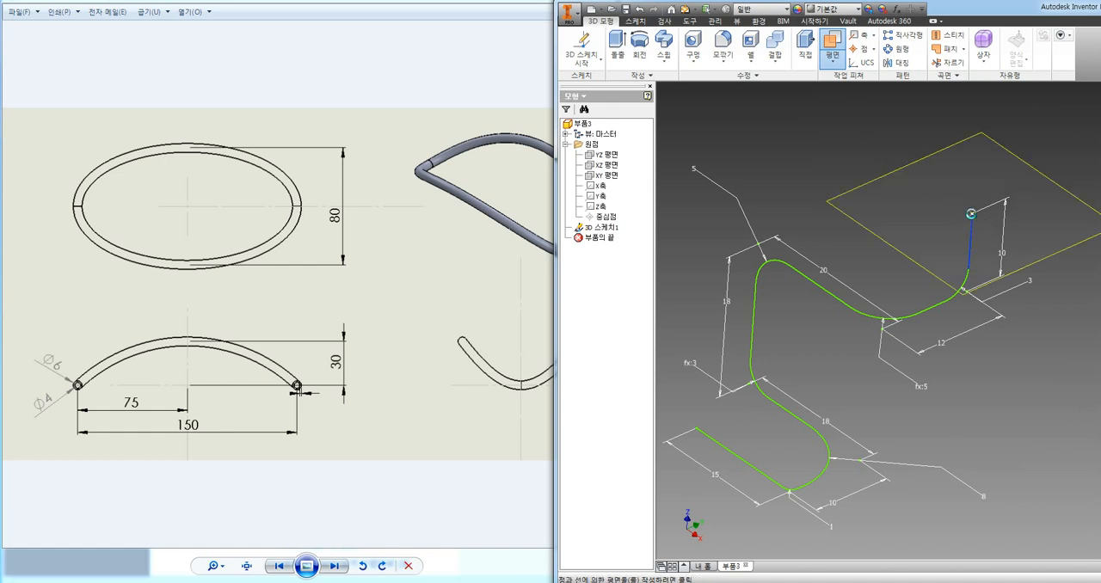
pyautogui.click(971, 215)
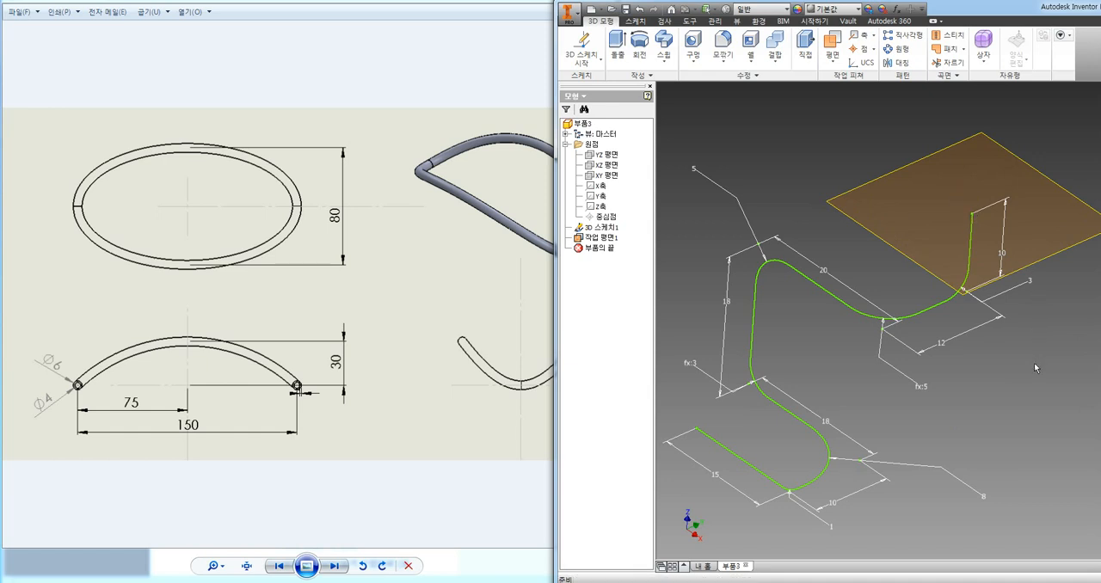
# Start a 2D sketch on the new work plane at the upper end of the path.
pyautogui.moveTo(1035, 368)
pyautogui.keyDown('shift'); pyautogui.mouseDown(button='middle')
pyautogui.moveTo(1012, 307)
pyautogui.moveTo(971, 313)
pyautogui.moveTo(998, 313)
pyautogui.moveTo(1015, 332)
pyautogui.moveTo(1003, 344)
pyautogui.mouseUp(button='middle'); pyautogui.keyUp('shift')
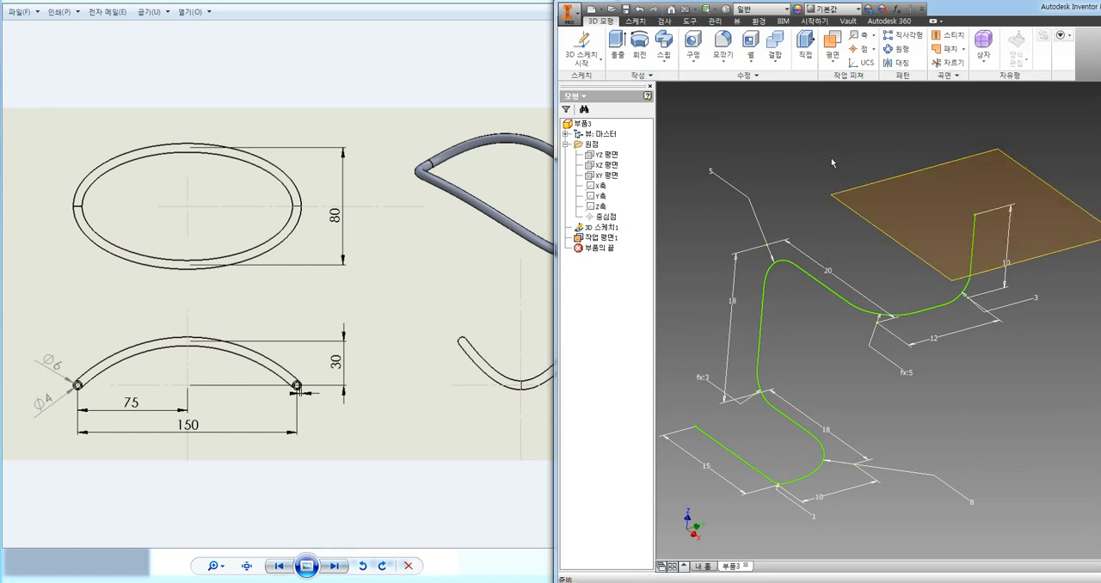
pyautogui.click(576, 63)
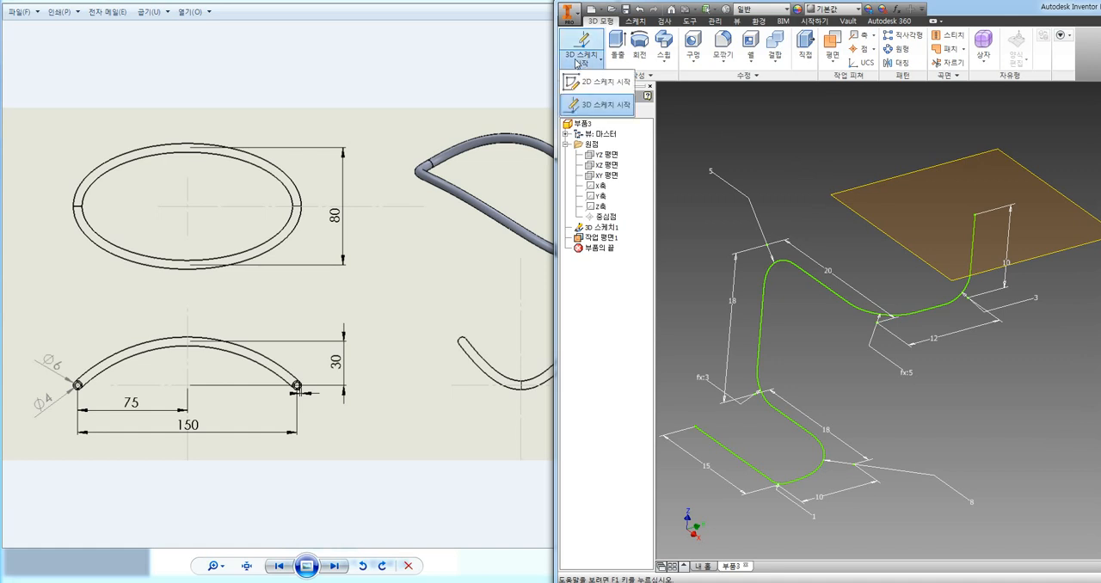
pyautogui.click(596, 83)
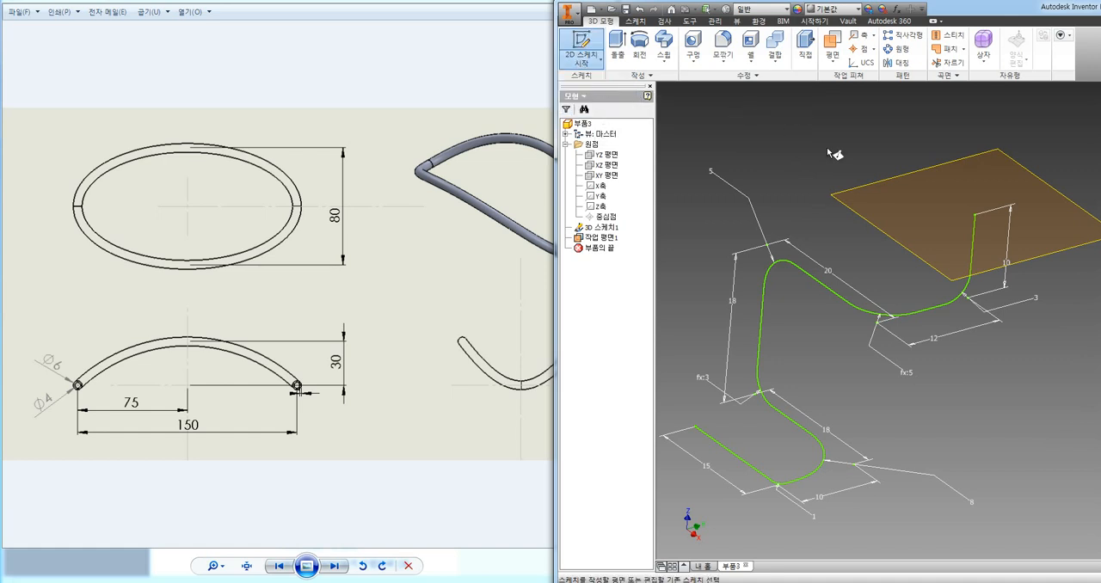
pyautogui.click(866, 190)
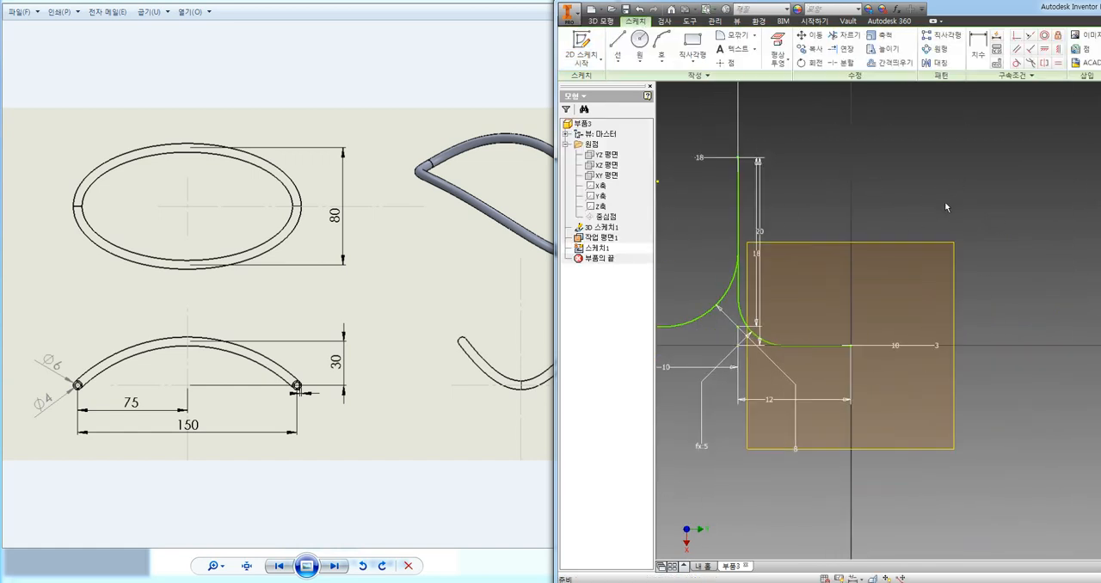
pyautogui.moveTo(924, 222)
pyautogui.keyDown('shift'); pyautogui.mouseDown(button='middle')
pyautogui.moveTo(929, 196)
pyautogui.moveTo(953, 187)
pyautogui.mouseUp(button='middle'); pyautogui.keyUp('shift')
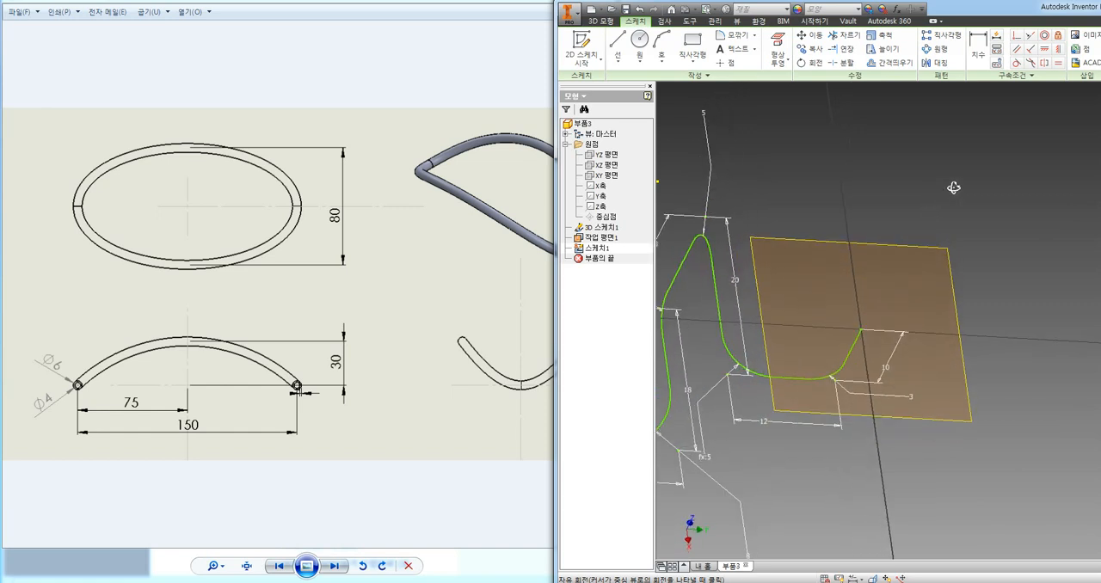
pyautogui.click(924, 247)
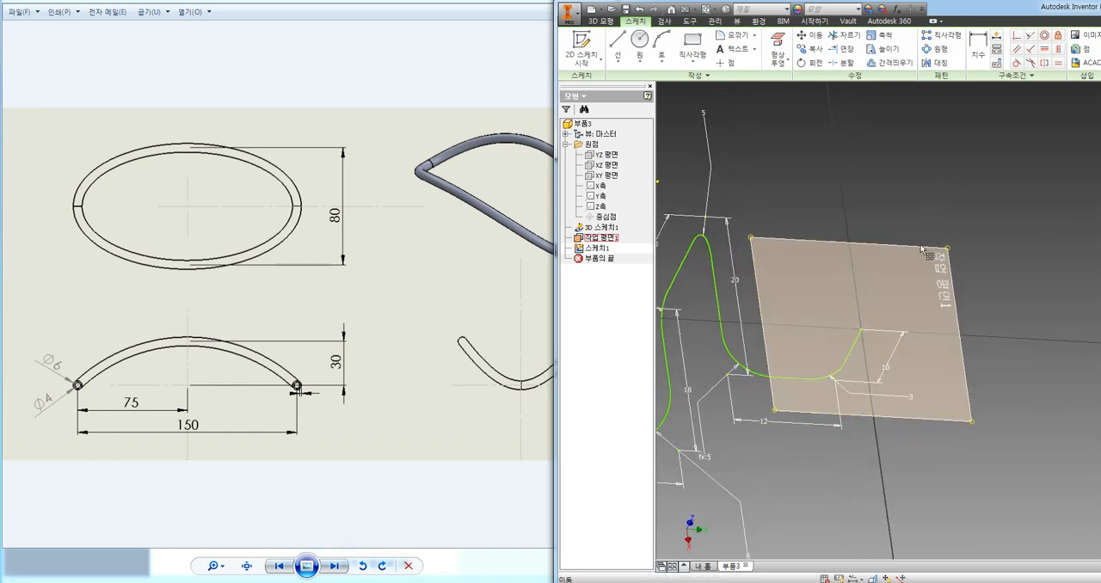
# Draw a circle centred on the path's upper endpoint and dimension its diameter at 2 mm.
pyautogui.click(639, 39)
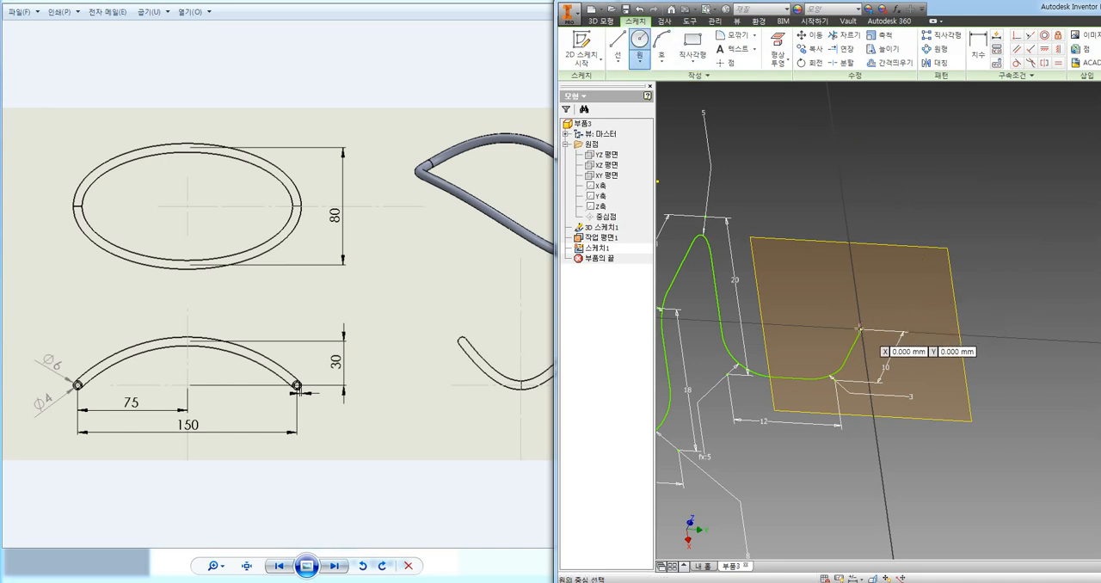
pyautogui.click(859, 329)
pyautogui.click(857, 322)
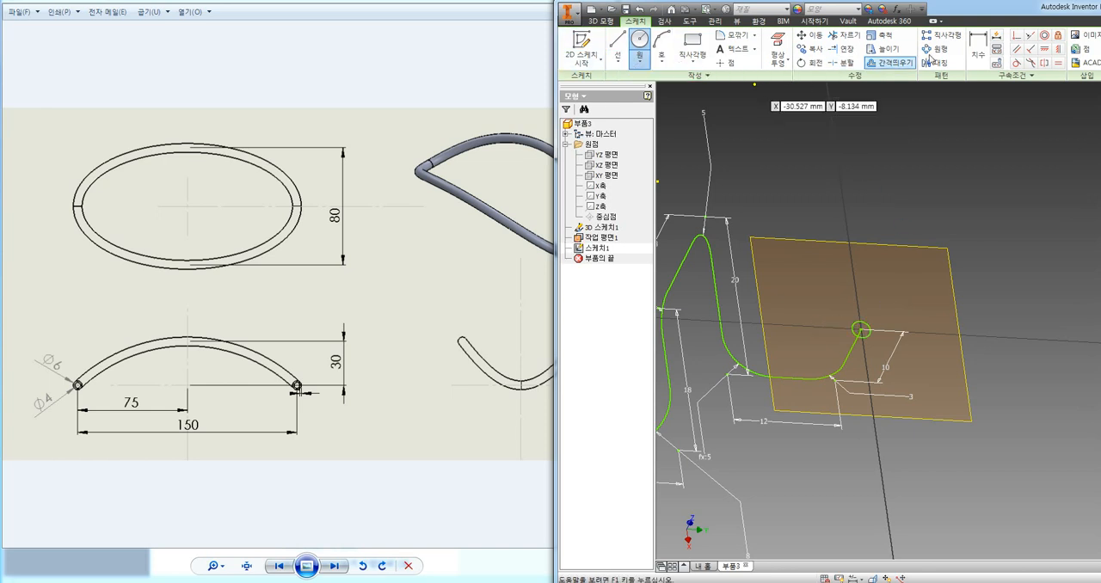
pyautogui.click(978, 47)
pyautogui.click(863, 321)
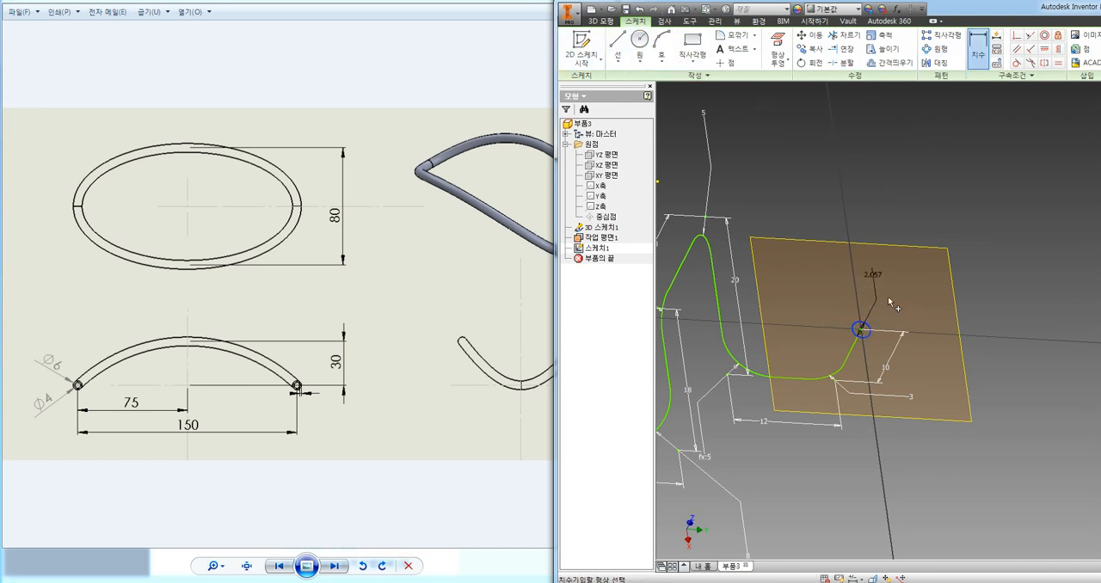
pyautogui.click(891, 301)
pyautogui.write('2')
pyautogui.press('Return')
# Move the Inventor window over the reference drawing so that more of its workspace is on screen.
pyautogui.scroll(-3, 933, 215)
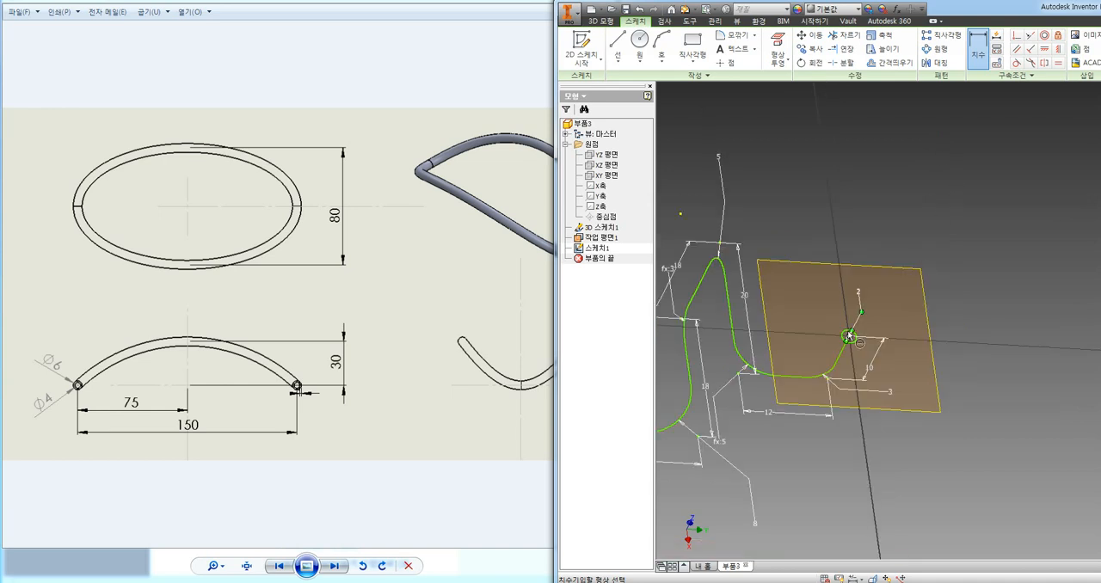
pyautogui.scroll(3, 771, 369)
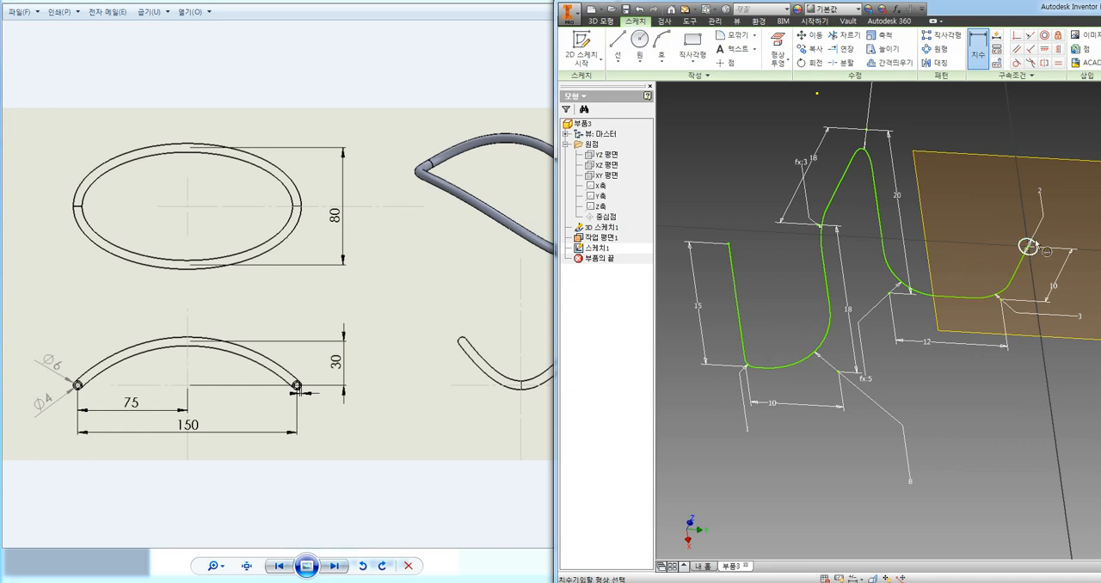
pyautogui.moveTo(1002, 10); pyautogui.dragTo(697, 10)
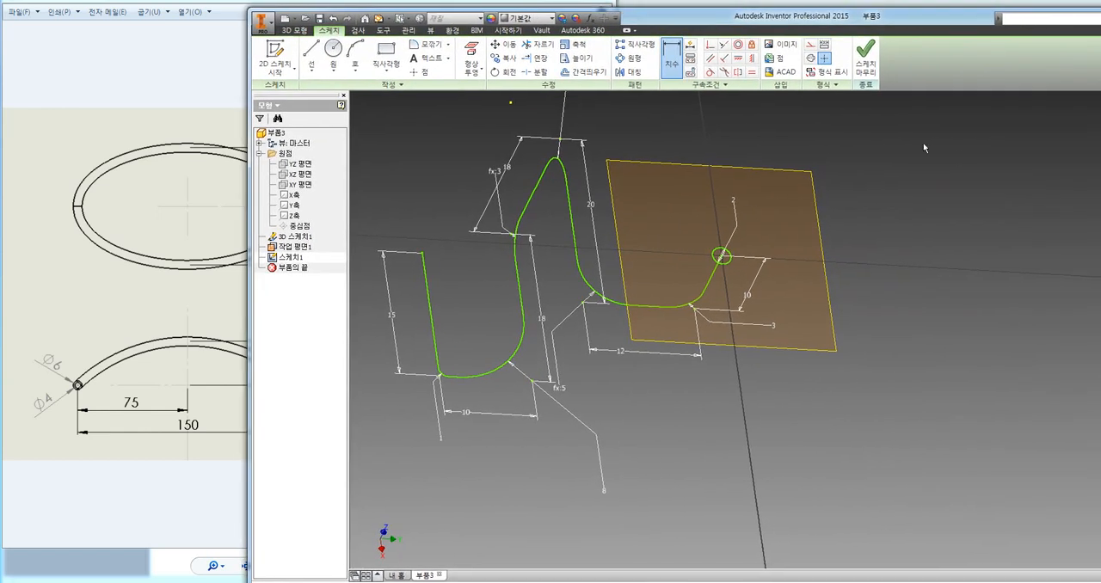
# Finish the profile sketch and sweep the 2 mm circle along the 3D sketch path as a solid.
pyautogui.click(866, 57)
pyautogui.moveTo(904, 253)
pyautogui.mouseDown(button='middle')
pyautogui.moveTo(885, 229)
pyautogui.moveTo(941, 249)
pyautogui.mouseUp(button='middle')
pyautogui.moveTo(923, 297)
pyautogui.keyDown('shift'); pyautogui.mouseDown(button='middle')
pyautogui.moveTo(897, 238)
pyautogui.moveTo(983, 248)
pyautogui.moveTo(923, 303)
pyautogui.moveTo(907, 293)
pyautogui.mouseUp(button='middle'); pyautogui.keyUp('shift')
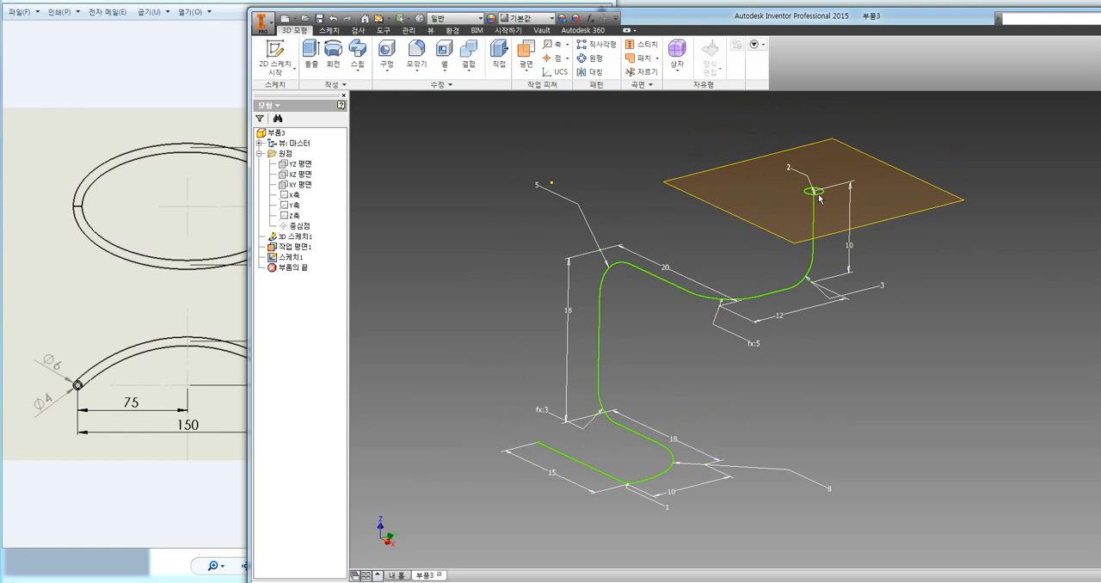
pyautogui.moveTo(941, 288)
pyautogui.keyDown('shift'); pyautogui.mouseDown(button='middle')
pyautogui.moveTo(953, 270)
pyautogui.moveTo(938, 281)
pyautogui.moveTo(972, 282)
pyautogui.mouseUp(button='middle'); pyautogui.keyUp('shift')
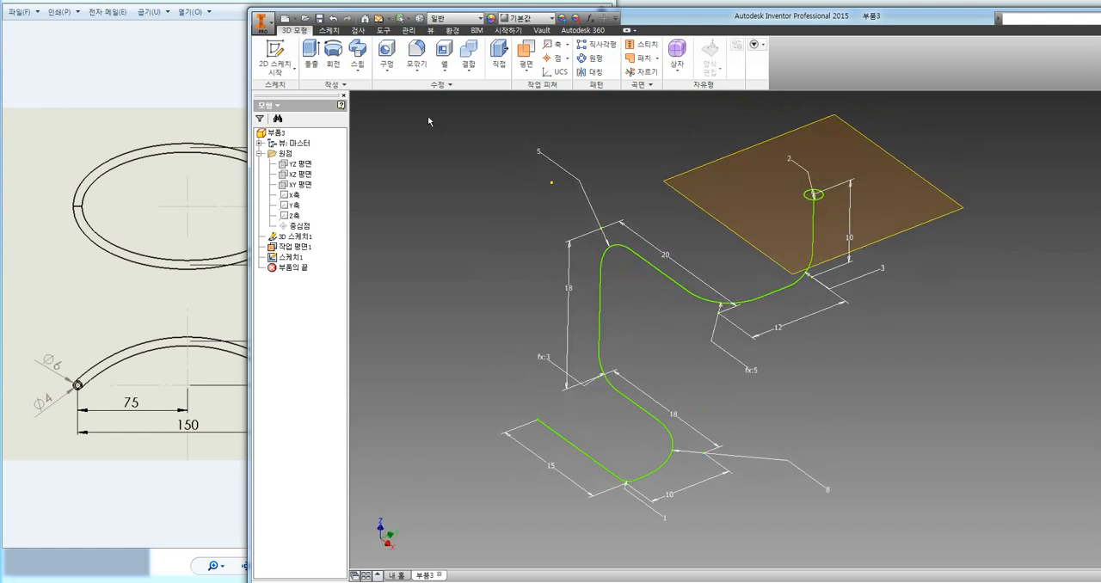
pyautogui.click(359, 52)
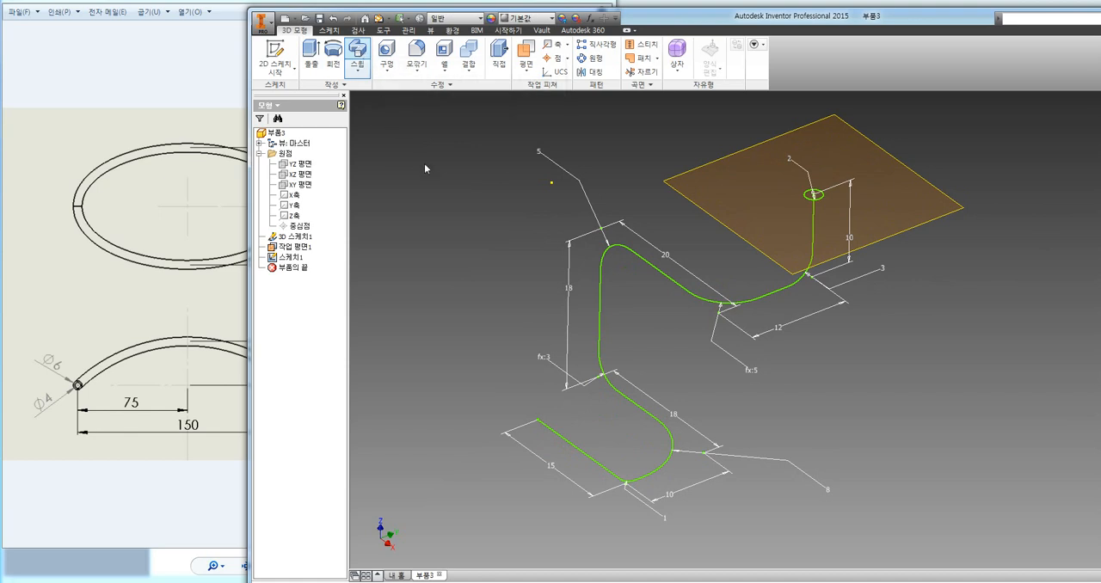
pyautogui.moveTo(318, 119); pyautogui.dragTo(418, 120)
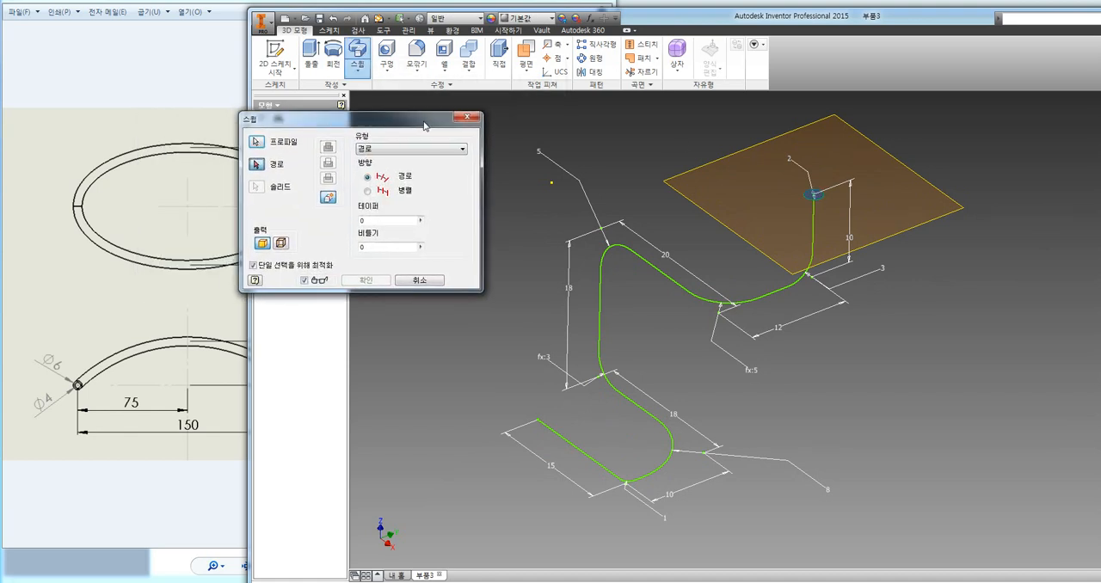
pyautogui.click(813, 190)
pyautogui.click(813, 234)
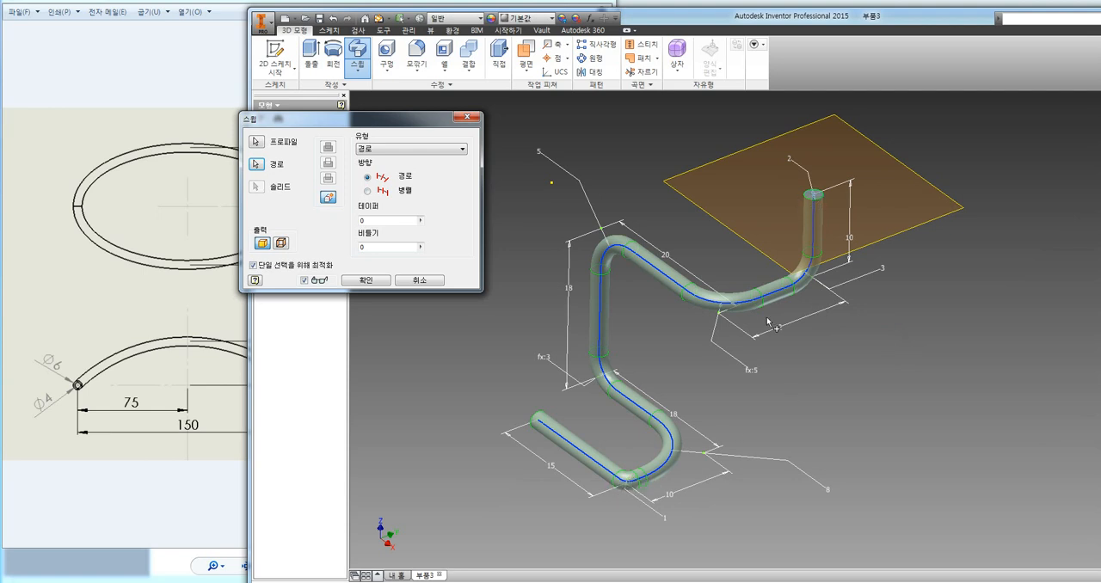
pyautogui.click(368, 281)
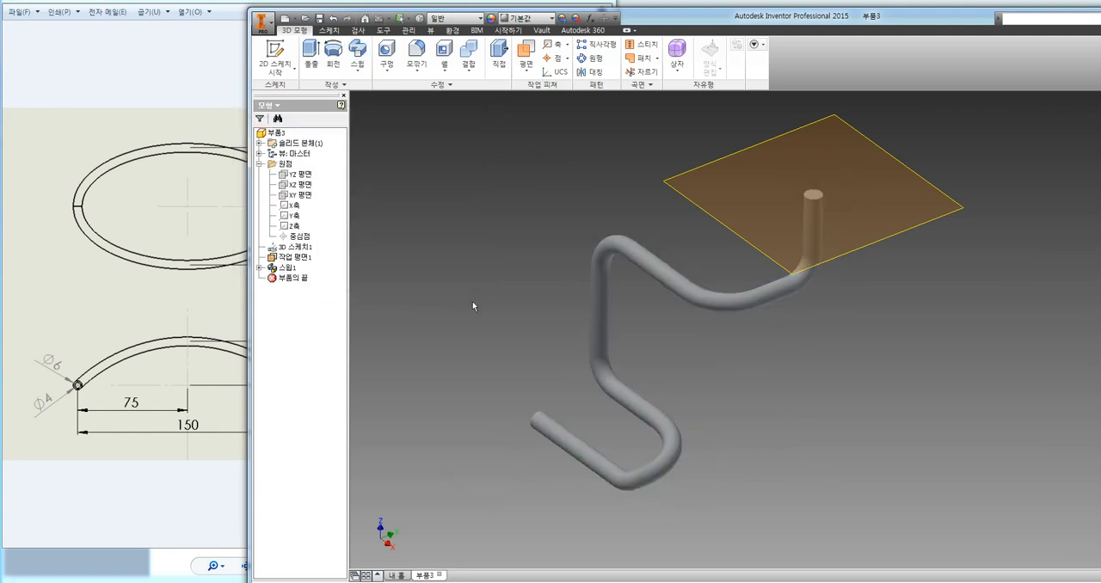
# Shell the swept pipe with a 0.2 mm wall thickness, removing the faces at both of its ends.
pyautogui.moveTo(479, 317)
pyautogui.keyDown('shift'); pyautogui.mouseDown(button='middle')
pyautogui.moveTo(484, 347)
pyautogui.moveTo(472, 306)
pyautogui.mouseUp(button='middle'); pyautogui.keyUp('shift')
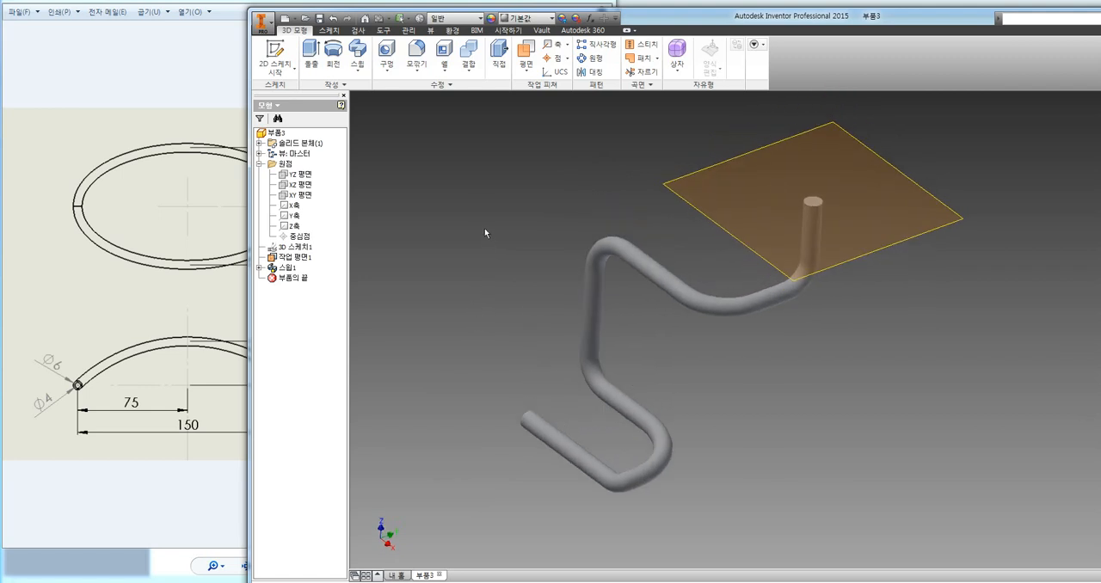
pyautogui.click(442, 53)
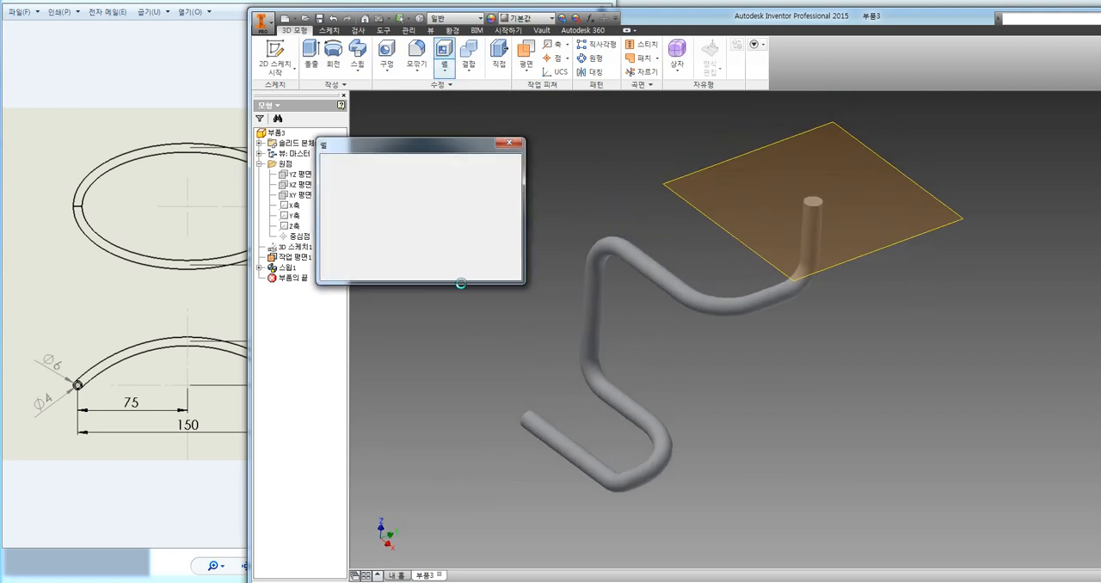
pyautogui.click(813, 205)
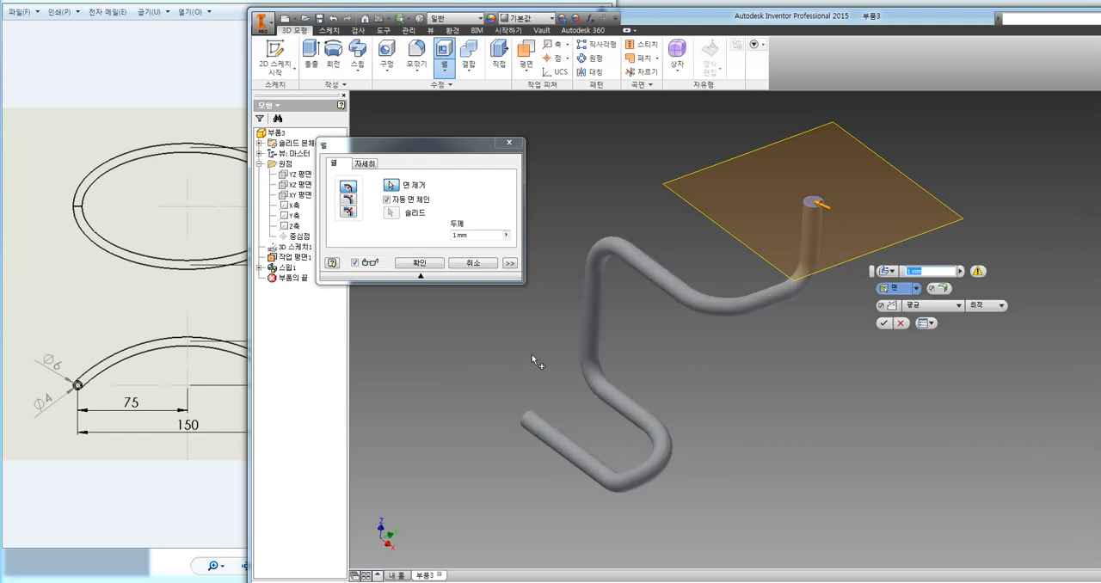
pyautogui.keyDown('shift'); pyautogui.moveTo(531, 354); pyautogui.dragTo(555, 417, button='middle'); pyautogui.keyUp('shift')
pyautogui.click(552, 416)
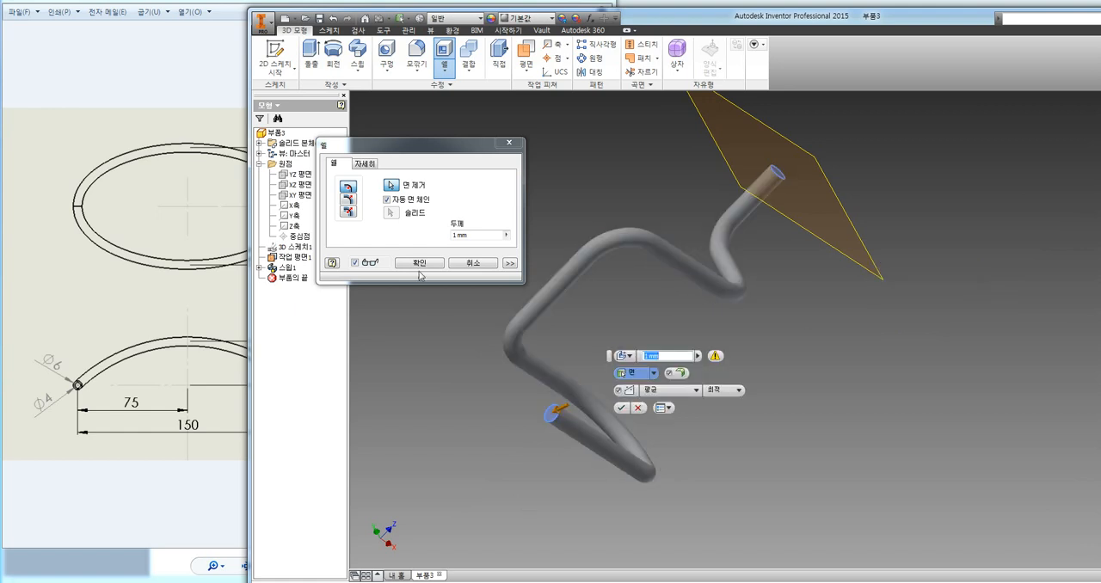
pyautogui.write('0.')
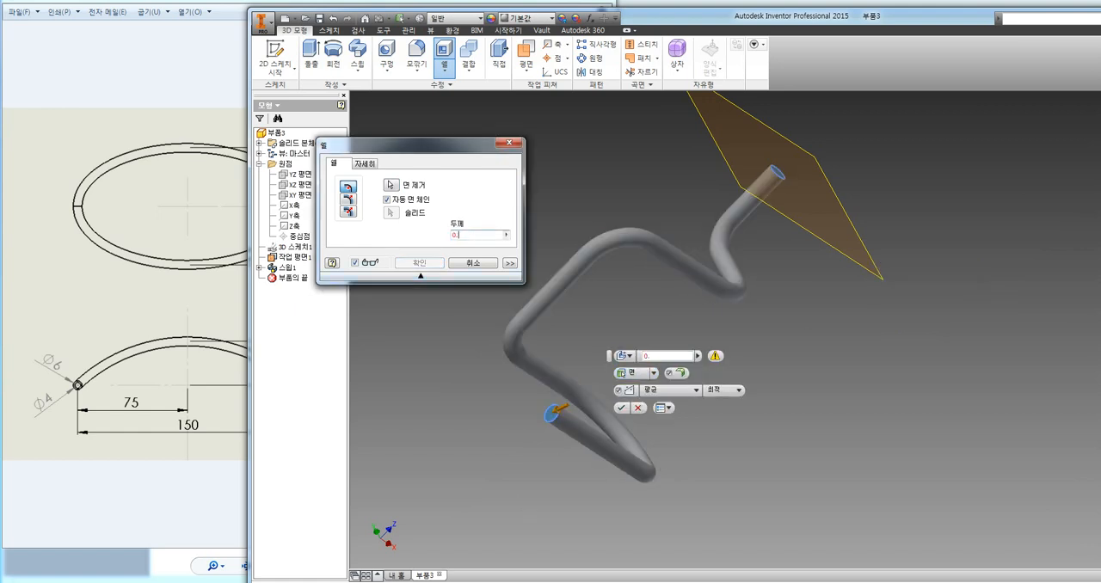
pyautogui.write('2')
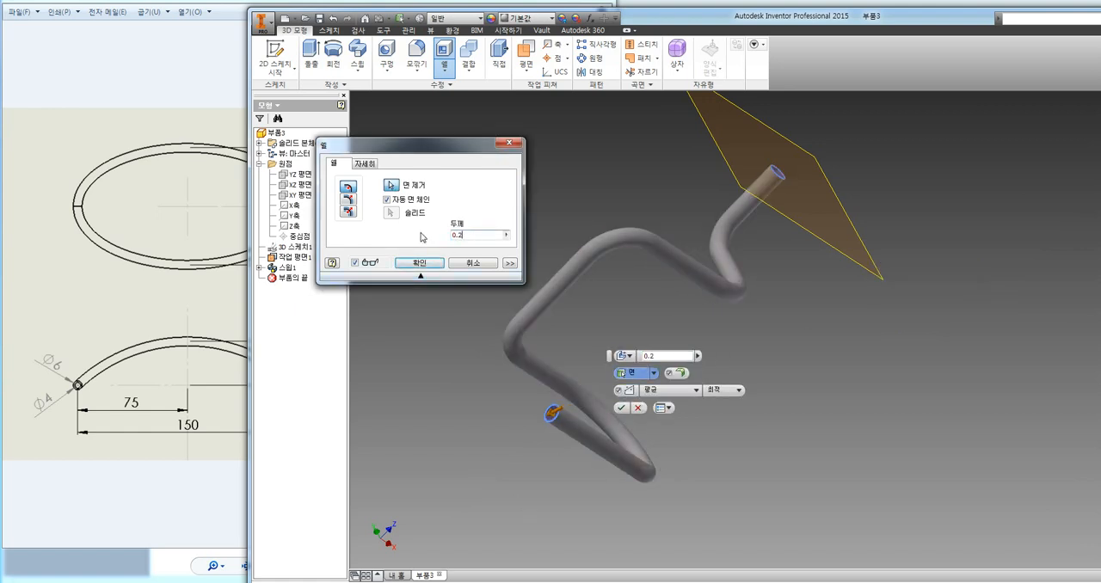
pyautogui.scroll(4, 563, 407)
pyautogui.scroll(-9, 563, 408)
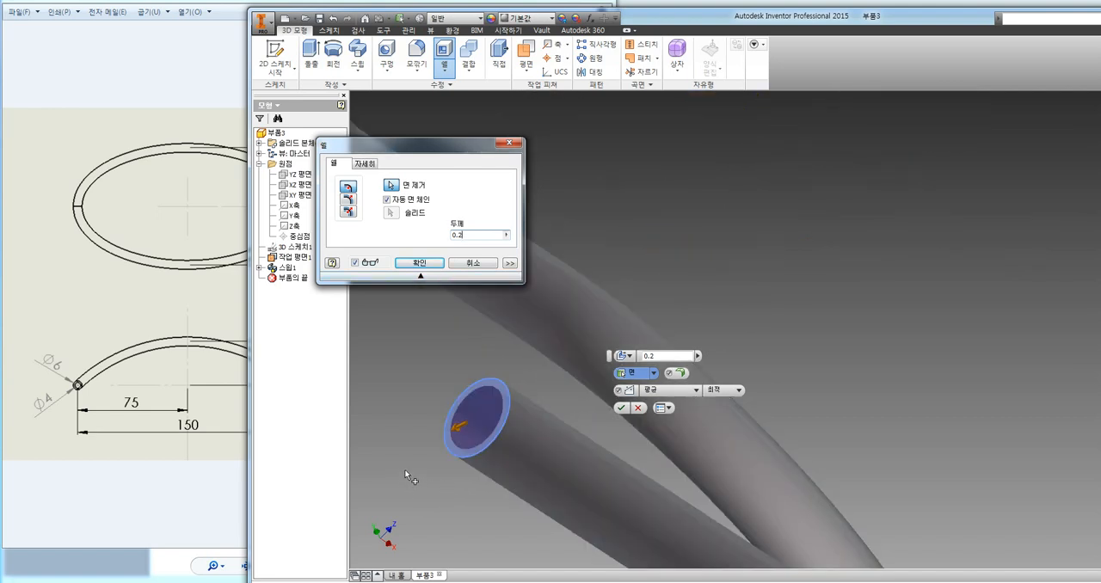
pyautogui.click(419, 263)
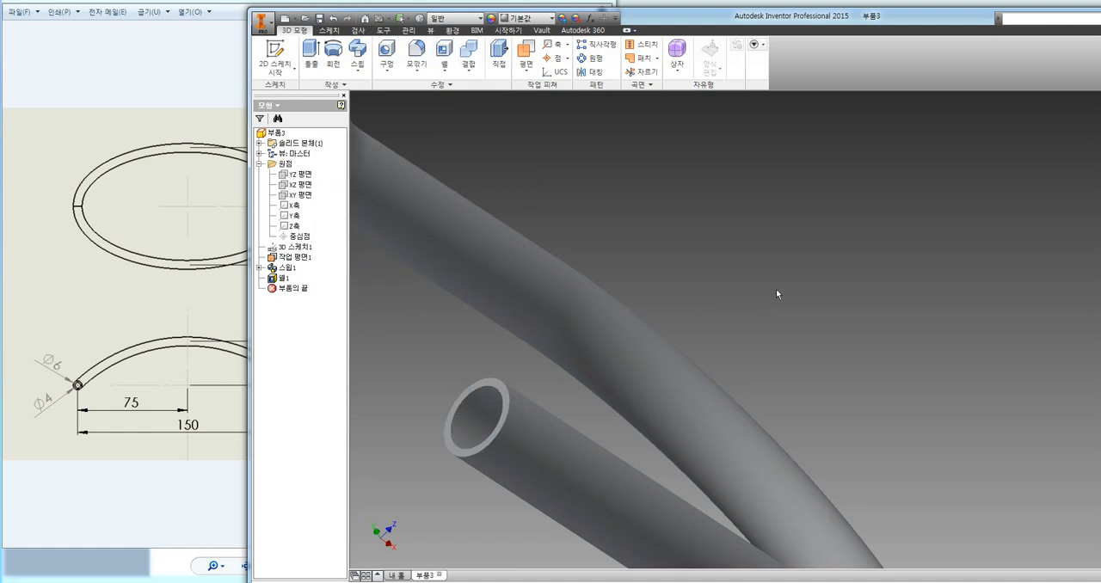
pyautogui.scroll(8, 777, 295)
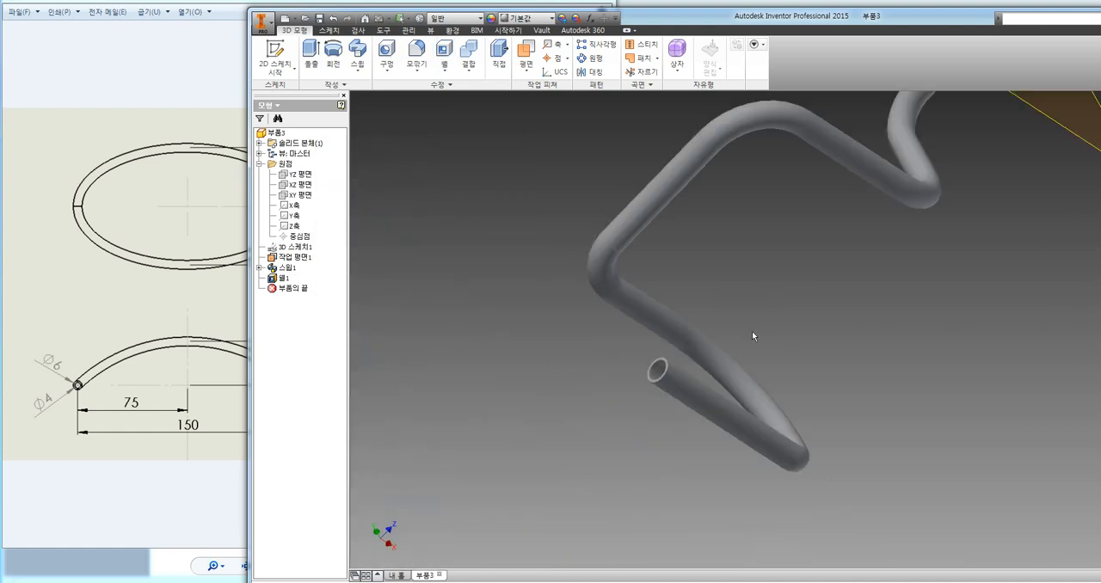
pyautogui.moveTo(810, 325); pyautogui.dragTo(628, 375, button='middle')
pyautogui.scroll(-3, 651, 364)
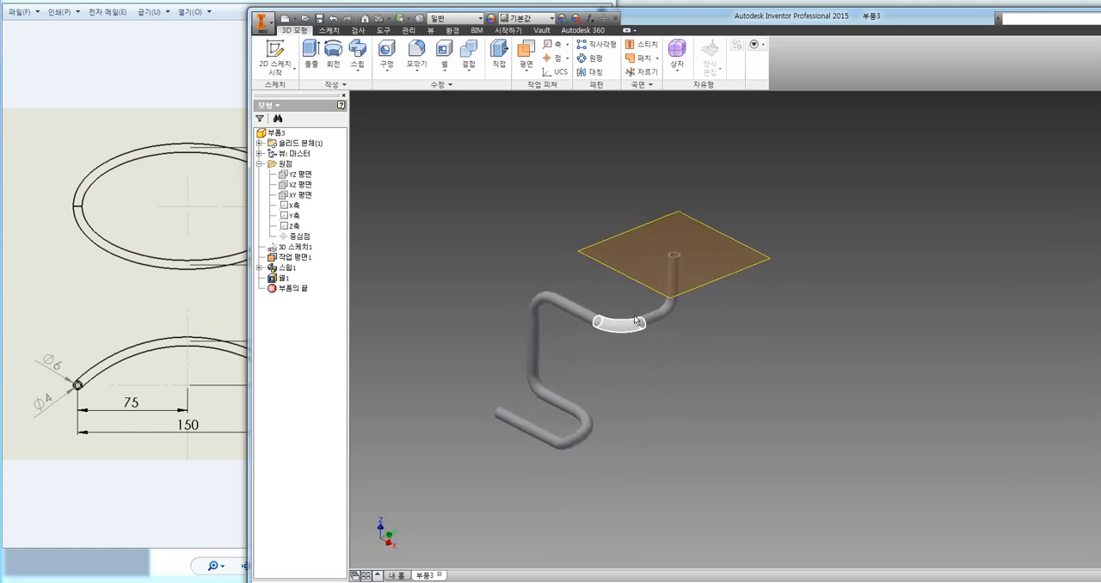
# Check the oval tube reference drawing, then close the bent pipe part without saving it.
pyautogui.click(160, 283)
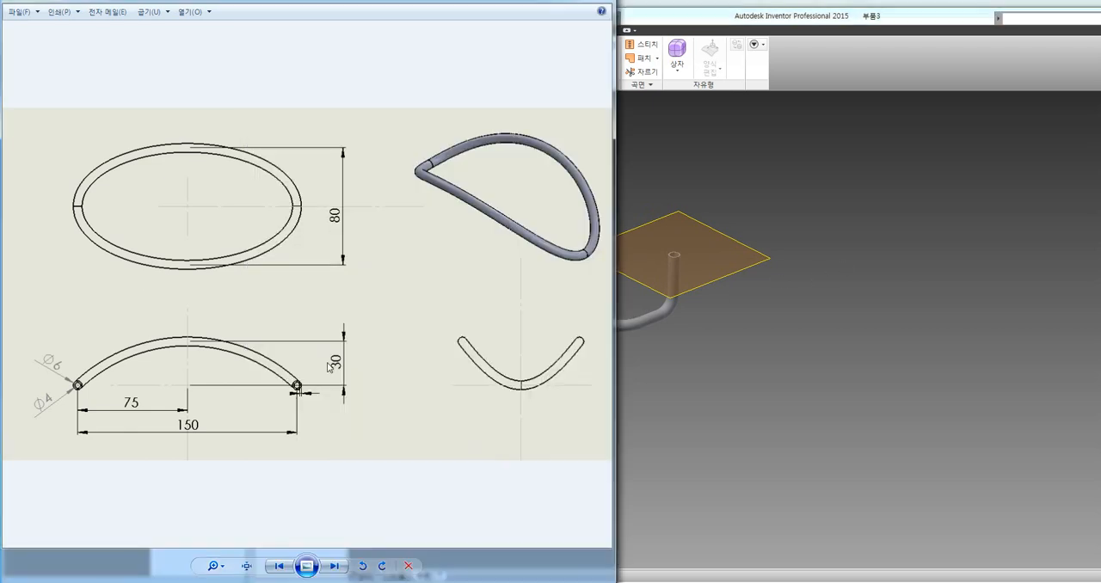
pyautogui.click(750, 344)
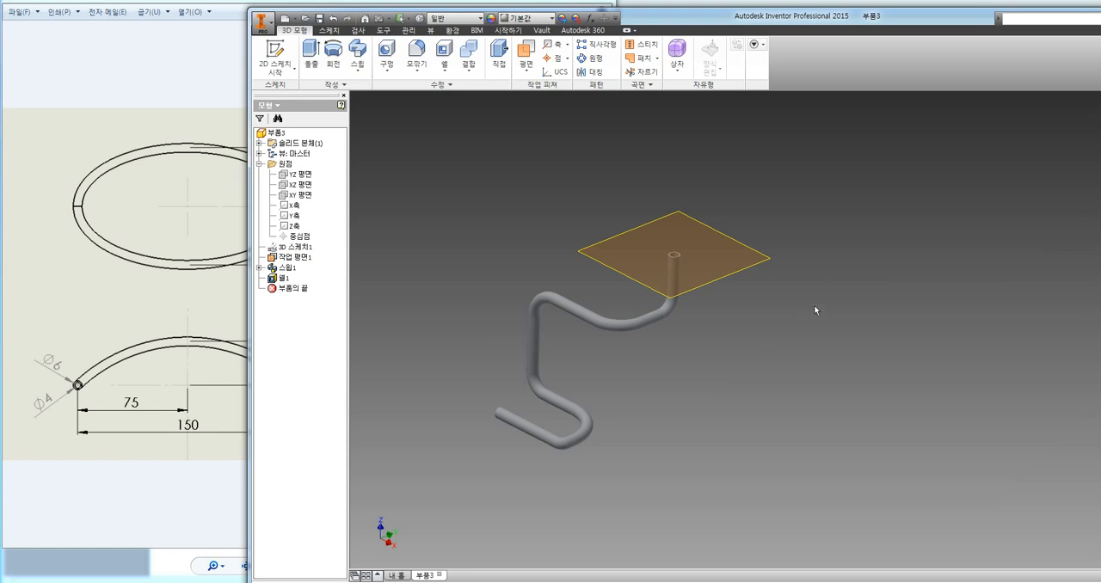
pyautogui.moveTo(824, 23); pyautogui.dragTo(584, 10)
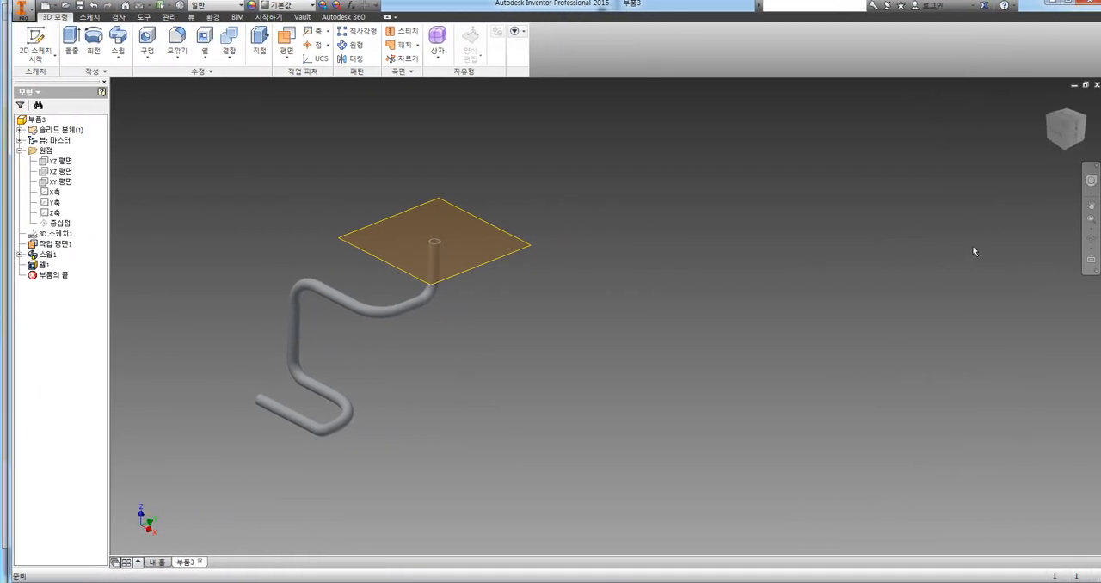
pyautogui.click(1096, 85)
pyautogui.click(523, 320)
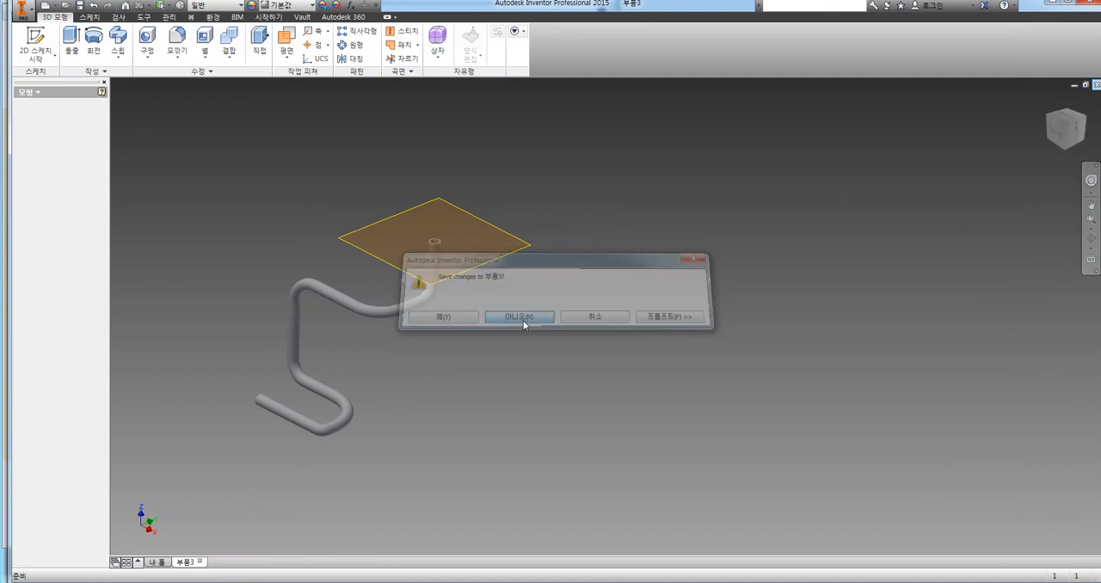
# Create a new part from the metric Standard (mm).ipt template and place the Inventor window beside the reference drawing.
pyautogui.click(33, 40)
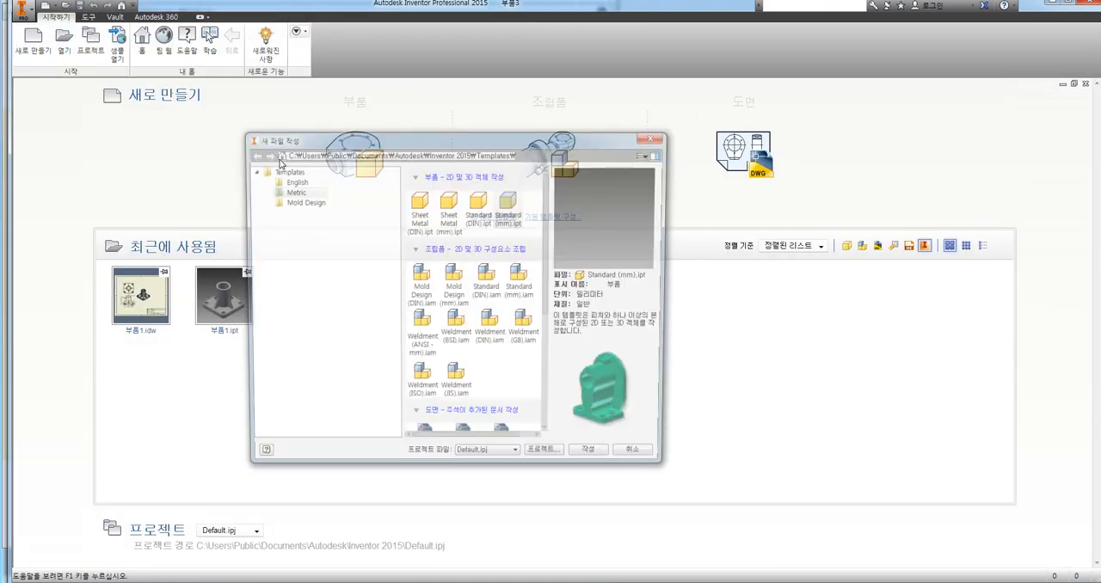
pyautogui.doubleClick(510, 202)
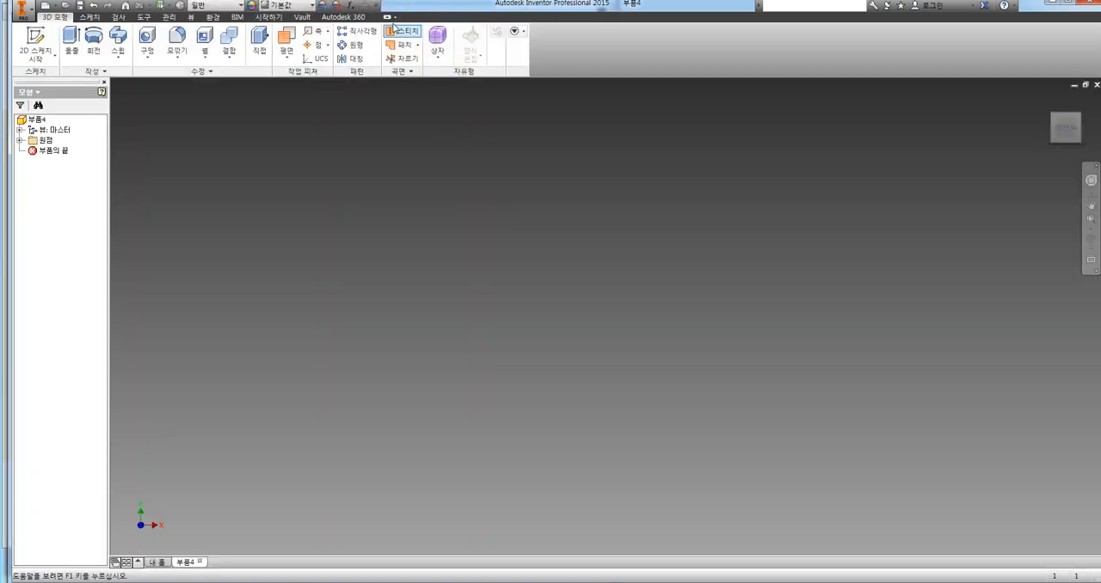
pyautogui.moveTo(585, 5)
pyautogui.mouseDown()
pyautogui.moveTo(582, 26)
pyautogui.moveTo(855, 16)
pyautogui.mouseUp()
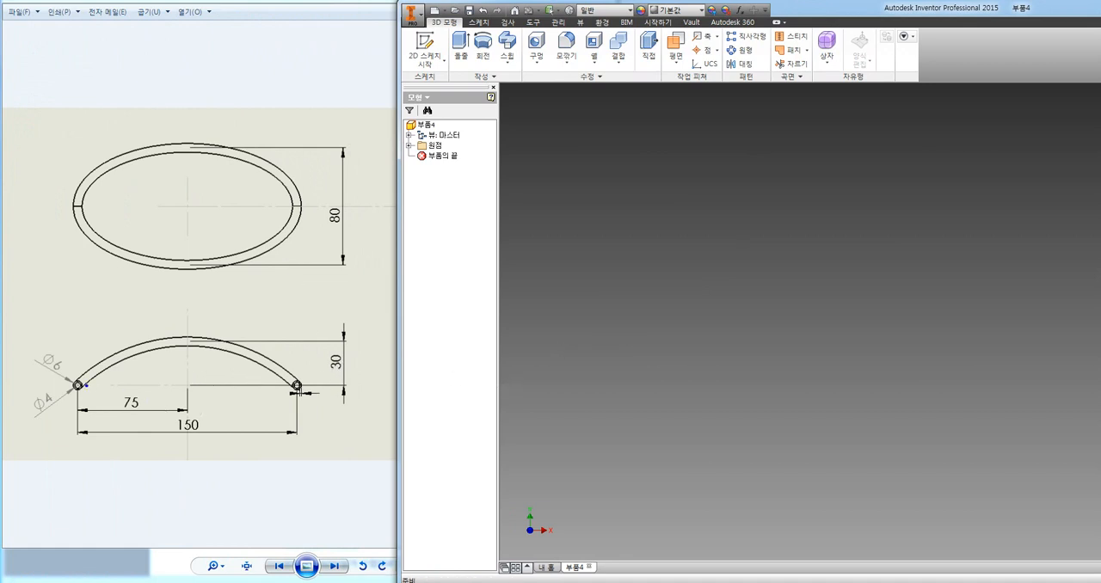
pyautogui.moveTo(88, 375); pyautogui.dragTo(168, 344)
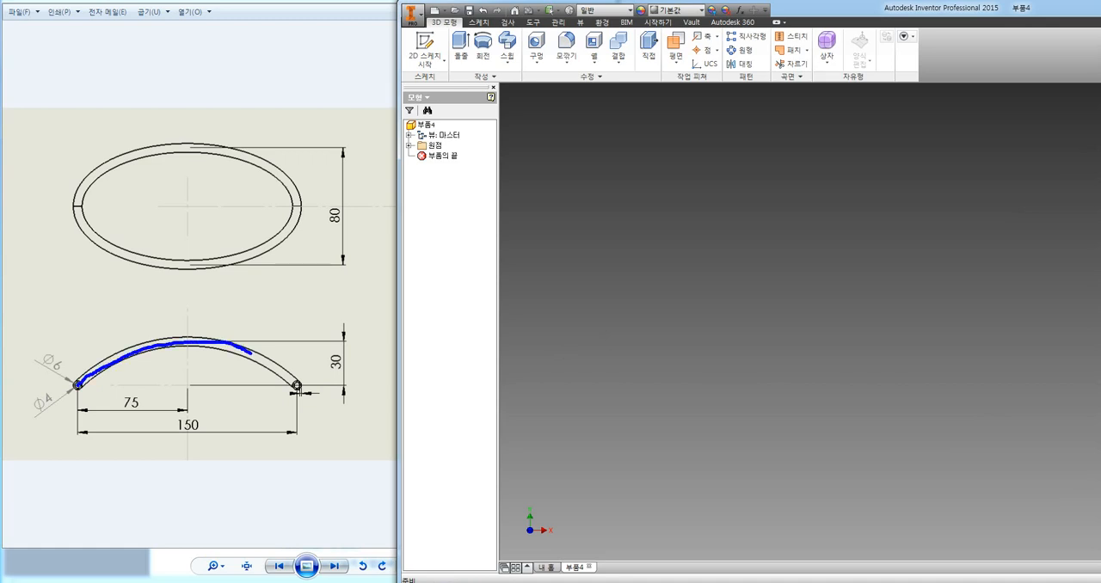
pyautogui.moveTo(251, 352); pyautogui.dragTo(280, 368)
pyautogui.press('Escape')
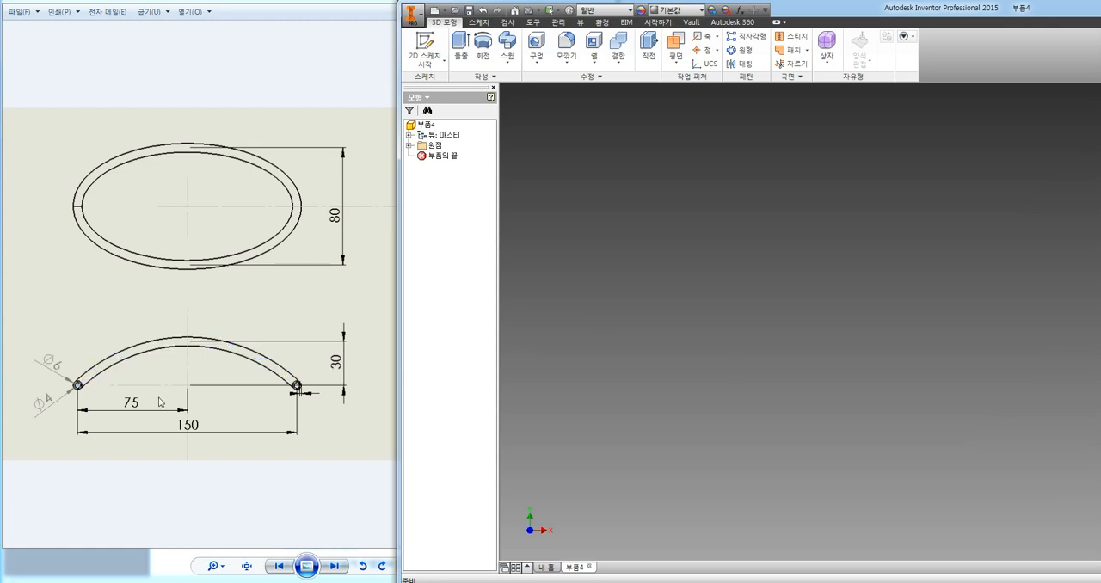
# Start a 2D sketch on the XZ origin plane of the new part.
pyautogui.press('F6')
pyautogui.click(410, 146)
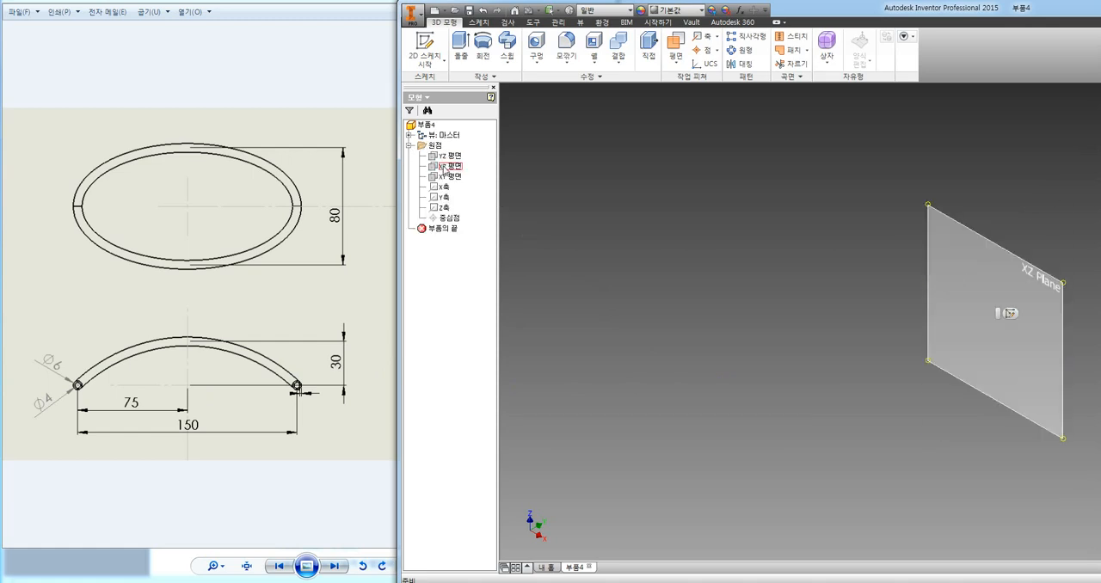
pyautogui.click(449, 166)
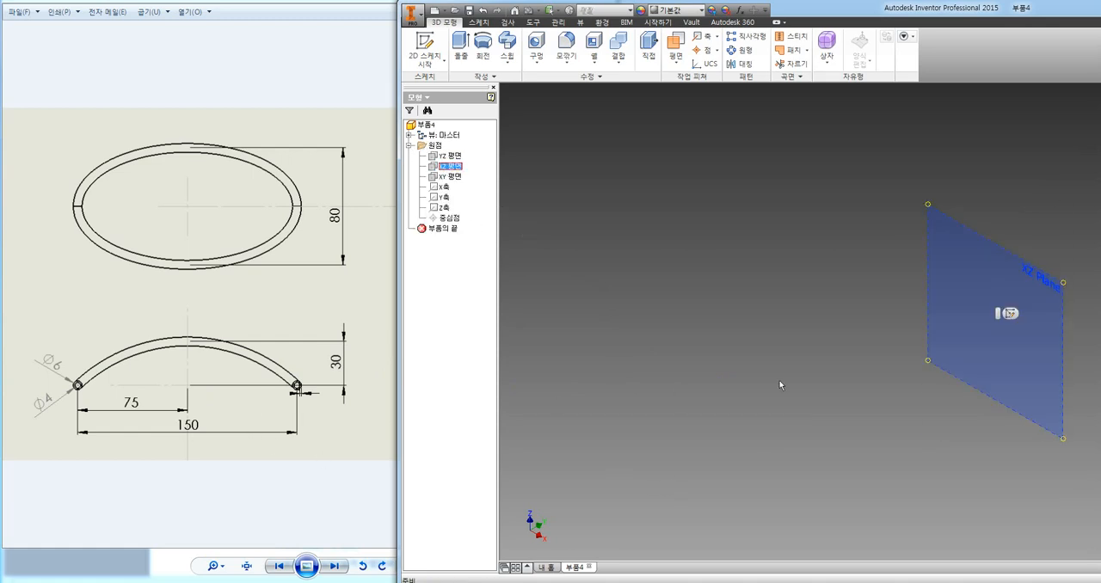
pyautogui.click(1009, 314)
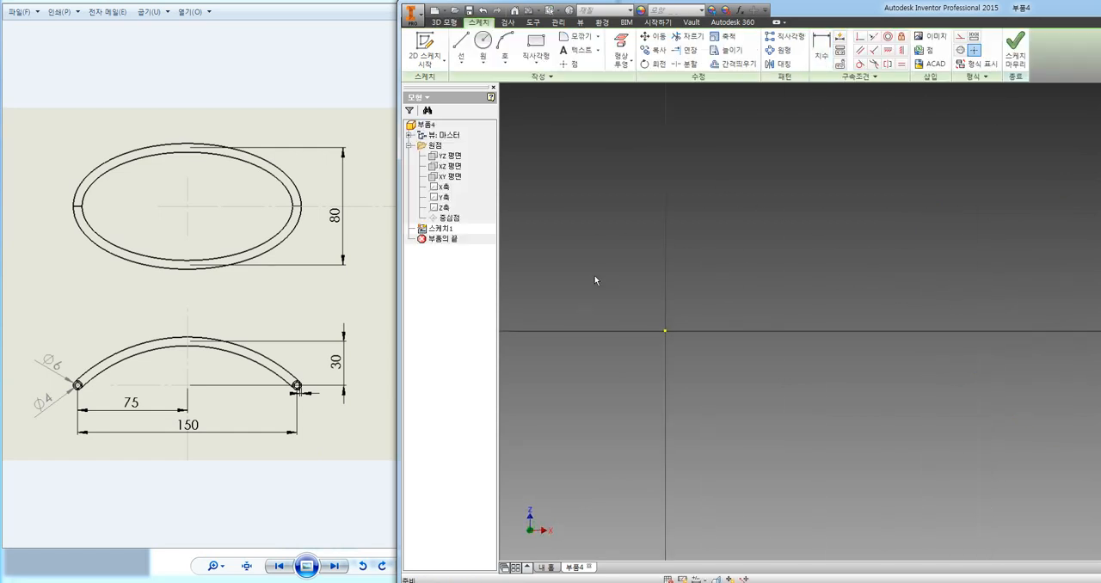
pyautogui.moveTo(568, 255); pyautogui.dragTo(691, 264, button='middle')
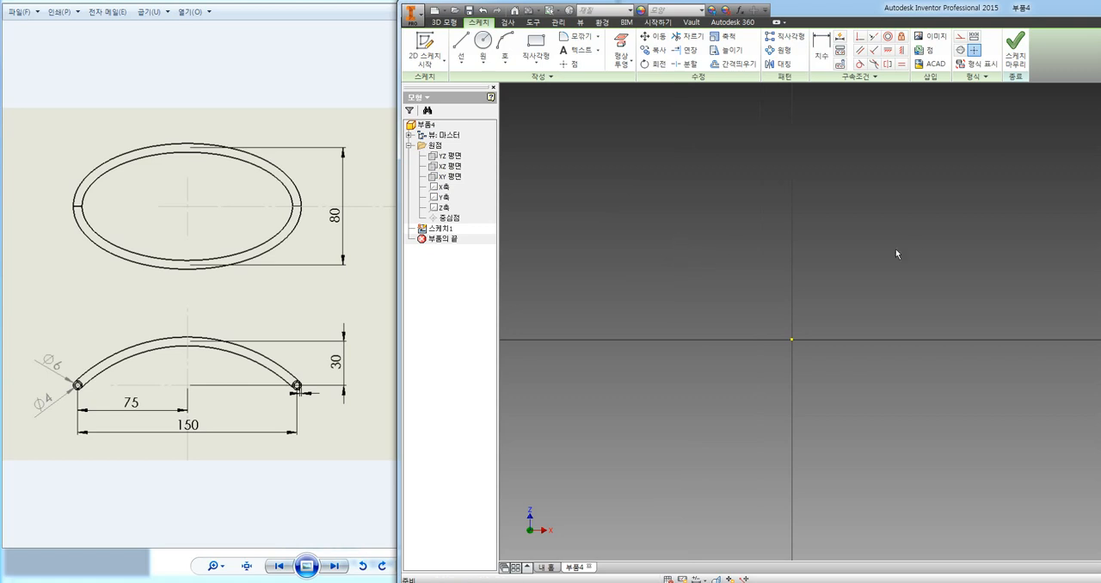
# Draw an upward-bulging three-point arc about 31 mm wide, with endpoints on the horizontal axis on either side of the origin.
pyautogui.click(505, 62)
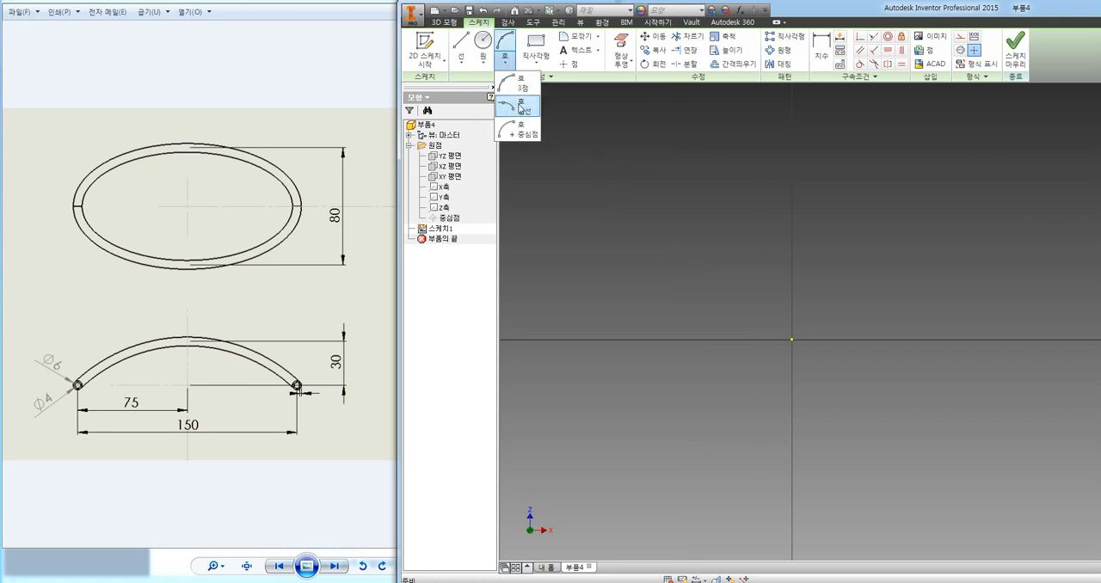
pyautogui.click(519, 88)
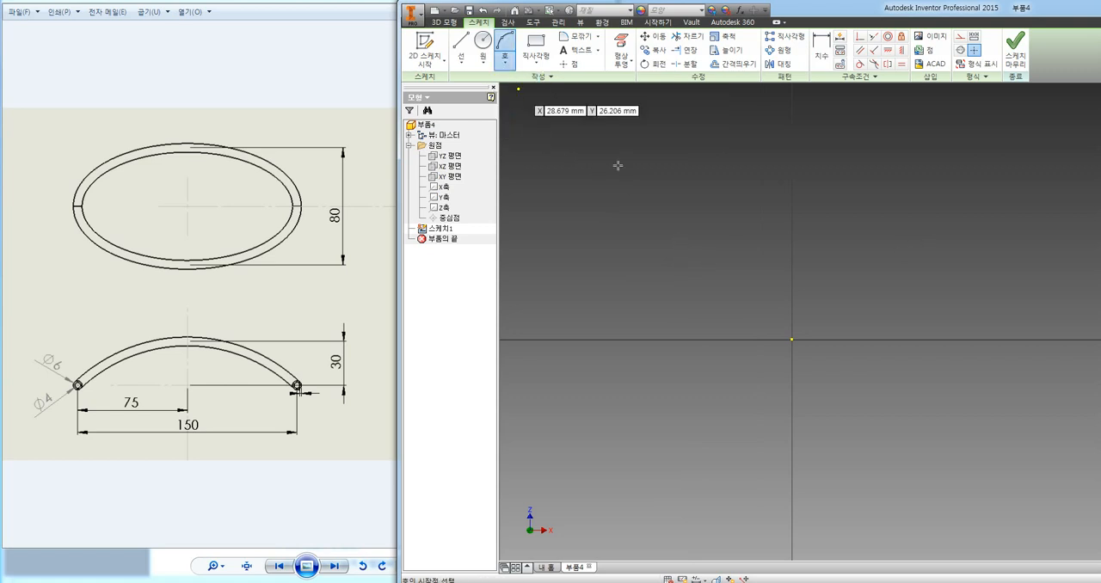
pyautogui.click(634, 339)
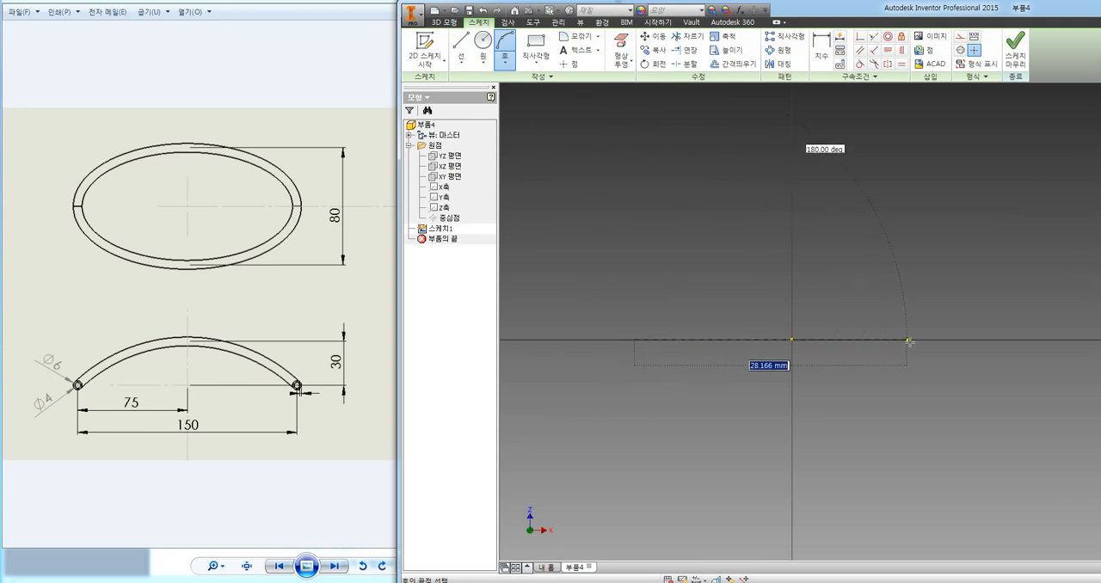
pyautogui.click(936, 341)
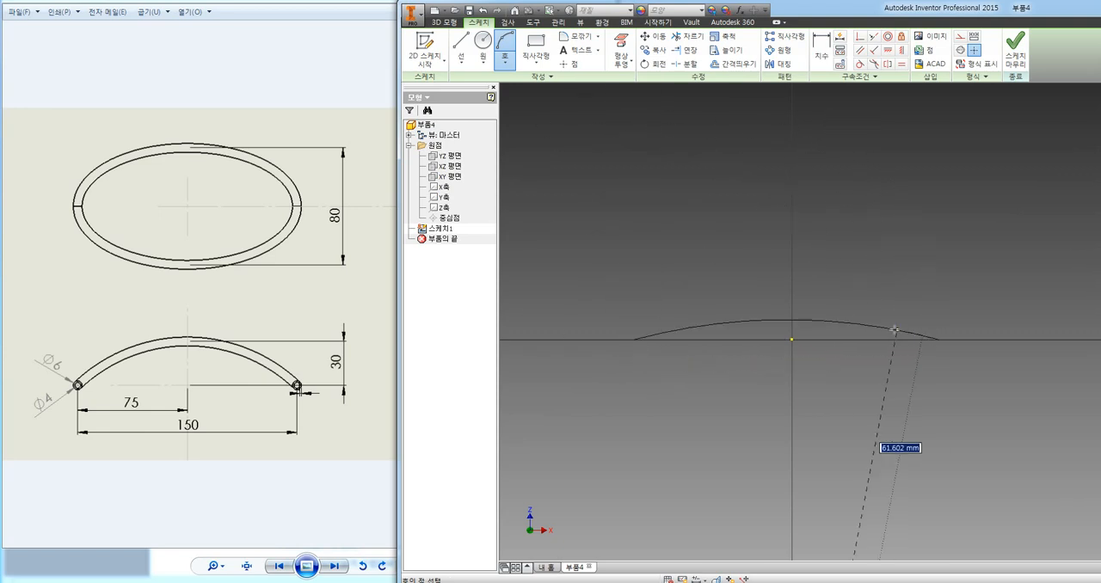
pyautogui.click(867, 304)
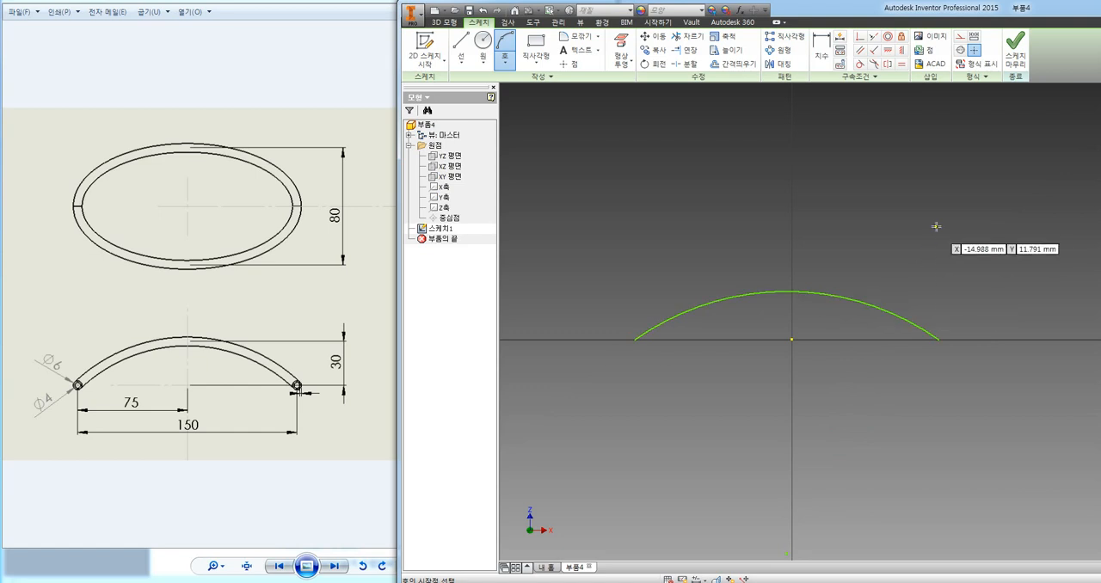
pyautogui.press('Escape')
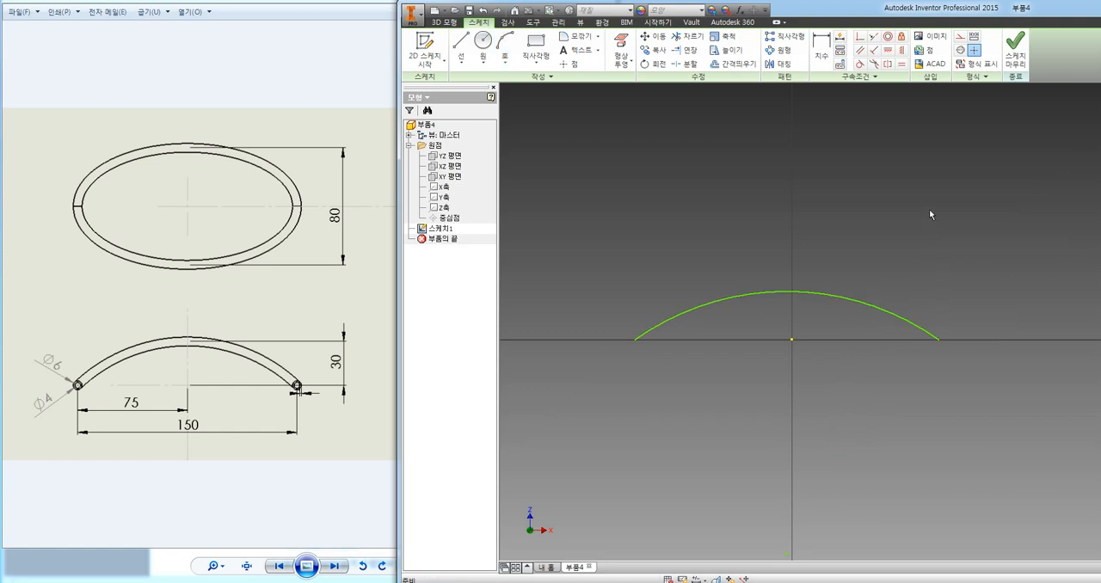
# Apply horizontal constraints between the arc's two endpoints and between its endpoint on the positive X side and the origin.
pyautogui.click(889, 54)
pyautogui.click(635, 340)
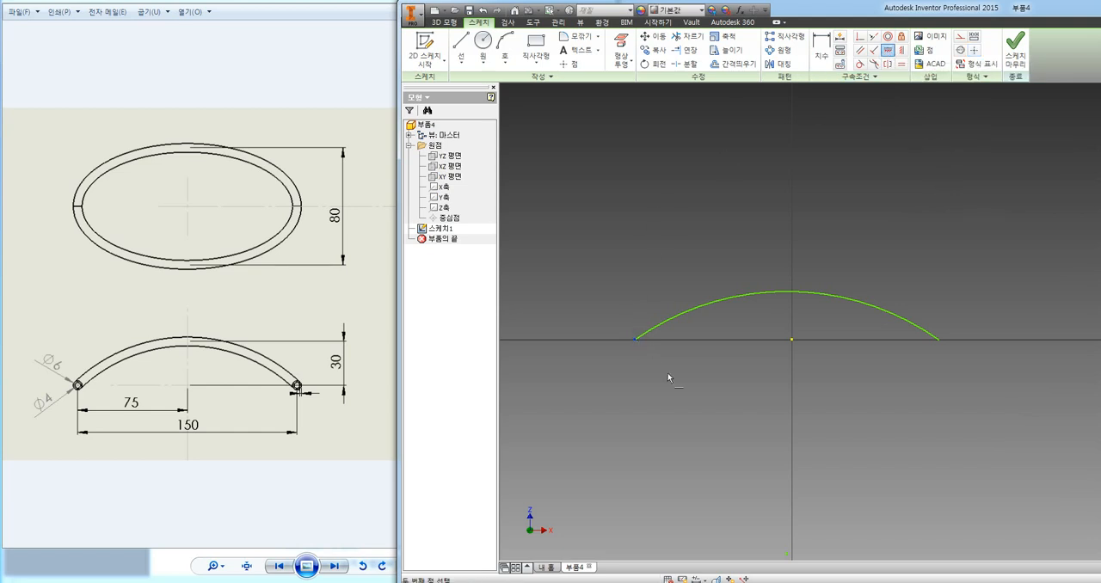
pyautogui.click(938, 341)
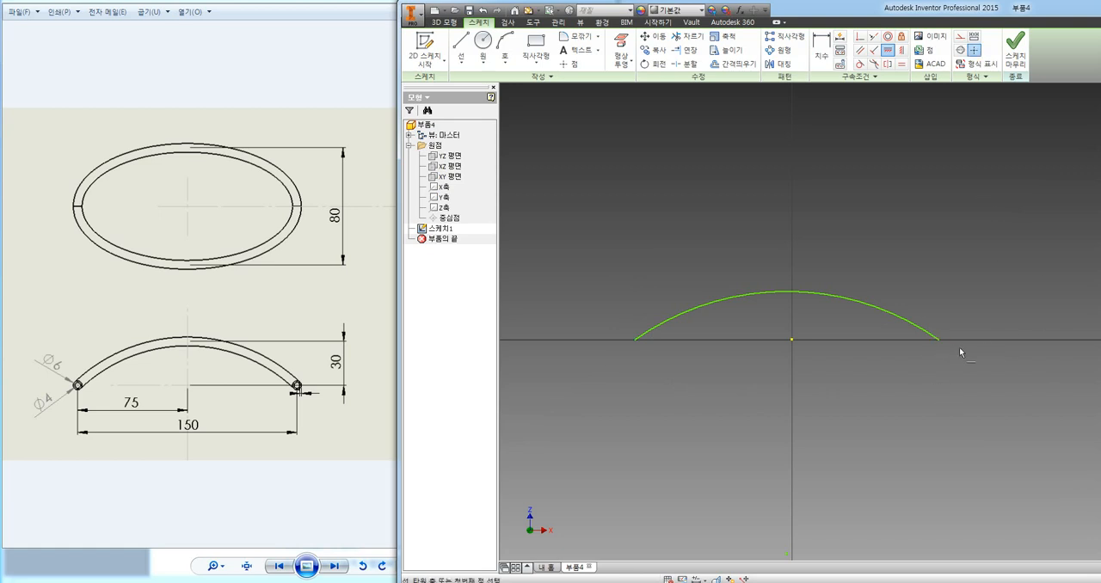
pyautogui.click(940, 339)
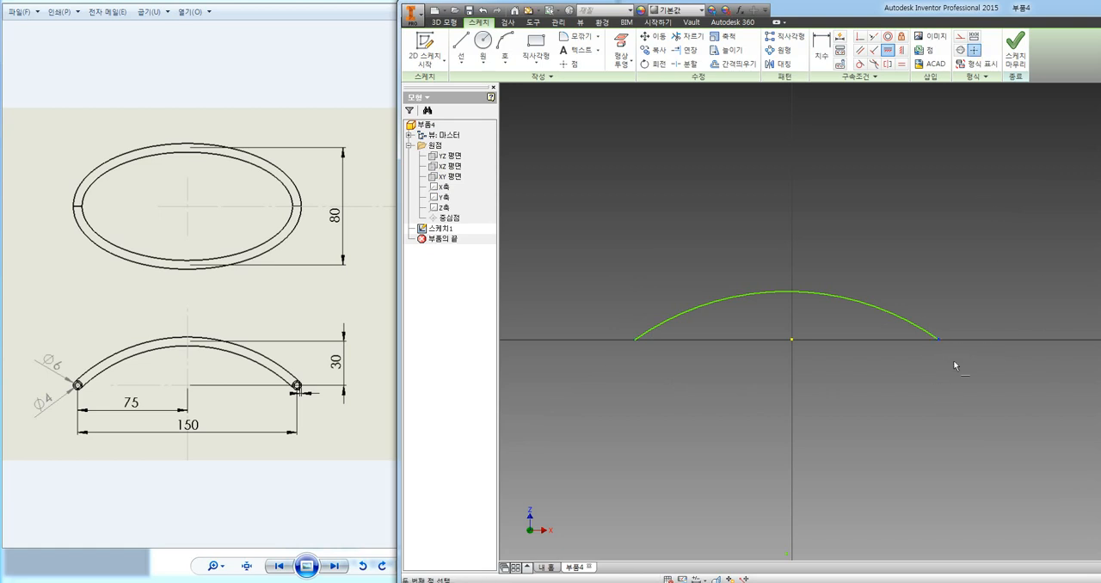
pyautogui.click(793, 342)
# Constrain the arc's centre point vertically in line with the origin.
pyautogui.click(902, 51)
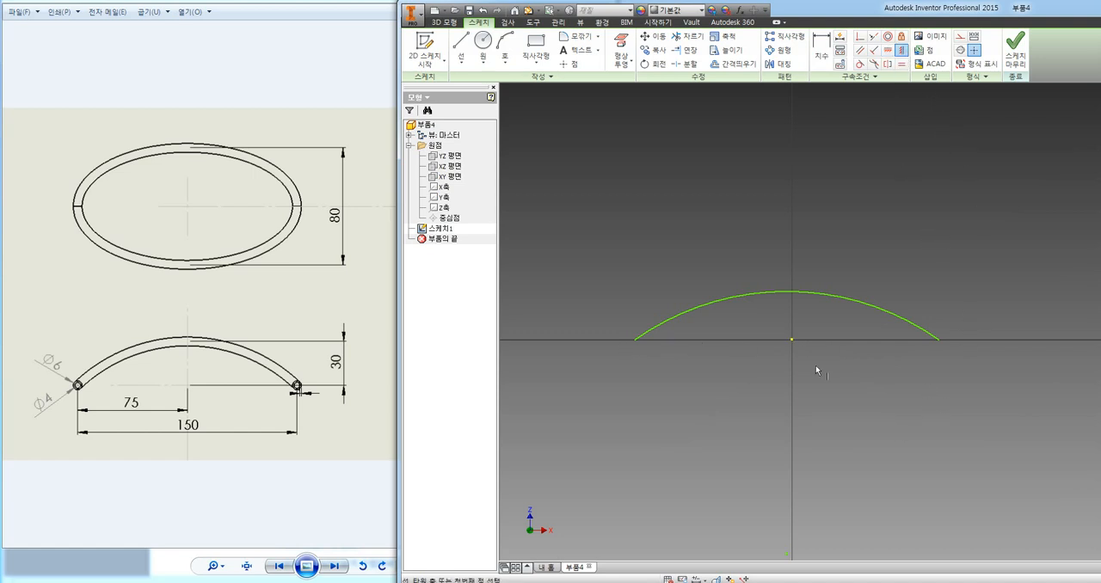
pyautogui.click(792, 341)
pyautogui.moveTo(872, 416); pyautogui.dragTo(828, 336, button='middle')
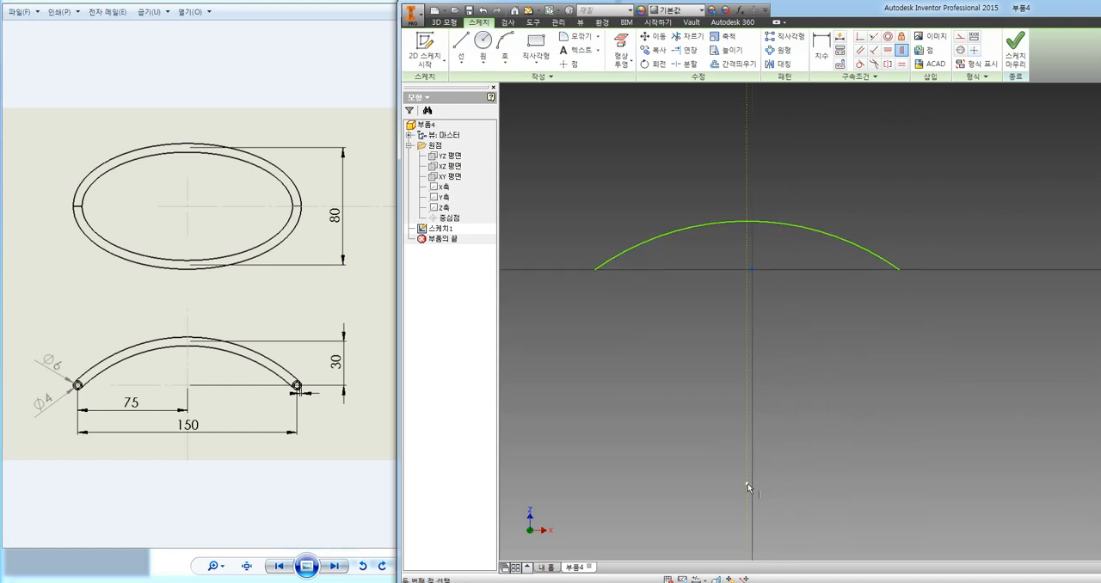
pyautogui.click(747, 483)
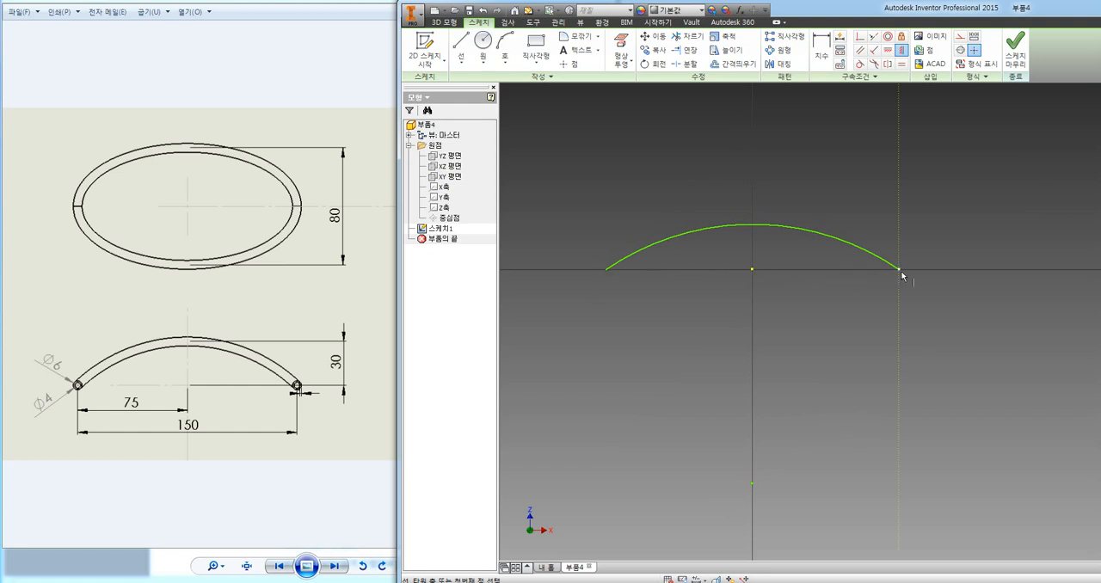
pyautogui.click(752, 483)
# Dimension the width between the arc's endpoints as 150 mm and place the dimension well below the arc.
pyautogui.click(821, 49)
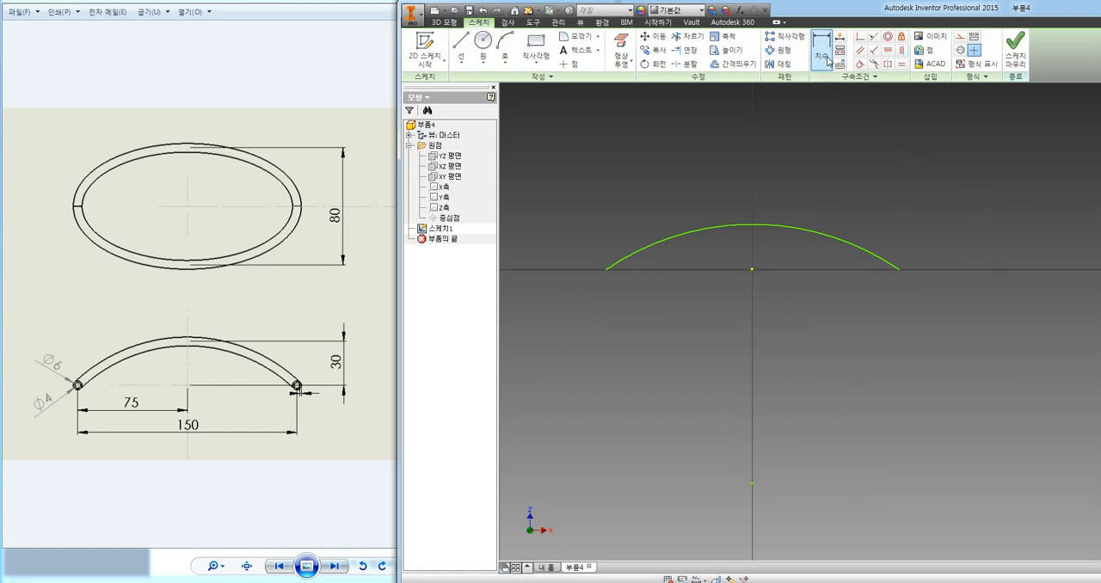
pyautogui.click(612, 273)
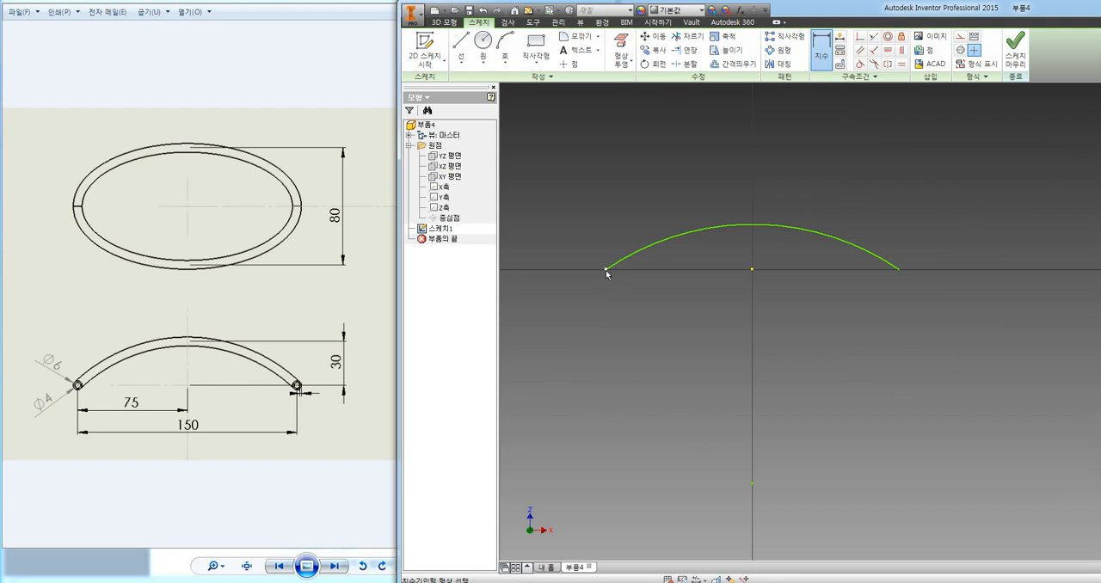
pyautogui.click(900, 274)
pyautogui.click(804, 346)
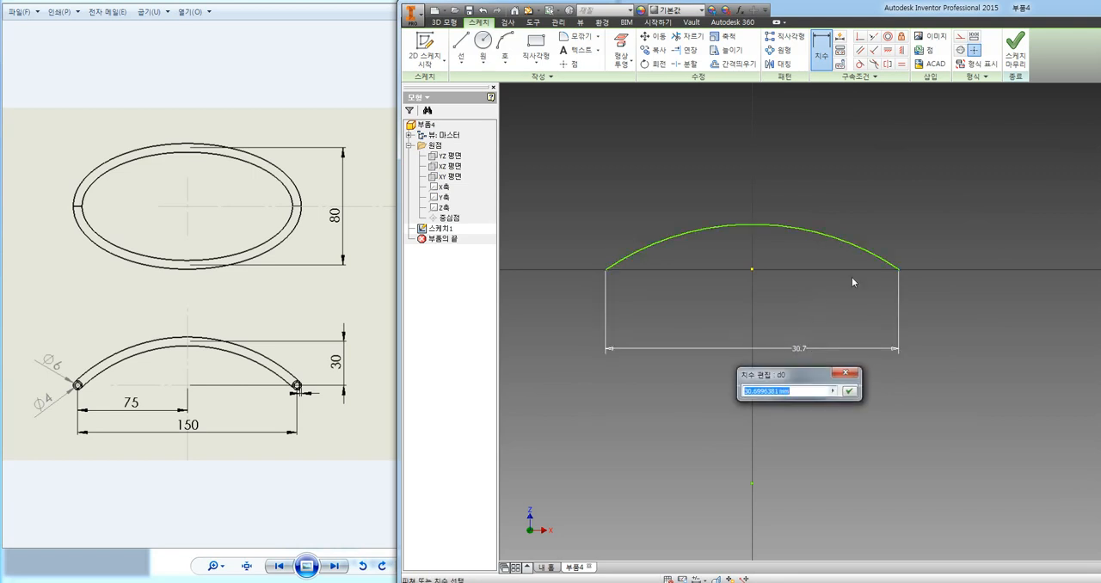
pyautogui.write('150')
pyautogui.press('Return')
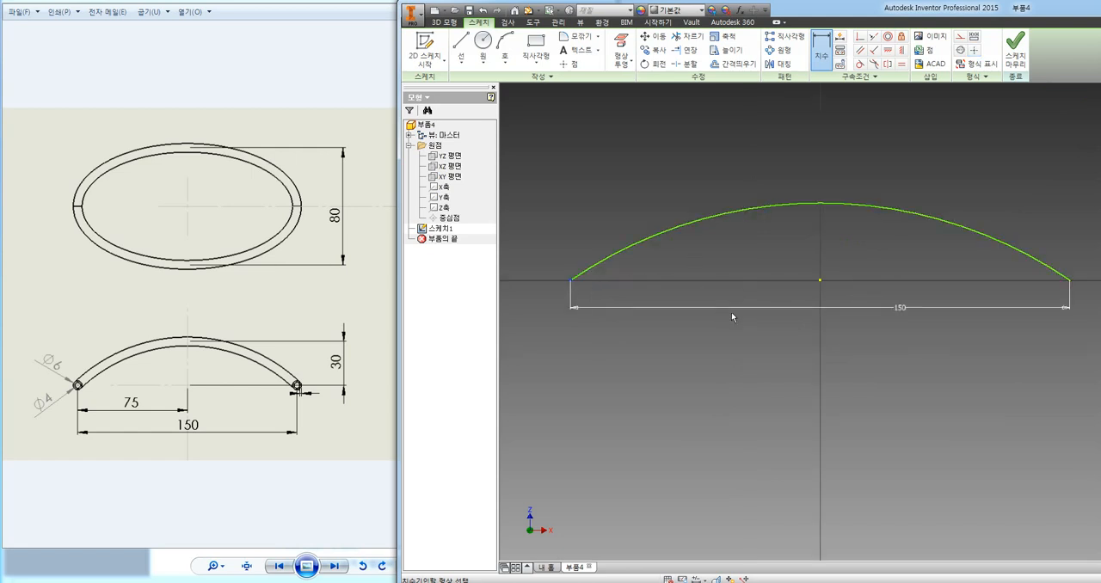
pyautogui.press('Escape')
pyautogui.moveTo(900, 310); pyautogui.dragTo(864, 349)
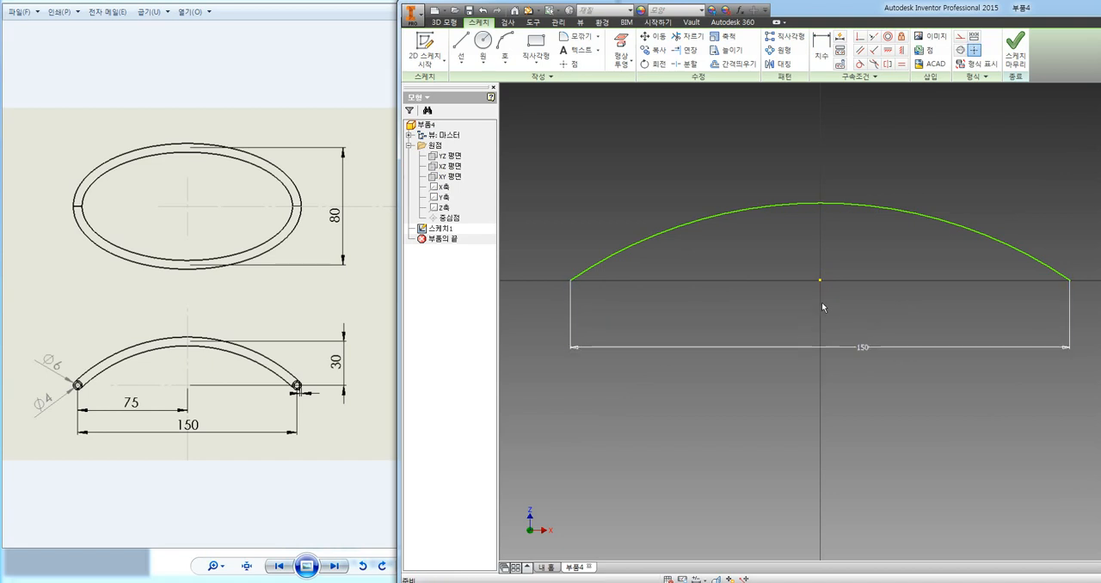
pyautogui.moveTo(831, 379); pyautogui.dragTo(803, 316, button='middle')
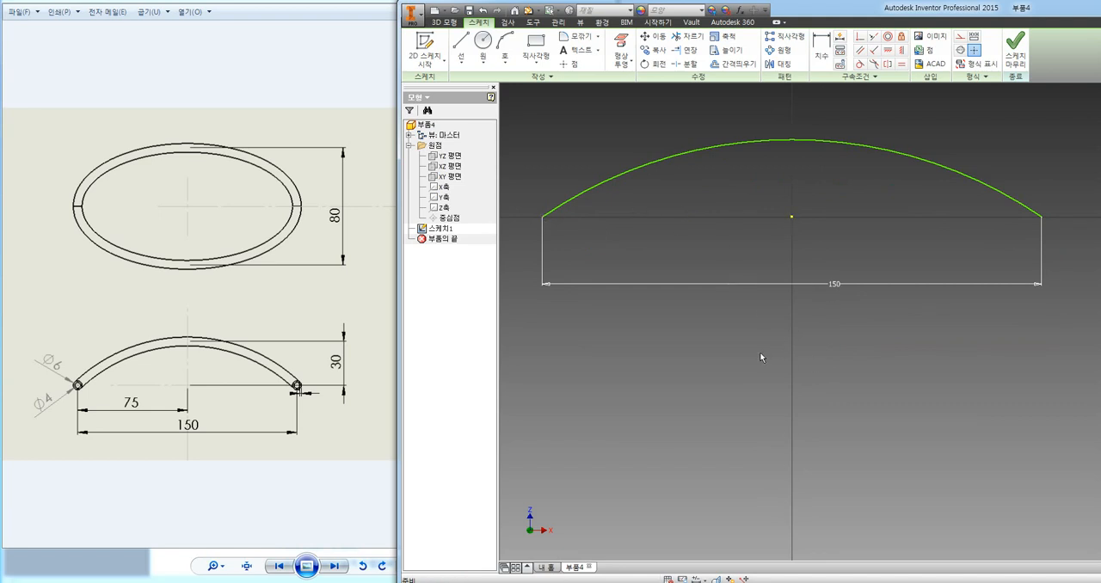
pyautogui.click(822, 49)
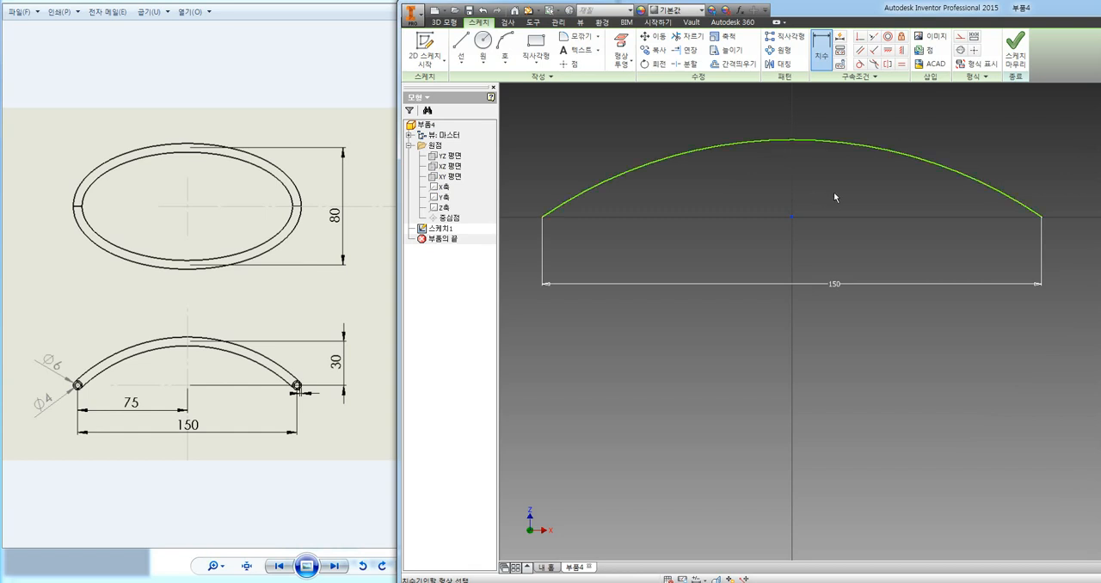
pyautogui.press('Escape')
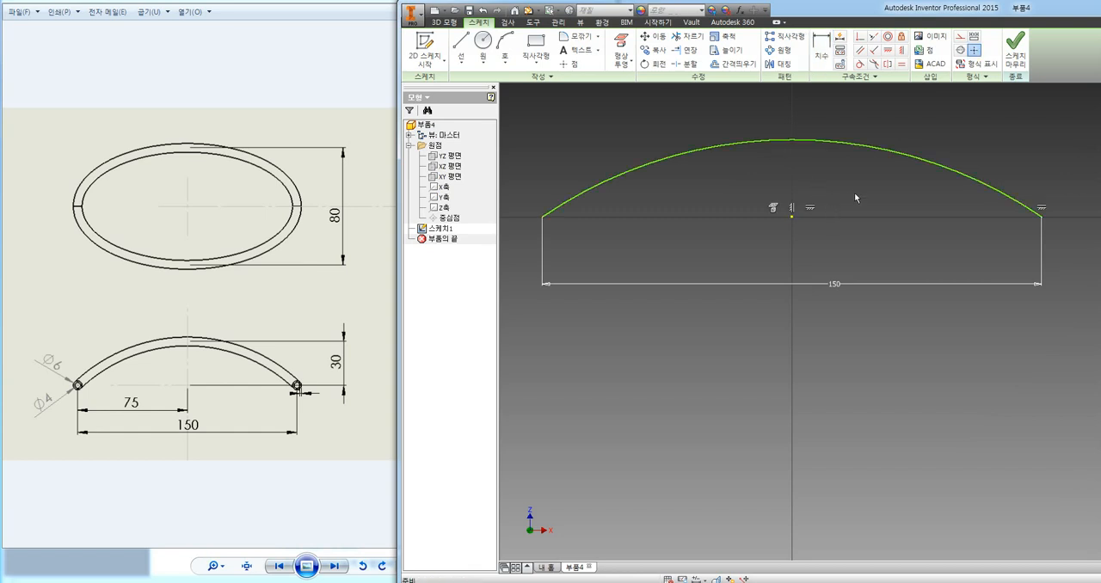
pyautogui.press('d')
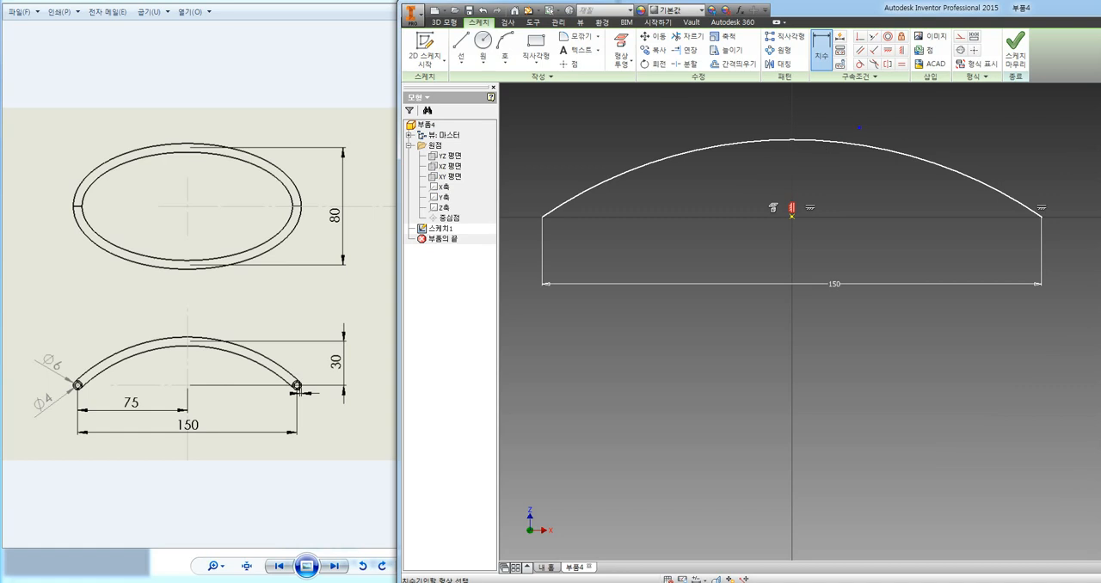
pyautogui.moveTo(859, 127); pyautogui.dragTo(898, 117)
pyautogui.press('Escape')
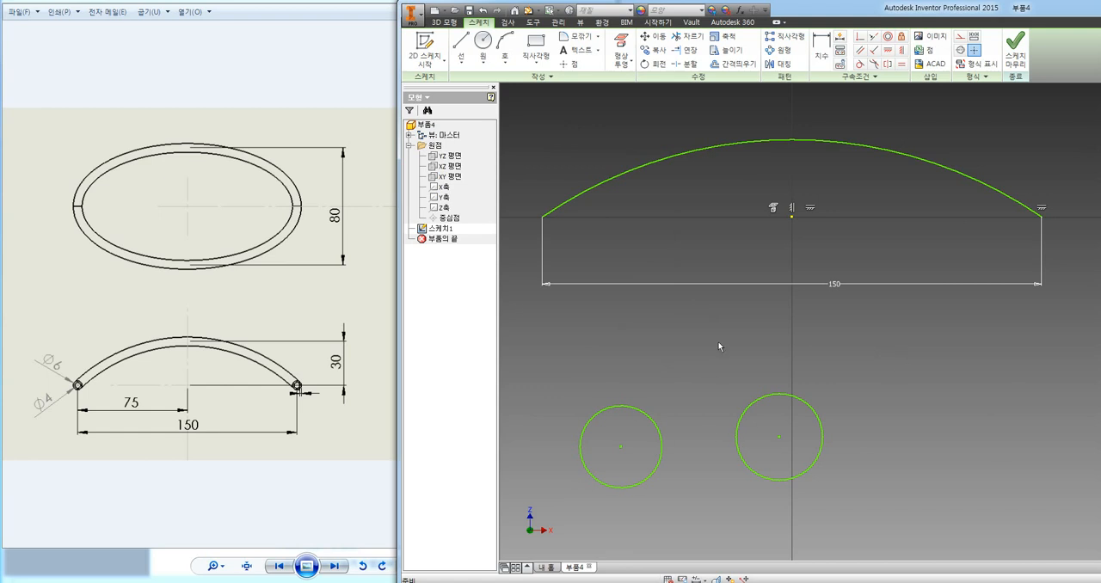
# Try dimensioning between the two circles below the arc, first centre to centre and then between their facing edges.
pyautogui.click(828, 55)
pyautogui.click(662, 437)
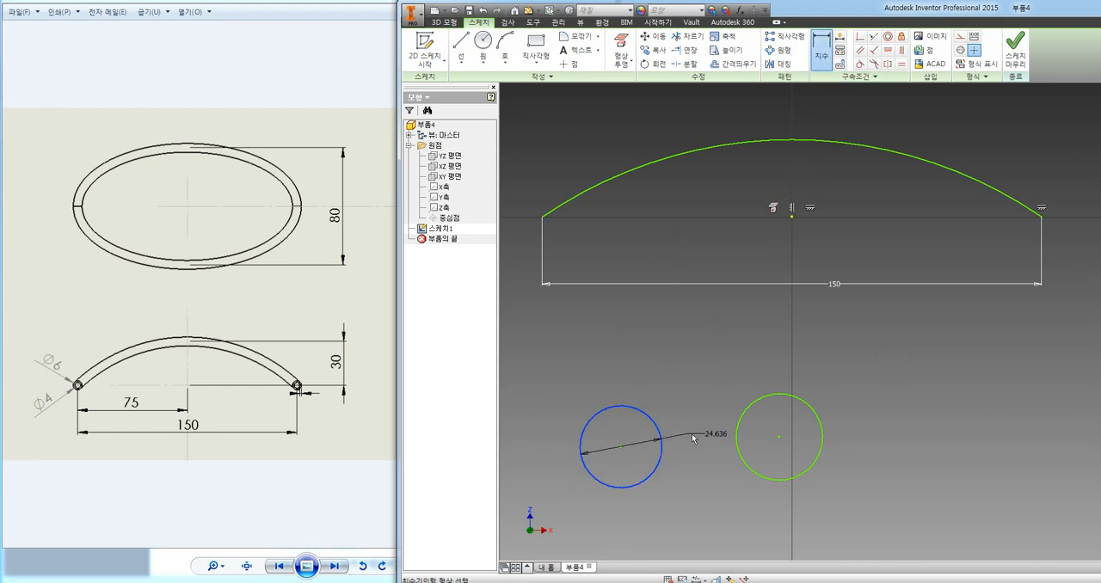
pyautogui.click(737, 438)
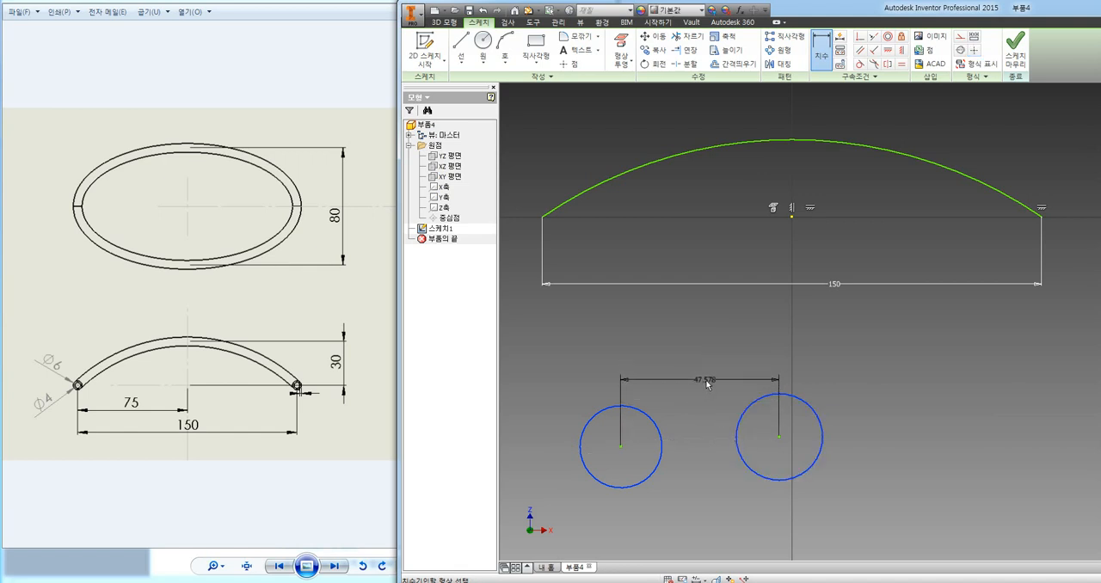
pyautogui.click(705, 383)
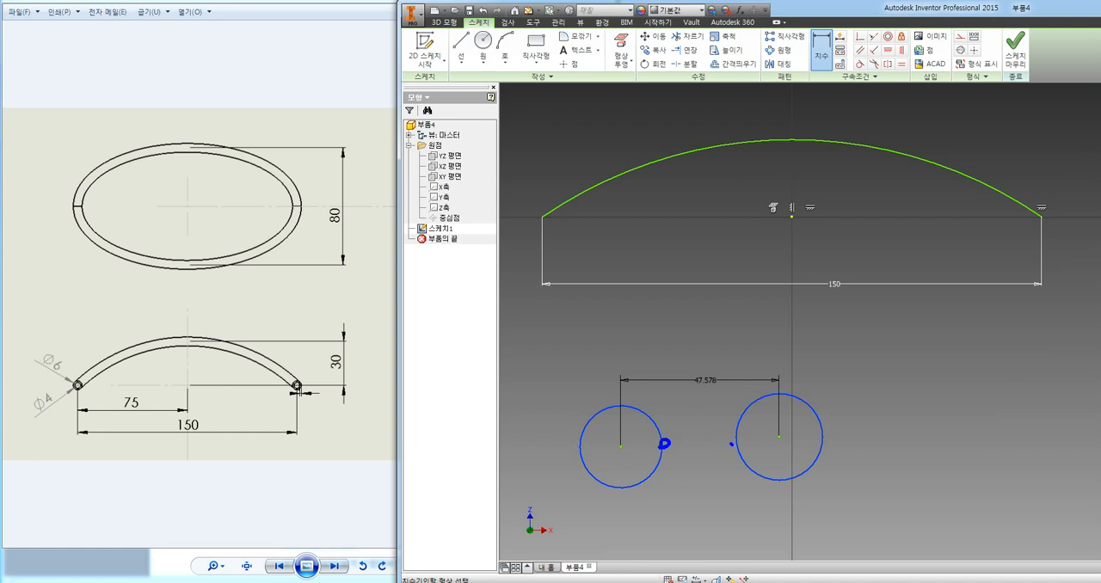
pyautogui.moveTo(732, 443); pyautogui.dragTo(669, 445)
pyautogui.press('Escape')
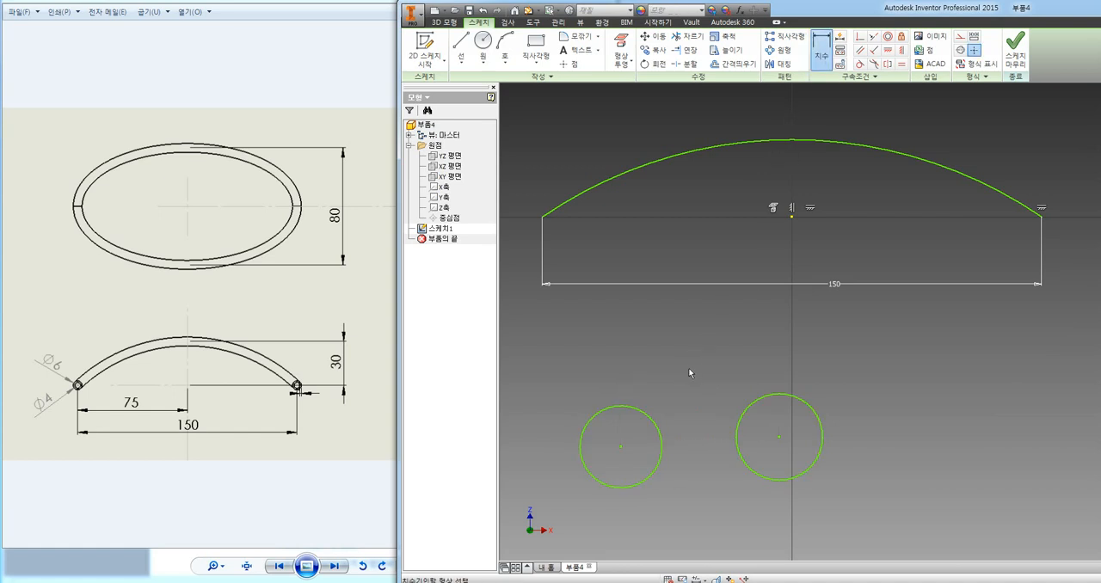
pyautogui.click(663, 444)
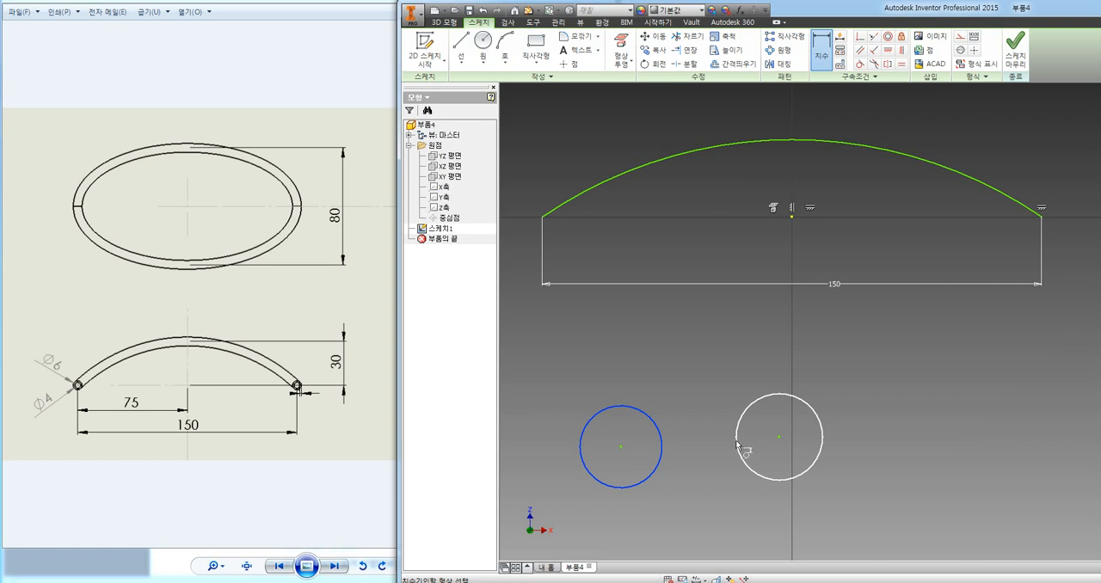
pyautogui.click(737, 443)
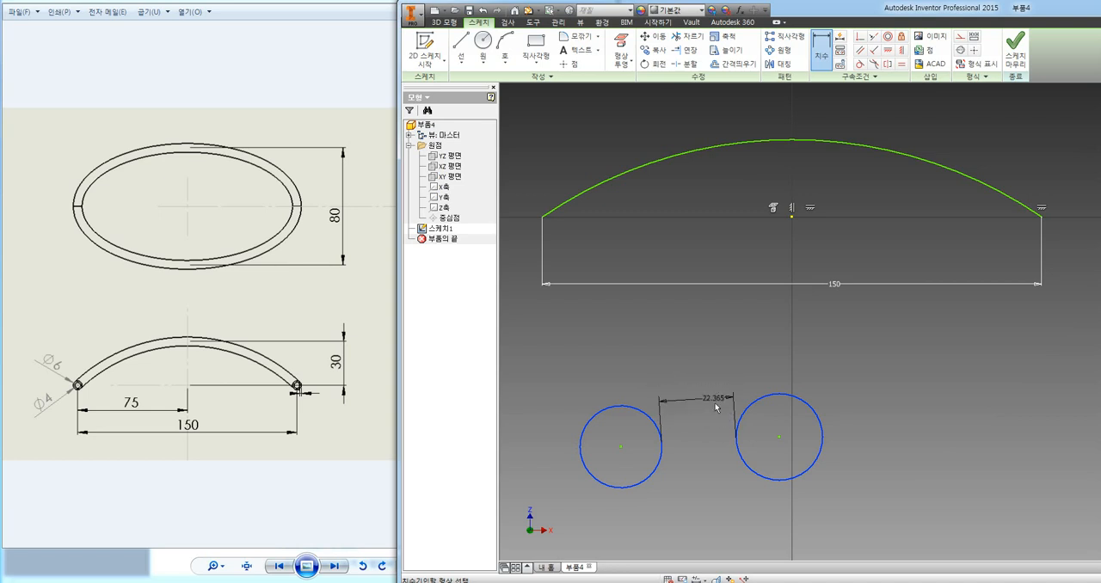
pyautogui.press('Escape')
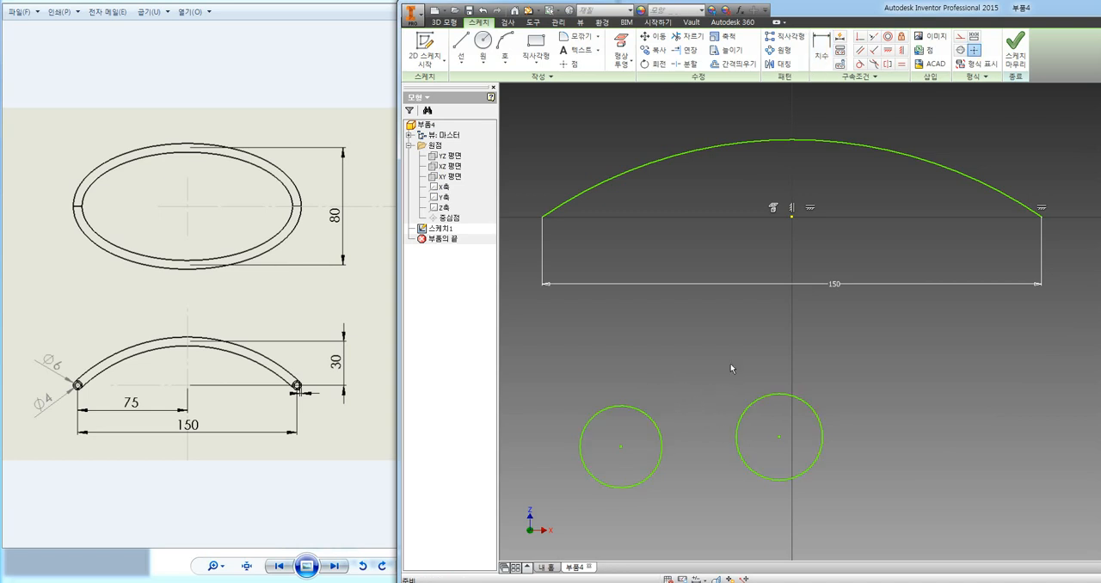
# Constrain the centres of the two circles below the arc to lie on a common horizontal.
pyautogui.click(893, 51)
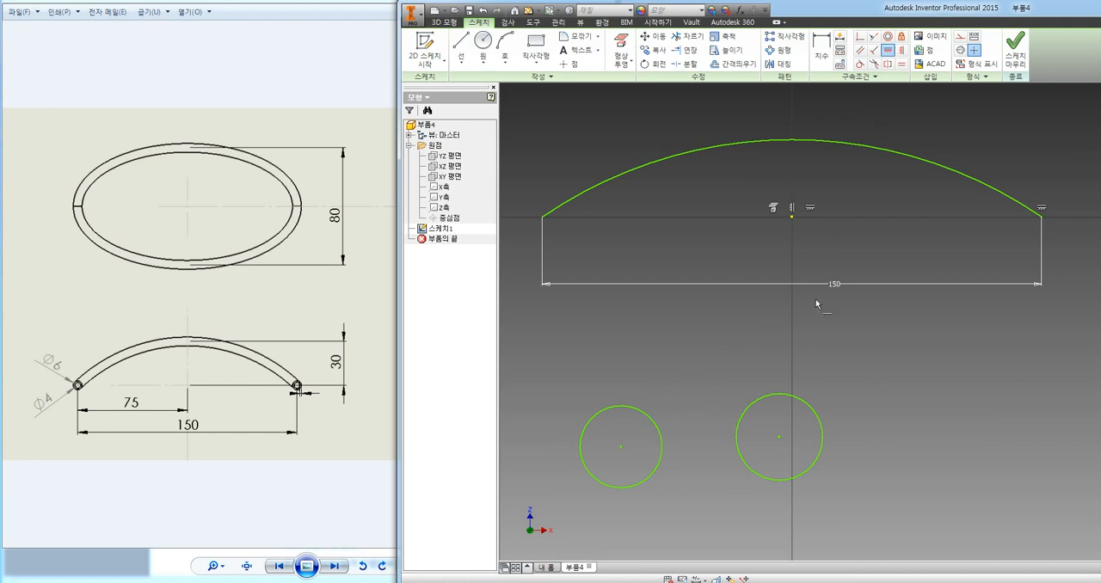
pyautogui.click(778, 437)
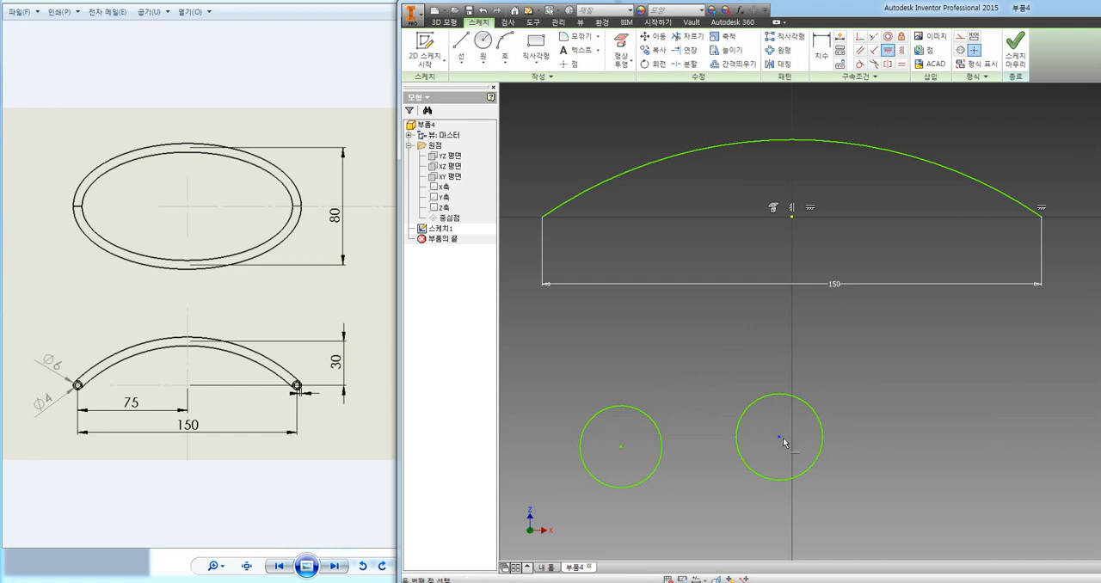
pyautogui.click(620, 446)
pyautogui.press('Escape')
# Try a tangent dimension between the facing edges of the aligned circles, then delete both circles.
pyautogui.press('d')
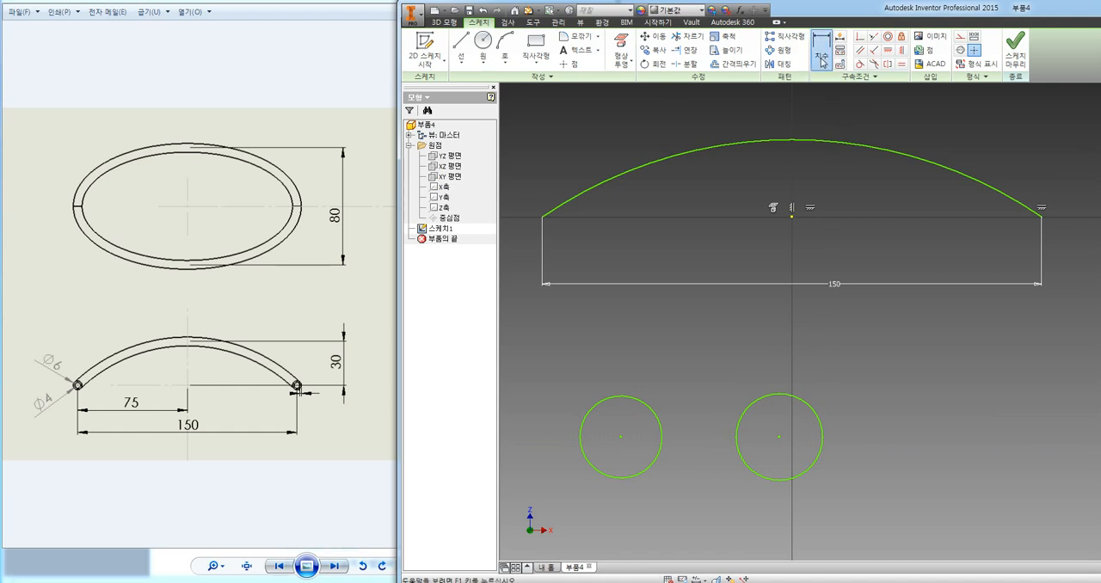
pyautogui.click(664, 437)
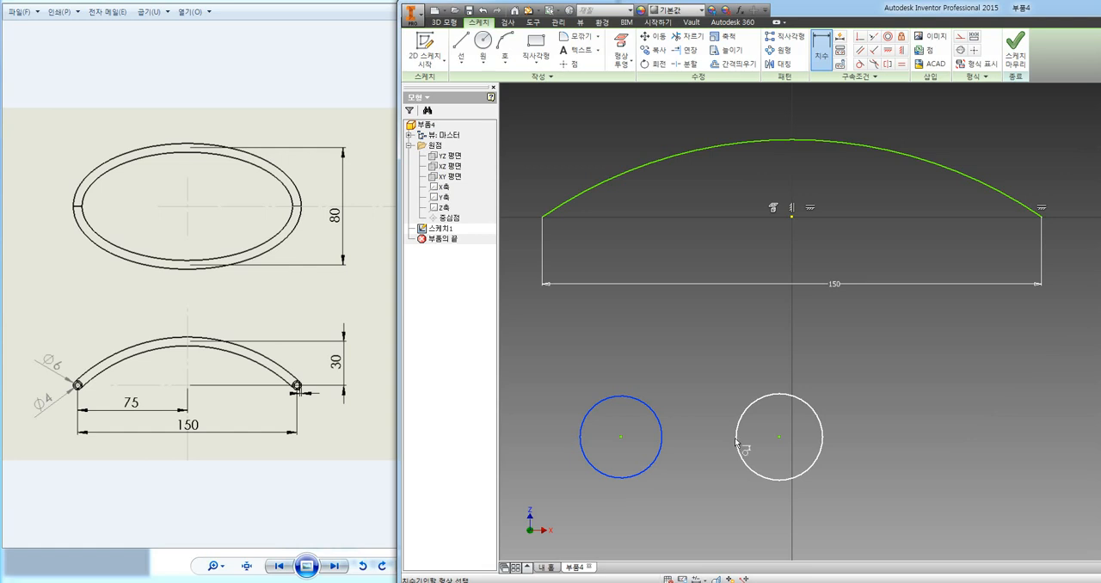
pyautogui.click(736, 442)
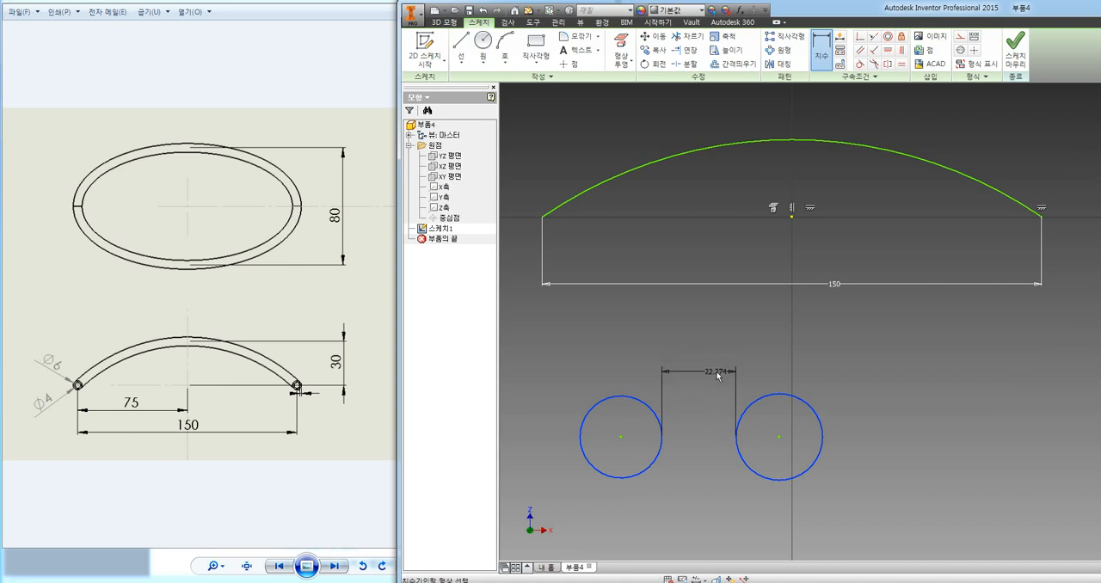
pyautogui.press('Escape')
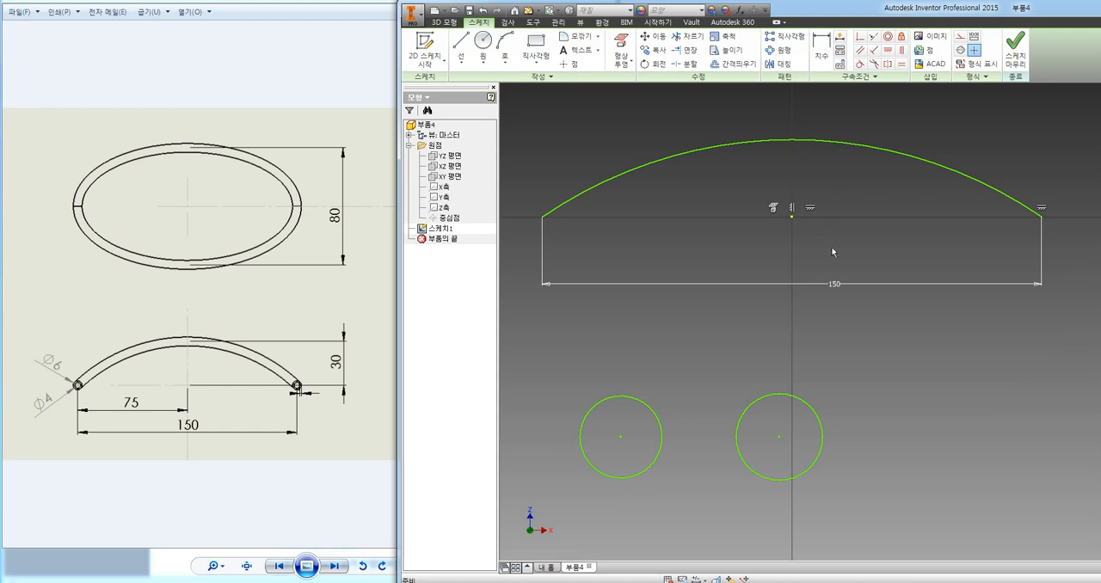
pyautogui.moveTo(823, 399); pyautogui.dragTo(609, 437)
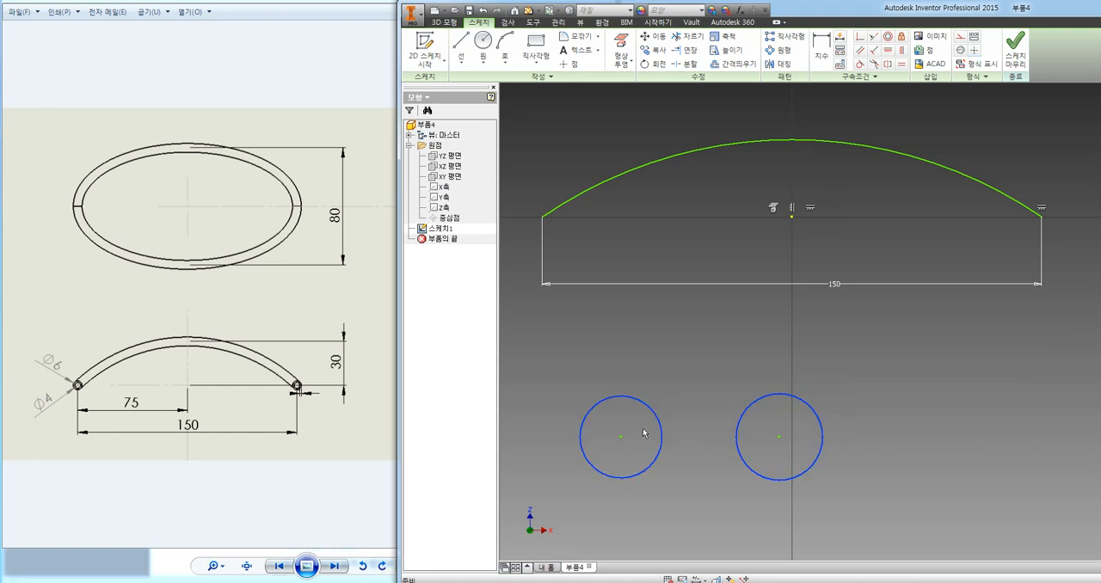
pyautogui.press('Delete')
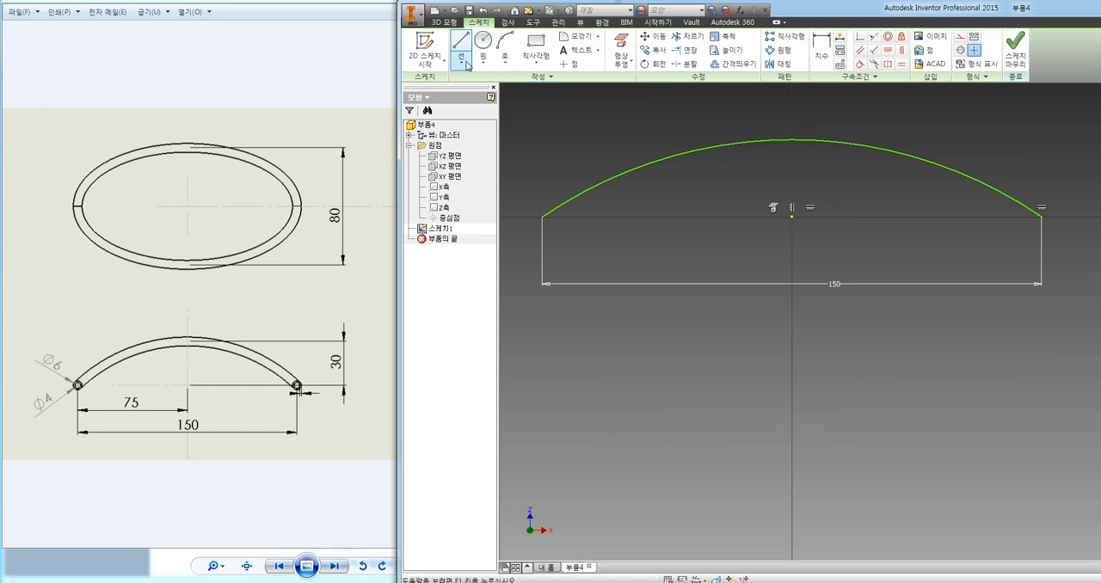
# Draw a vertical line from the origin up past the arc's apex and trim off the part above the arc.
pyautogui.click(466, 62)
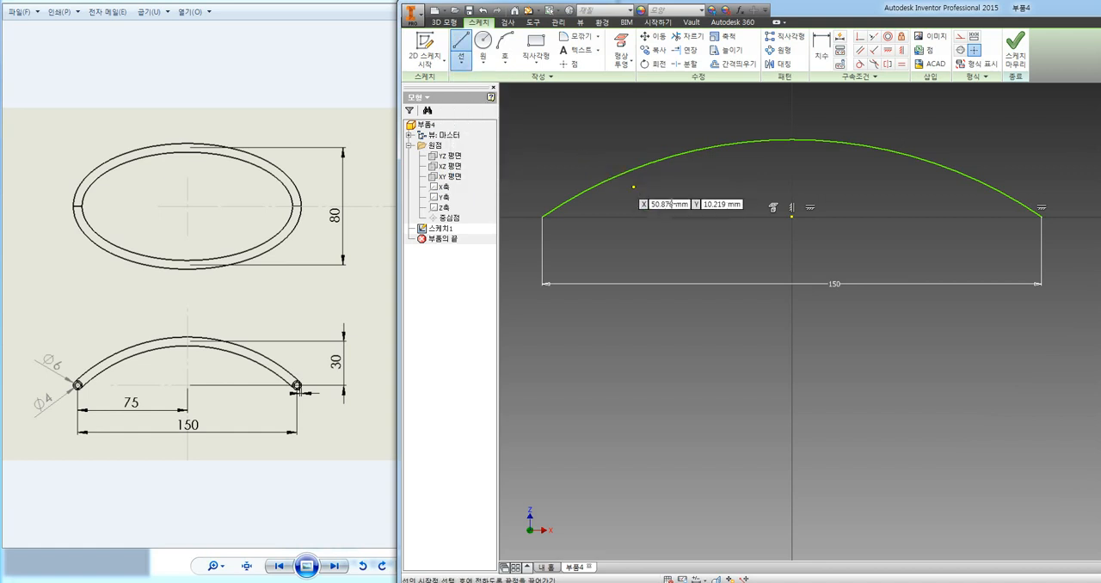
pyautogui.click(791, 215)
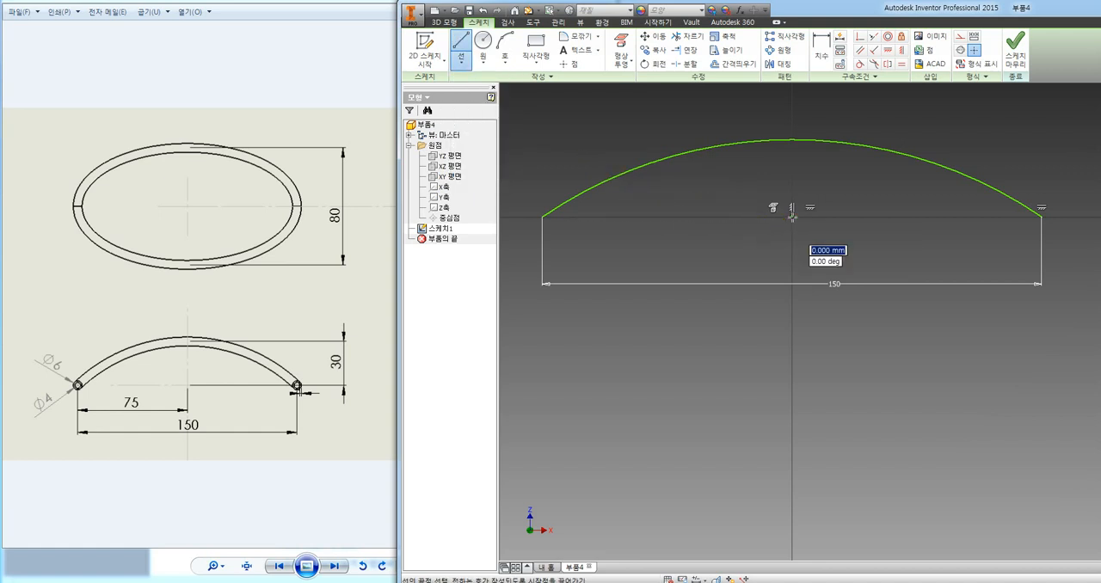
pyautogui.click(791, 140)
pyautogui.press('Escape')
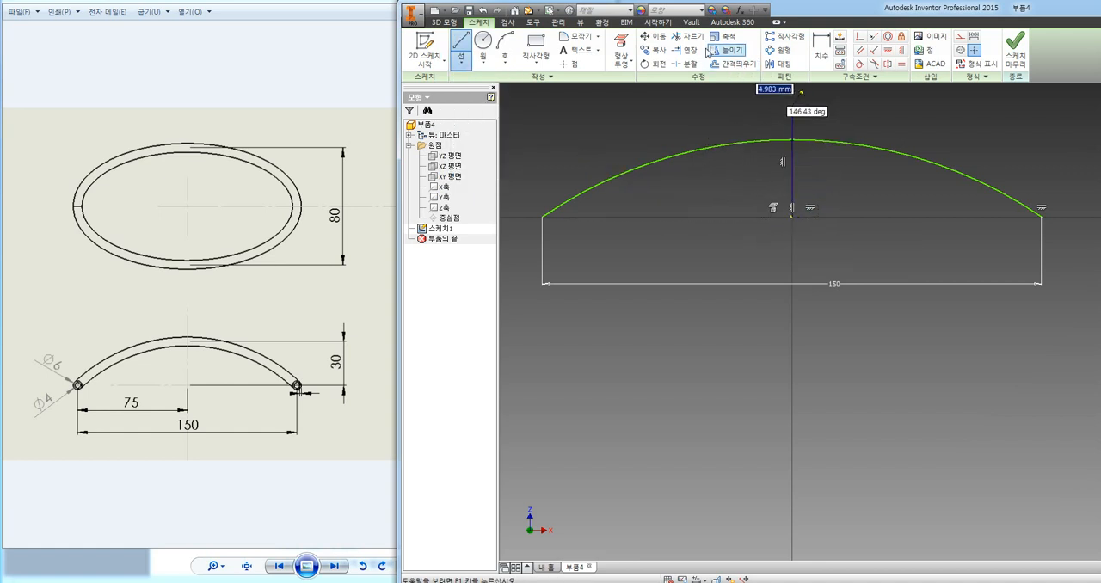
pyautogui.press('x')
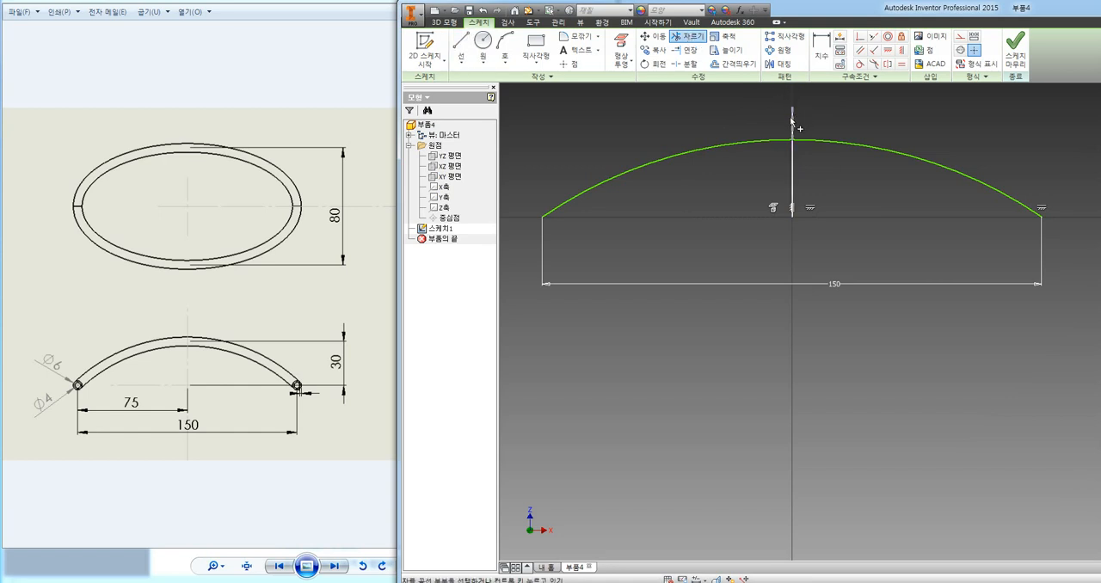
pyautogui.click(792, 122)
pyautogui.press('Escape')
# Convert the vertical line between the origin and the arc's apex to a construction line.
pyautogui.moveTo(845, 169); pyautogui.dragTo(852, 261, button='middle')
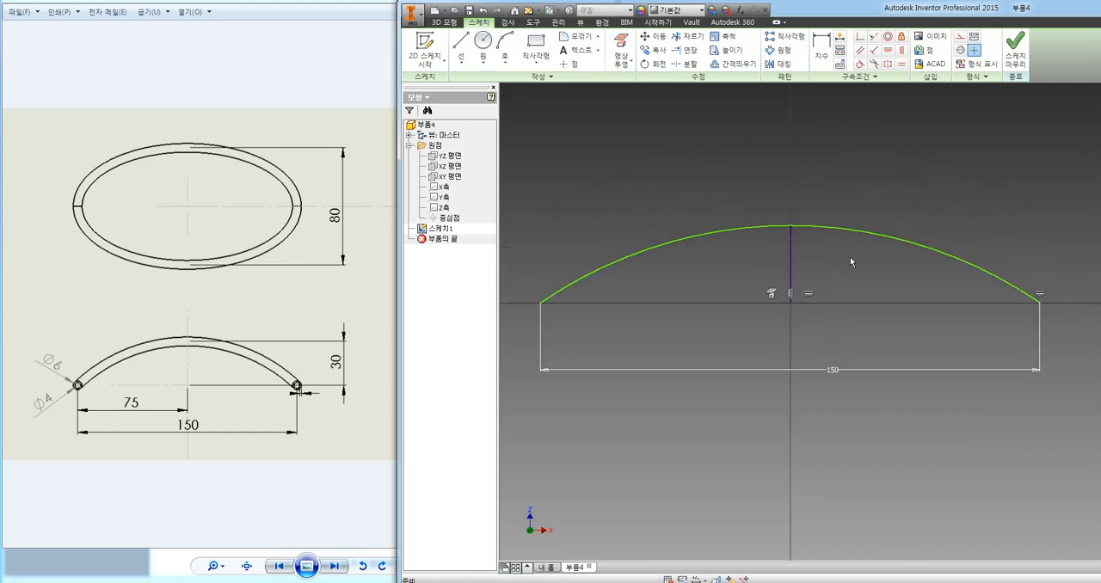
pyautogui.click(792, 265)
pyautogui.rightClick(793, 265)
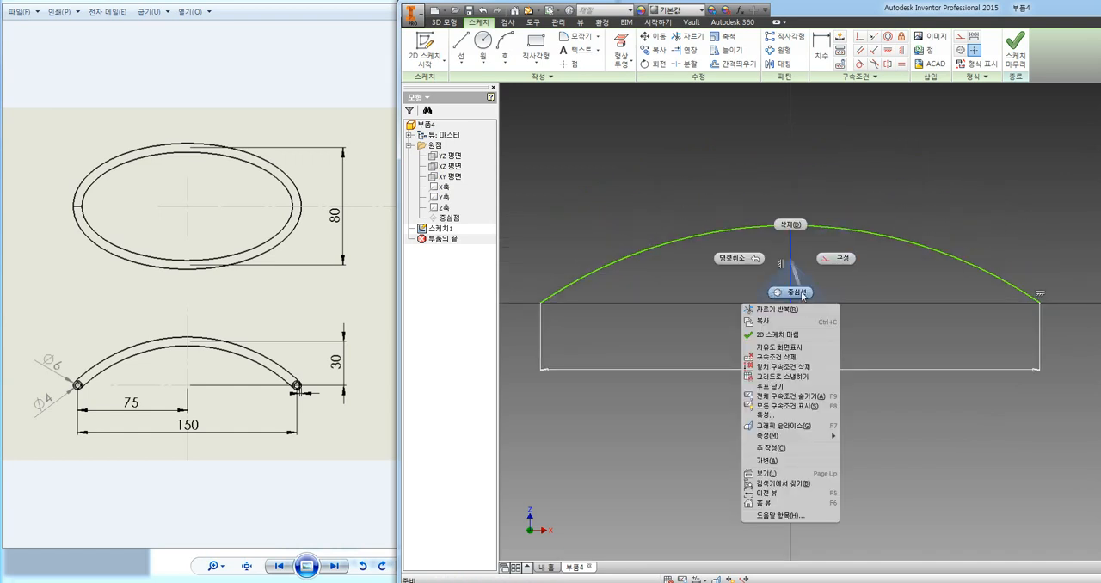
pyautogui.click(839, 263)
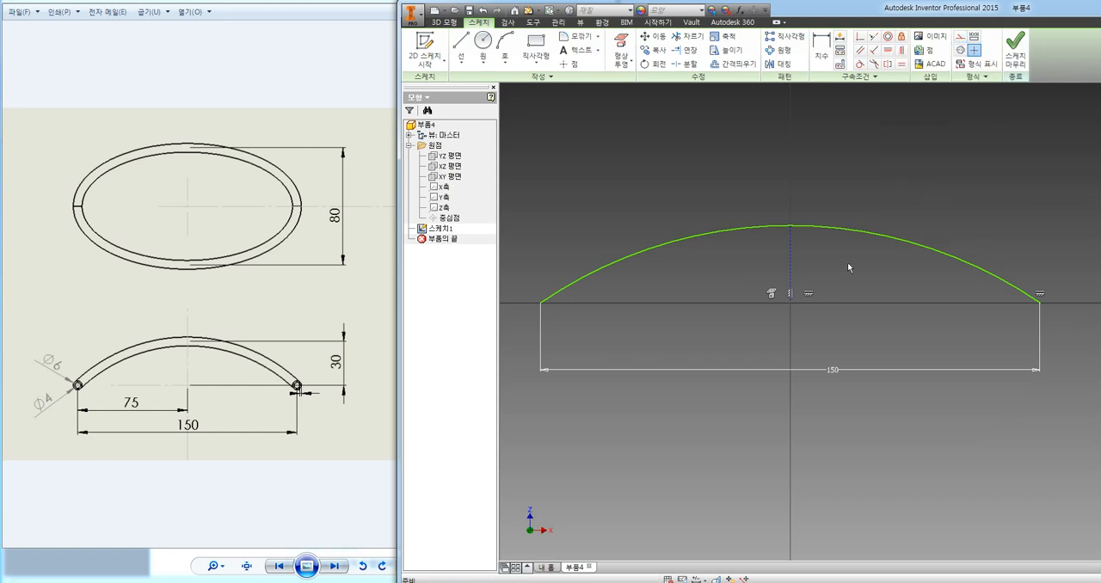
pyautogui.click(792, 263)
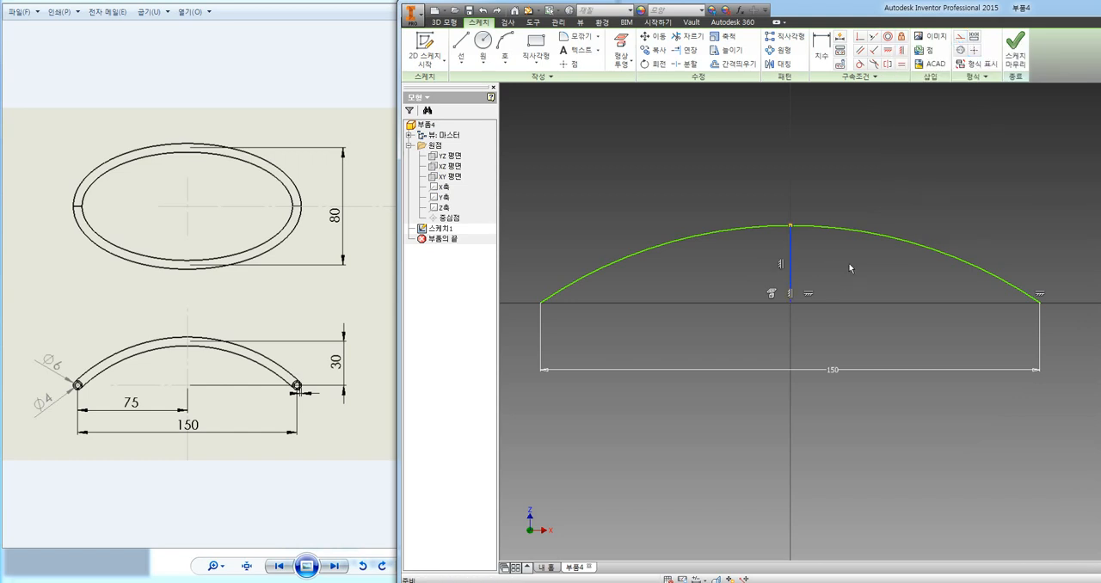
pyautogui.click(961, 37)
pyautogui.click(867, 266)
# Dimension the vertical construction line to 30 mm and finish the arc sketch.
pyautogui.click(822, 47)
pyautogui.click(791, 258)
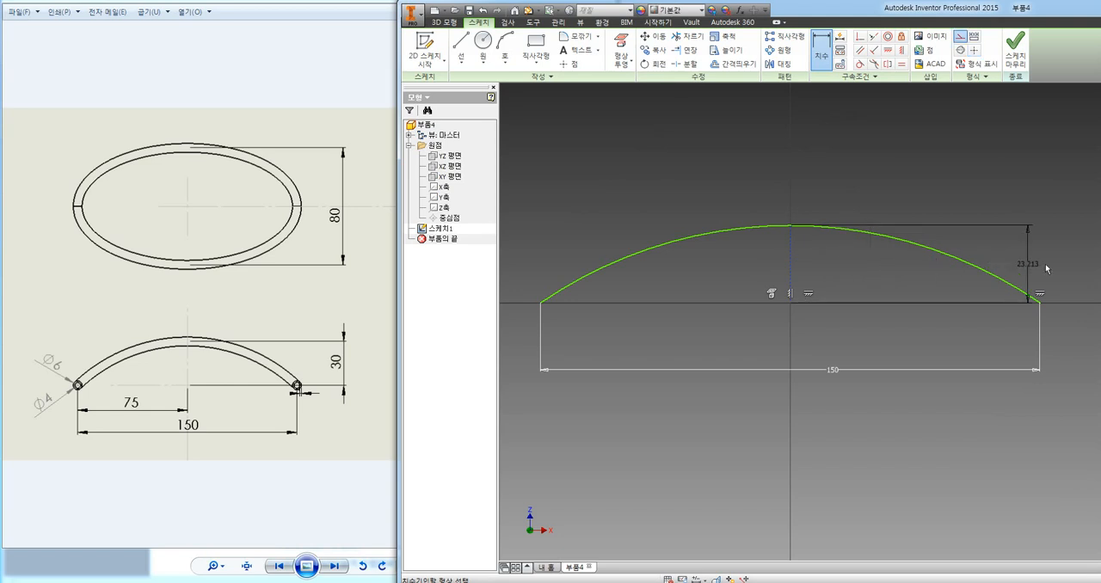
pyautogui.click(1065, 268)
pyautogui.write('30')
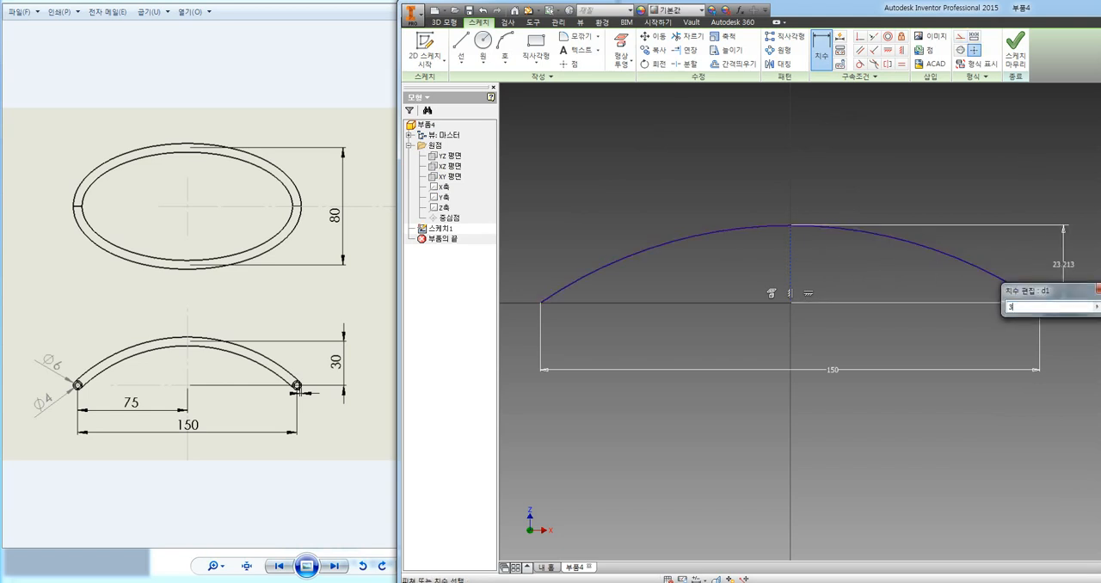
pyautogui.press('Return')
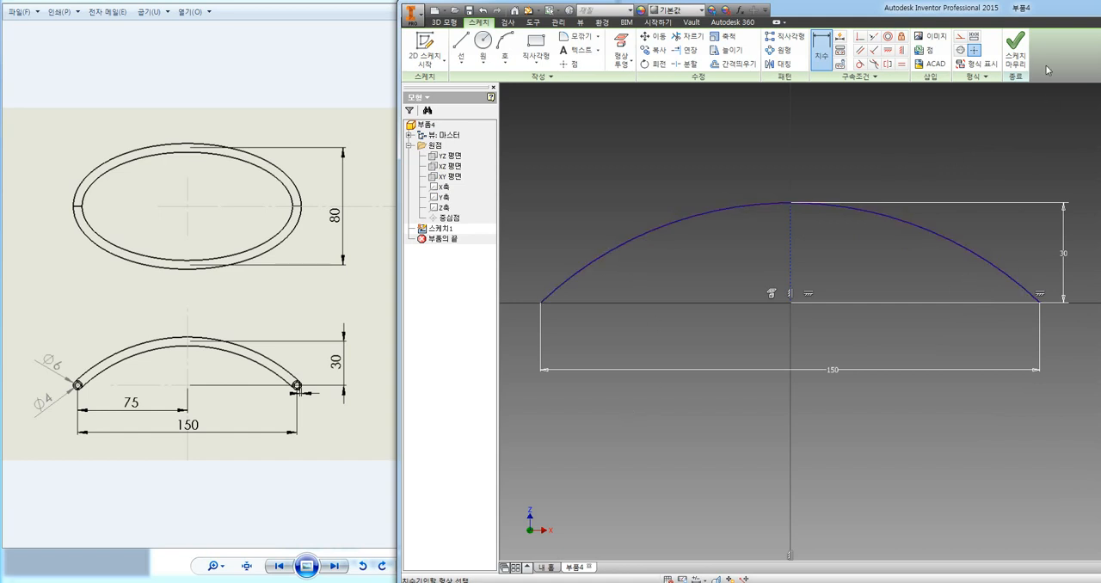
pyautogui.click(1015, 49)
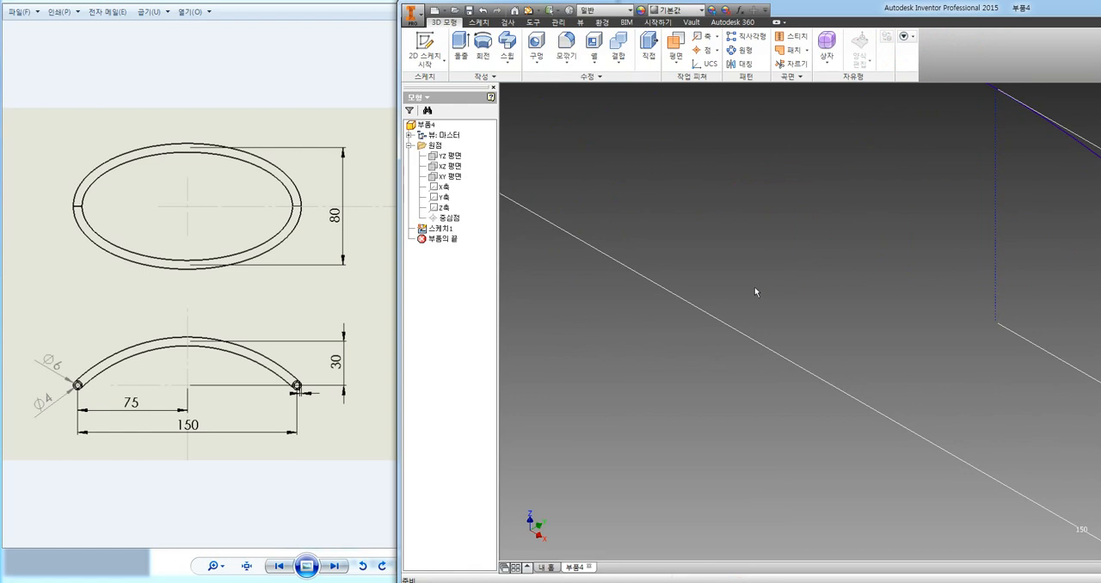
# Extrude the arc as a surface, symmetrically about the sketch plane, with a distance of 300 mm.
pyautogui.scroll(-2, 749, 284)
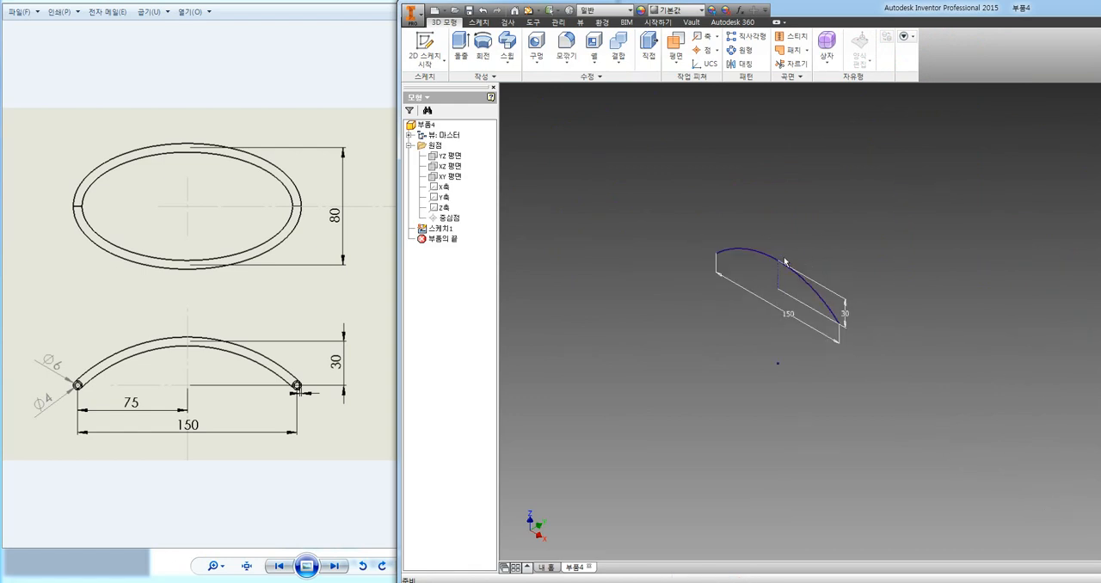
pyautogui.scroll(2, 784, 261)
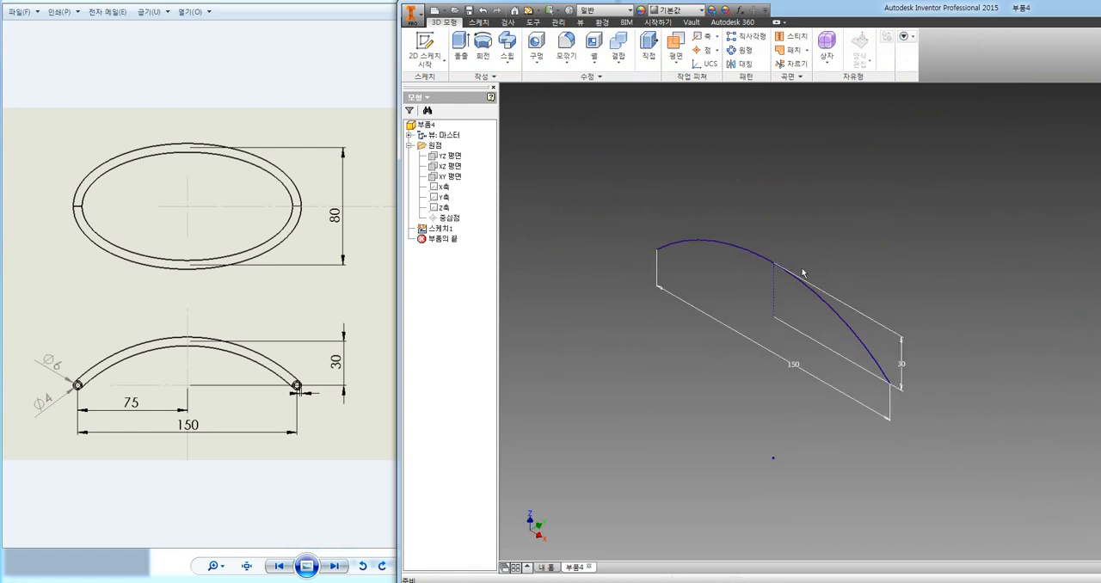
pyautogui.click(461, 47)
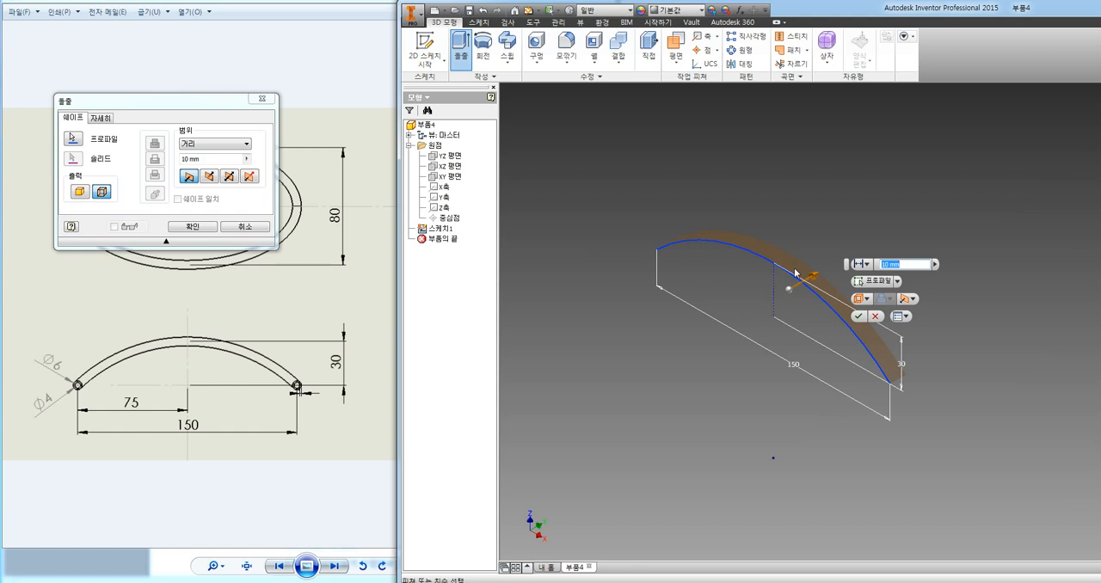
pyautogui.click(228, 176)
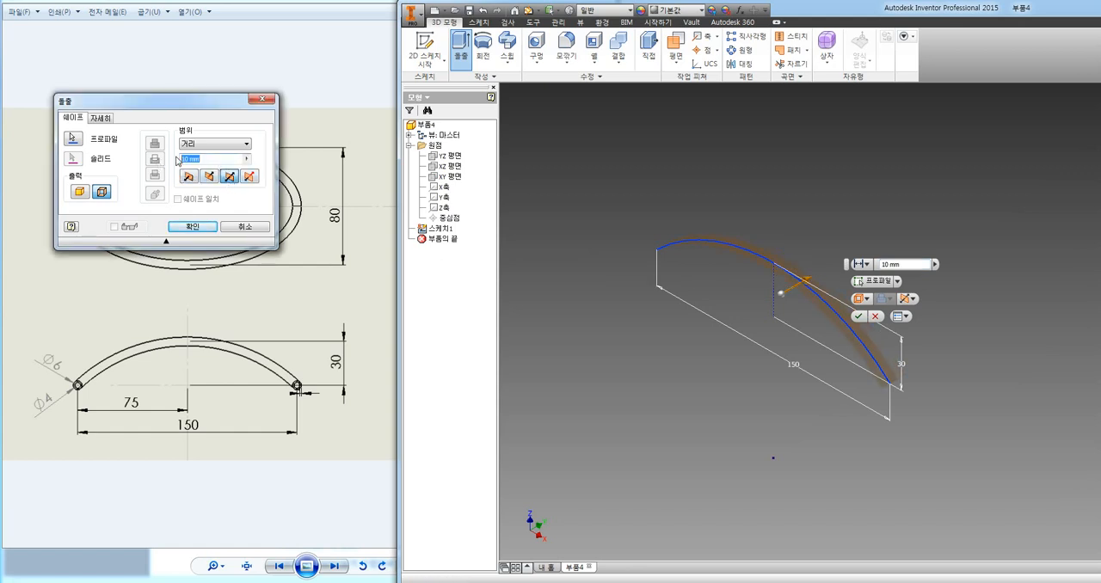
pyautogui.write('300')
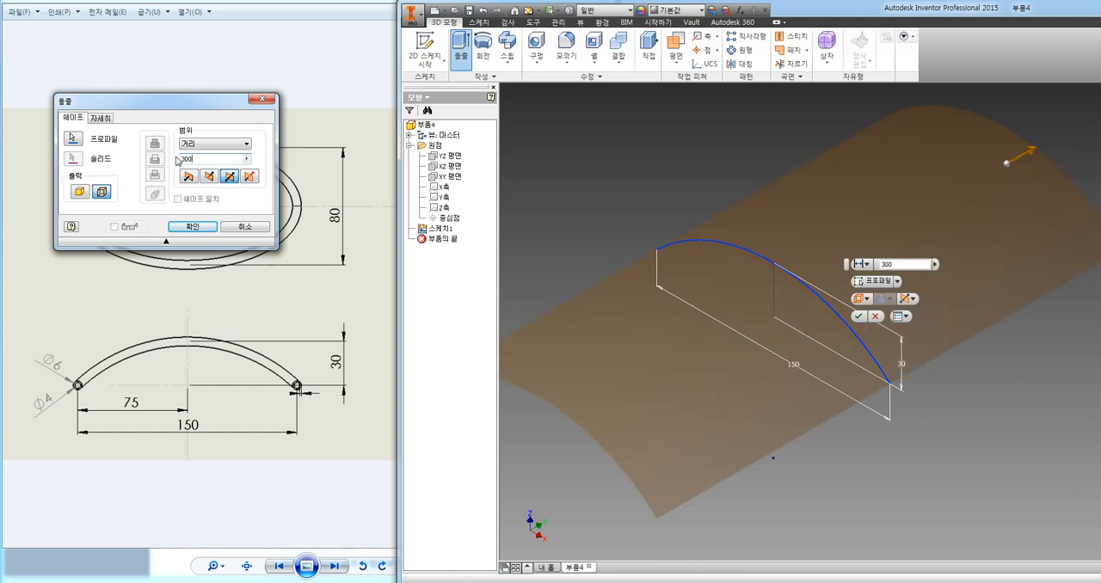
pyautogui.click(192, 227)
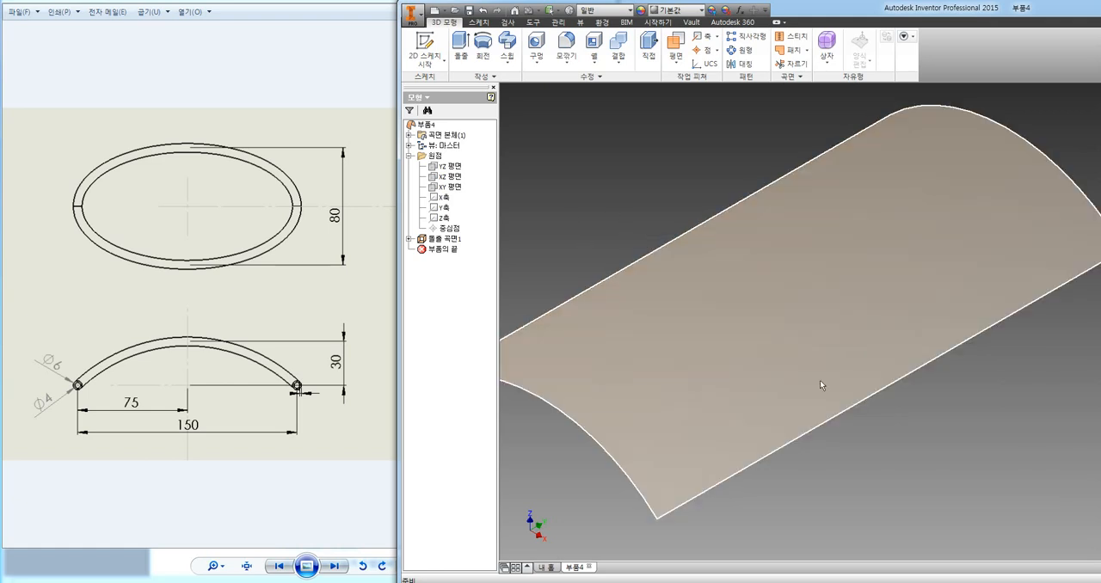
# Start a sketch on the XY plane and draw a horizontal ellipse about 116.5 mm wide, centred on the origin.
pyautogui.keyDown('shift'); pyautogui.moveTo(820, 381); pyautogui.dragTo(888, 444, button='middle'); pyautogui.keyUp('shift')
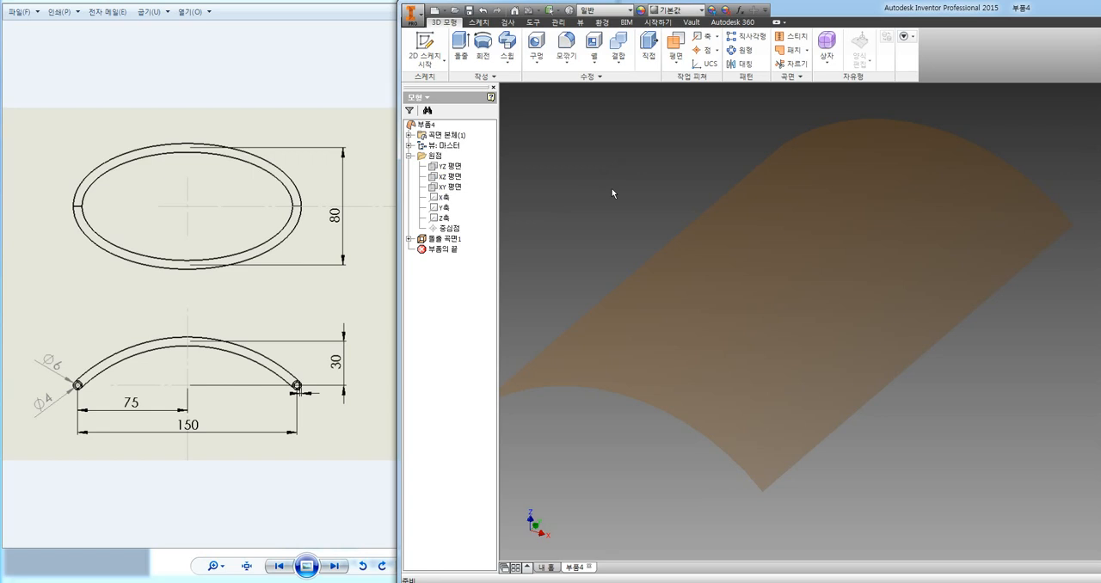
pyautogui.click(451, 187)
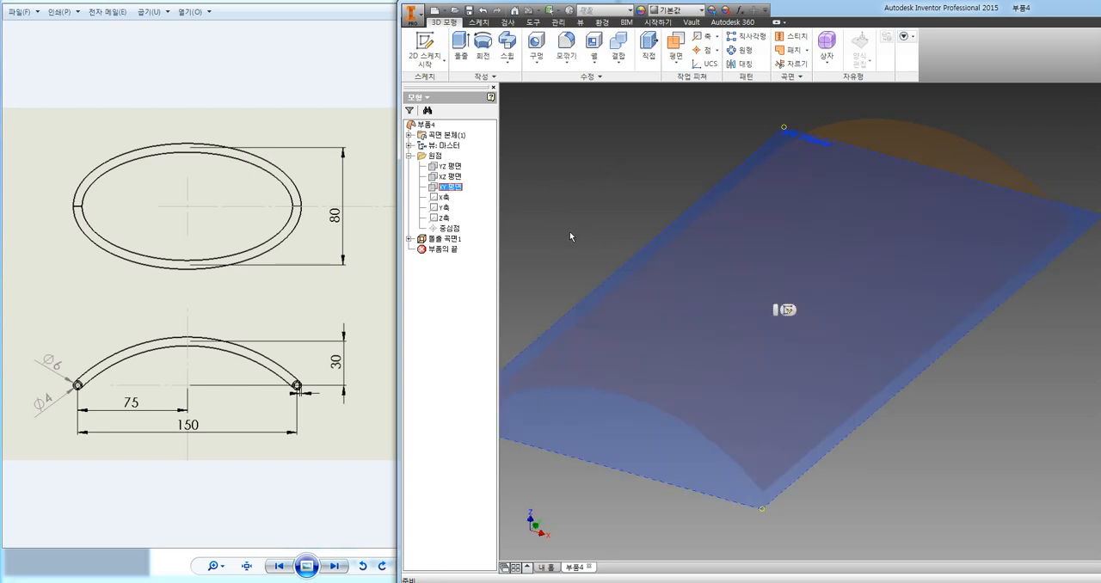
pyautogui.click(788, 310)
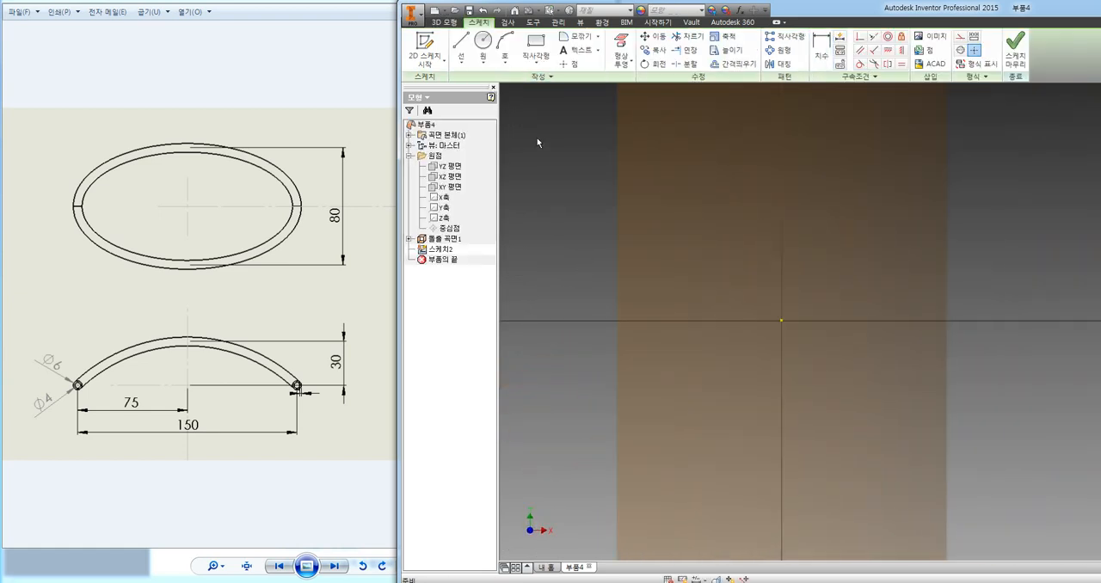
pyautogui.click(483, 59)
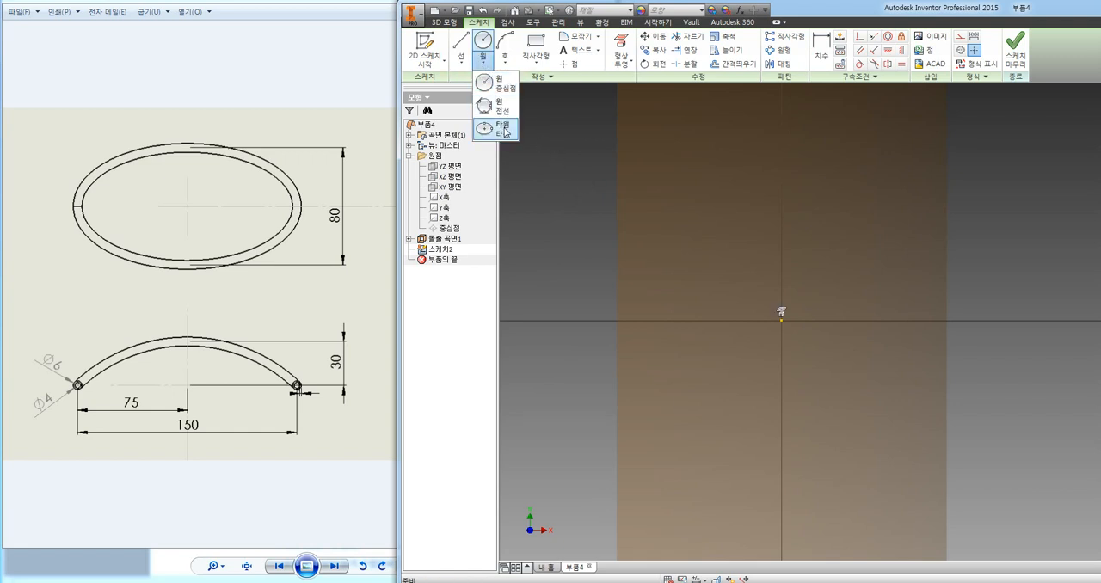
pyautogui.click(501, 129)
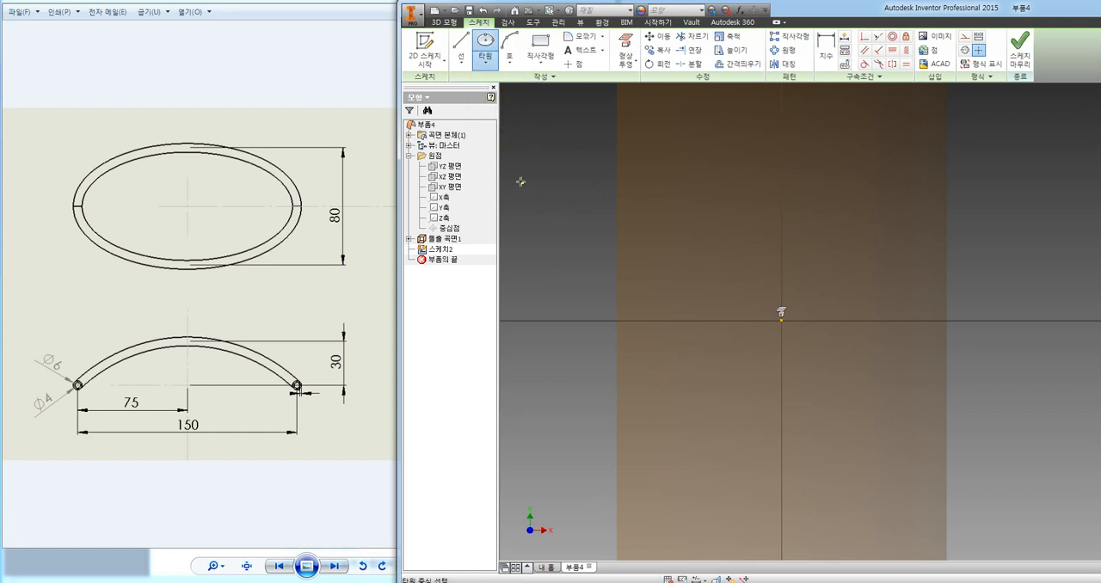
pyautogui.click(783, 318)
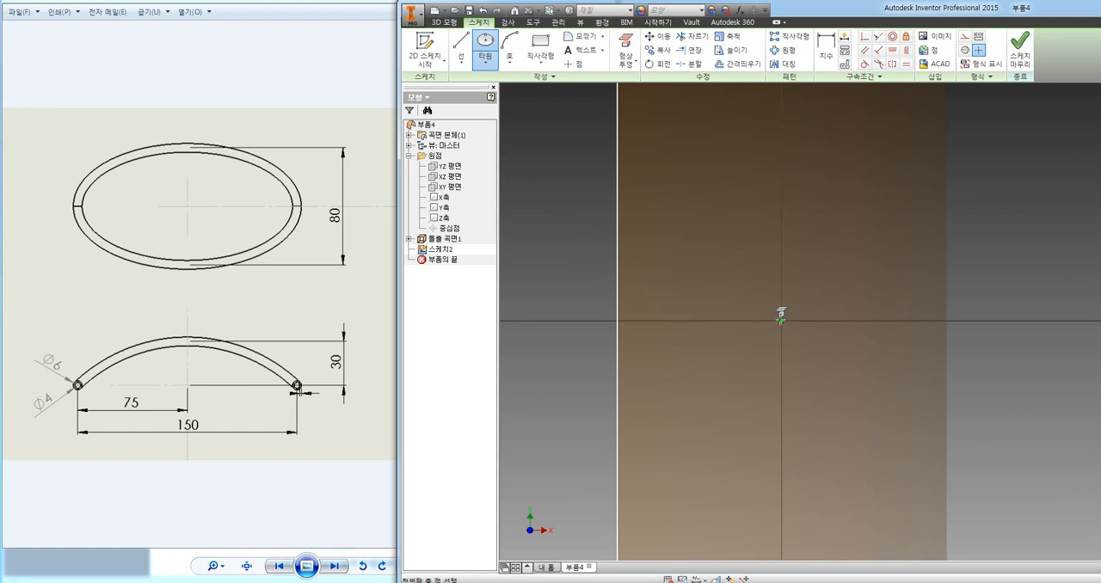
pyautogui.click(910, 321)
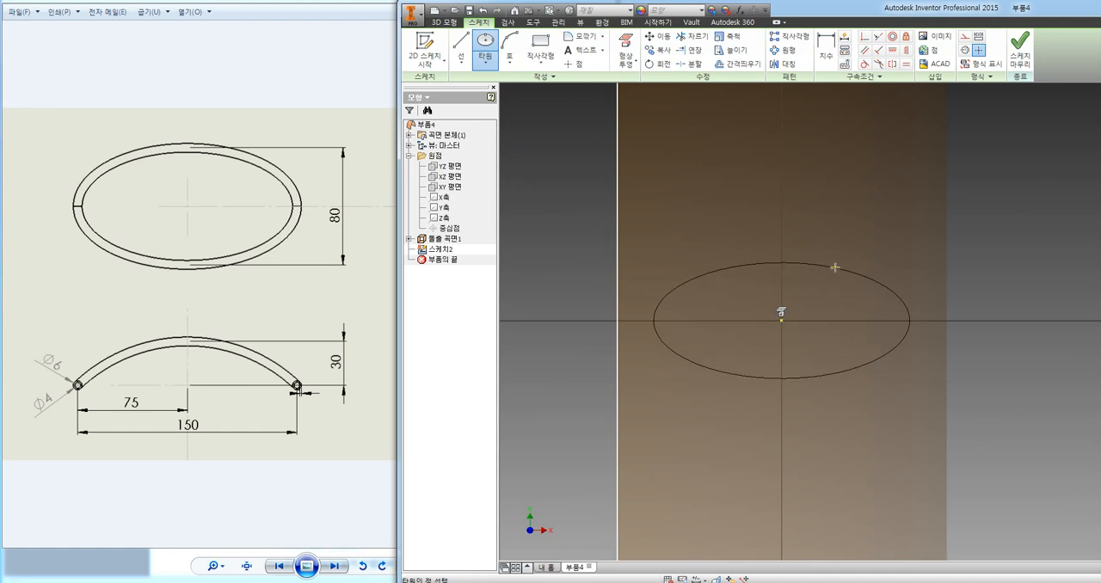
pyautogui.click(836, 266)
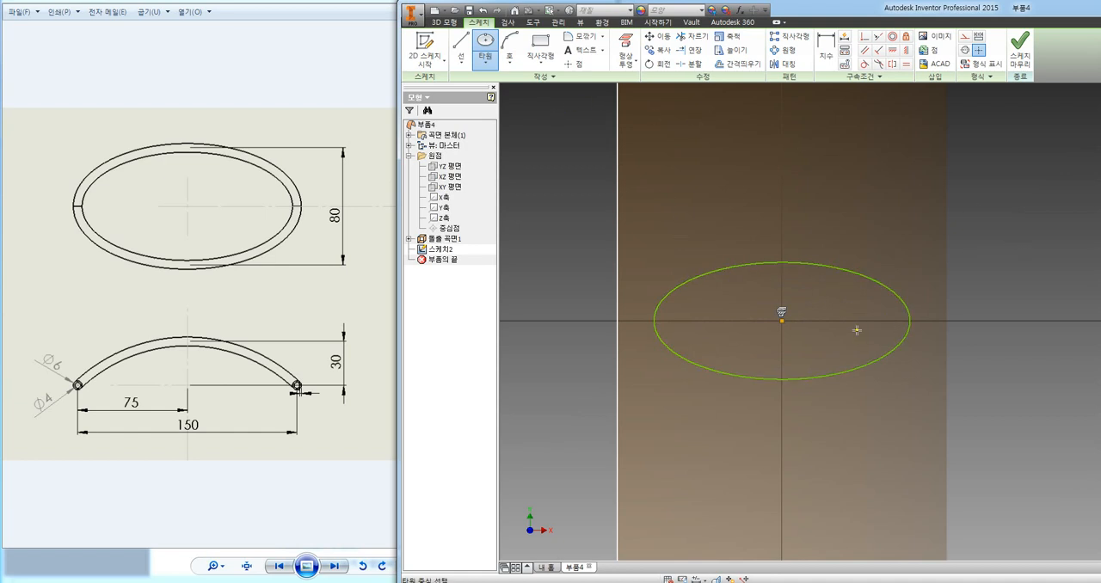
# Draw a horizontal line and a vertical line across the ellipse, joining its opposite axis endpoints.
pyautogui.click(461, 45)
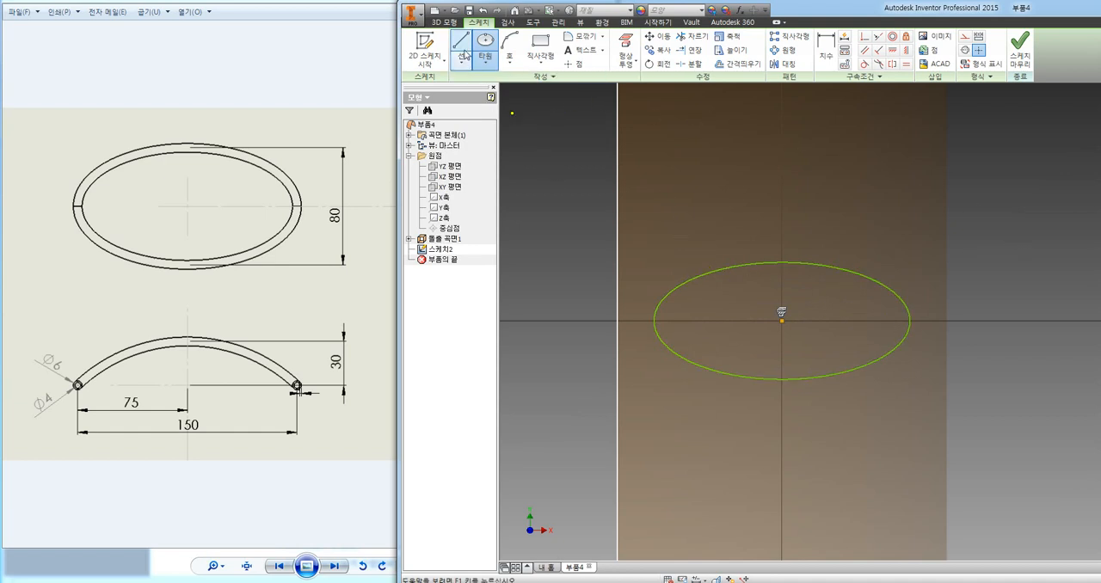
pyautogui.click(653, 319)
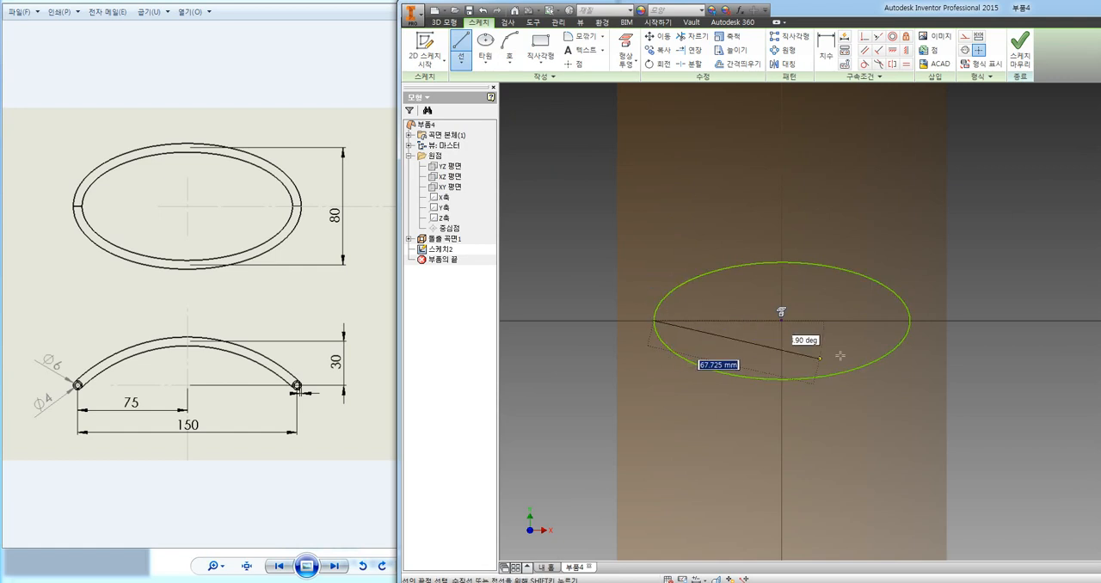
pyautogui.click(908, 322)
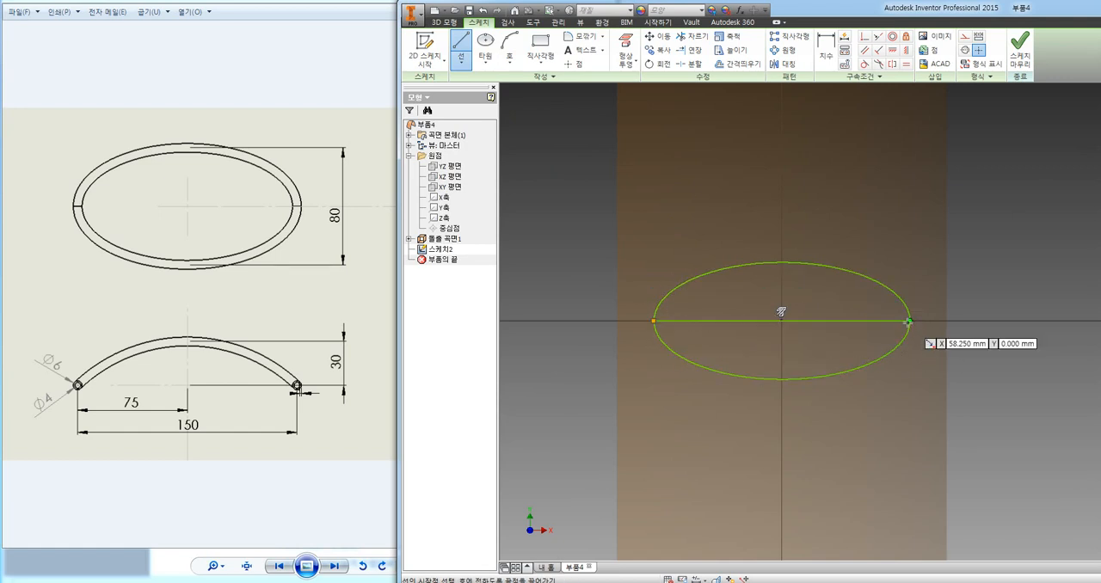
pyautogui.press('Escape')
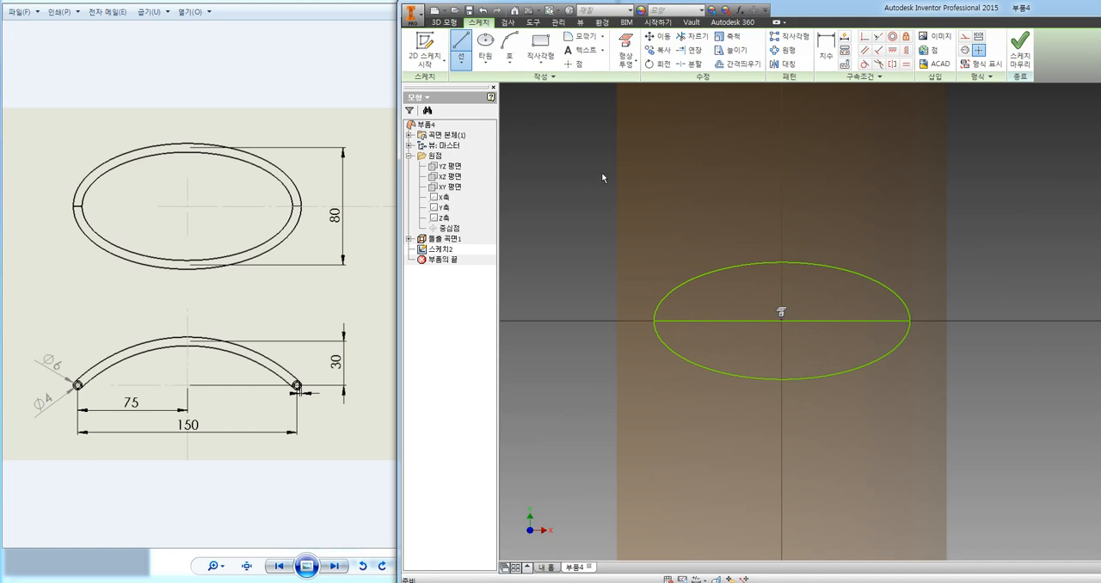
pyautogui.press('l')
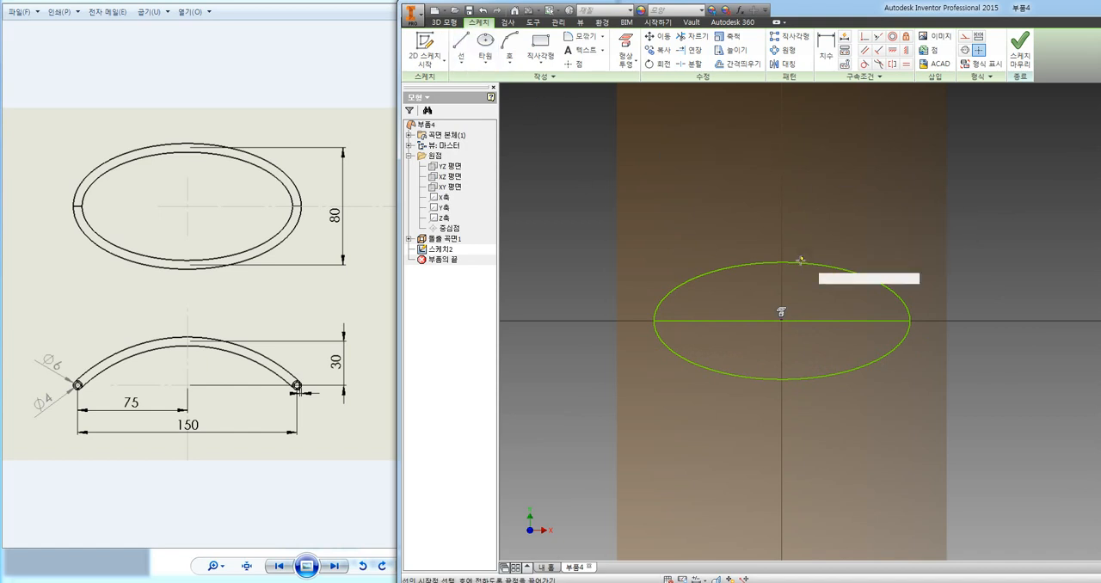
pyautogui.click(782, 262)
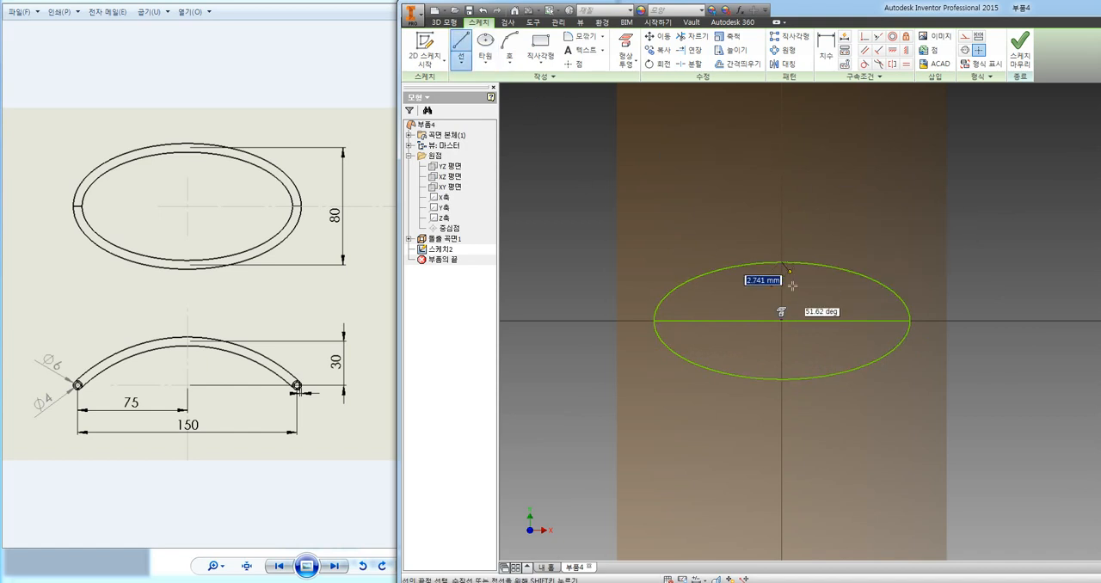
pyautogui.click(782, 379)
pyautogui.press('Escape')
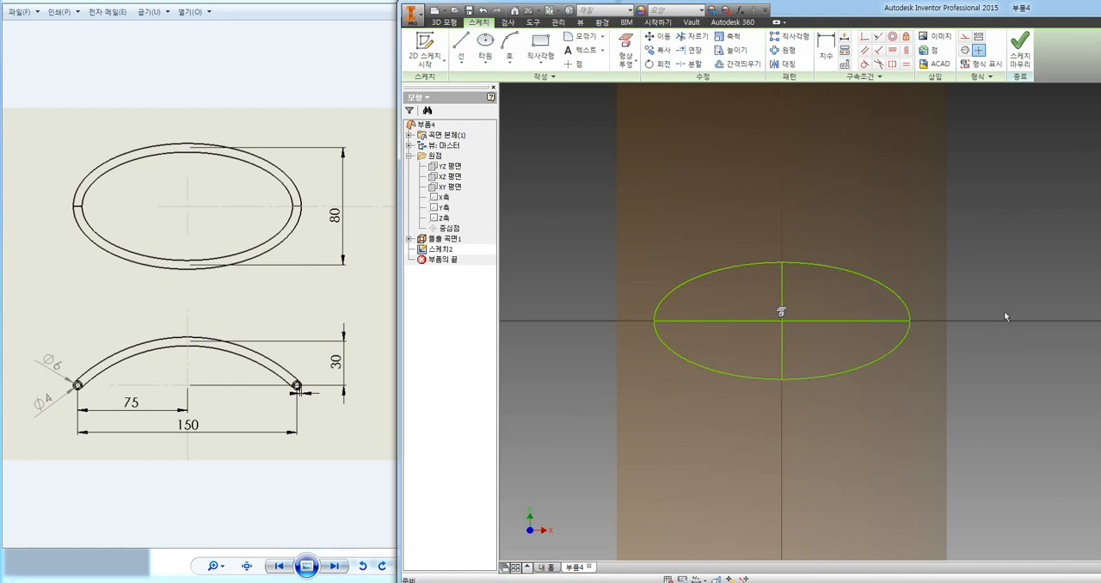
# Dimension the ellipse's horizontal axis line to 150 mm and its vertical axis line to 80 mm.
pyautogui.click(826, 47)
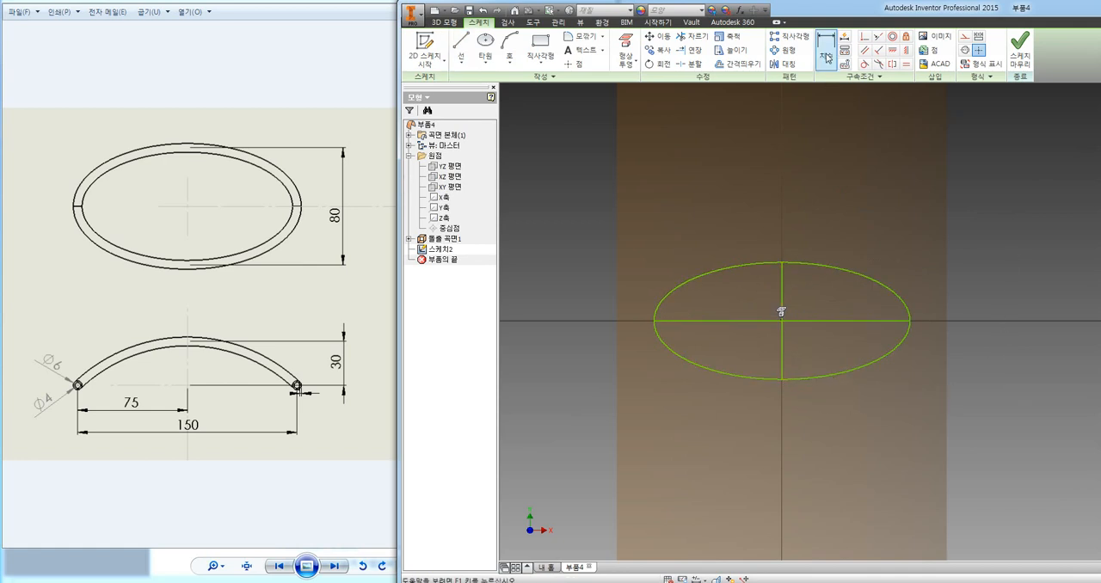
pyautogui.click(855, 322)
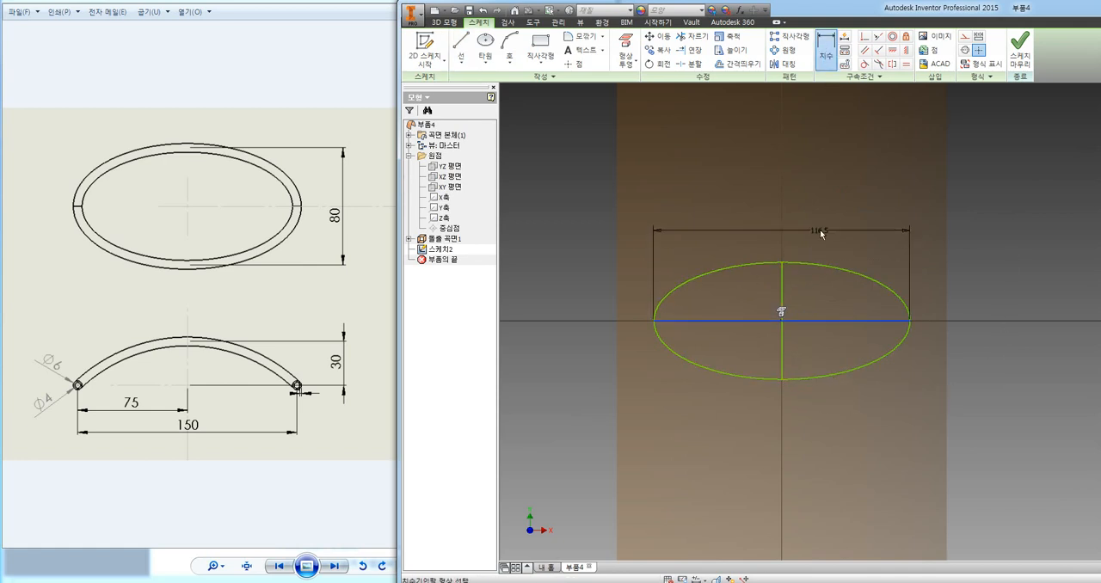
pyautogui.click(820, 231)
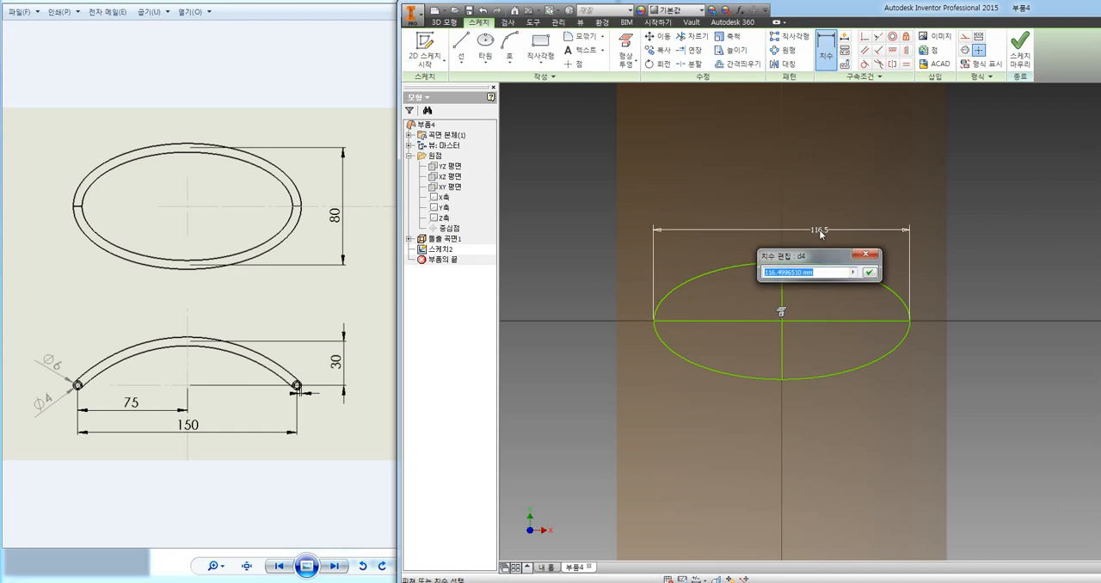
pyautogui.write('150')
pyautogui.press('Return')
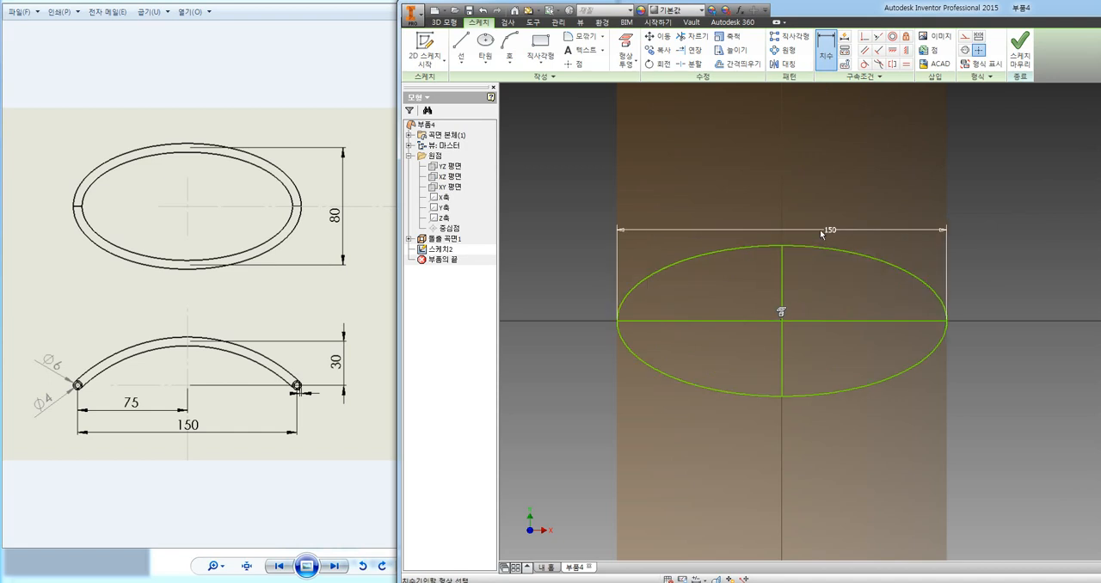
pyautogui.click(781, 277)
pyautogui.click(993, 299)
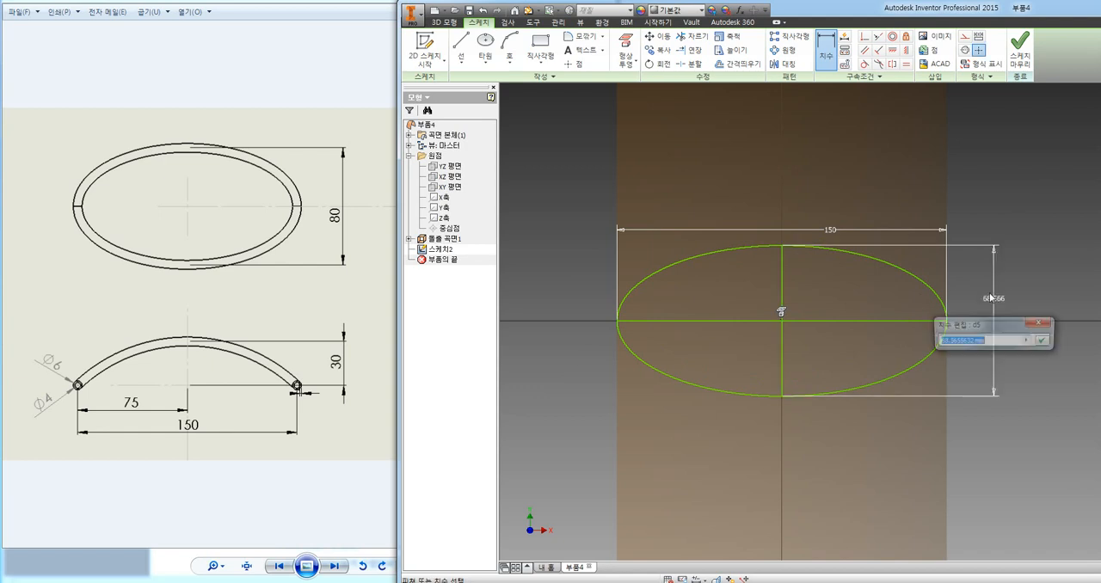
pyautogui.write('80')
pyautogui.press('Return')
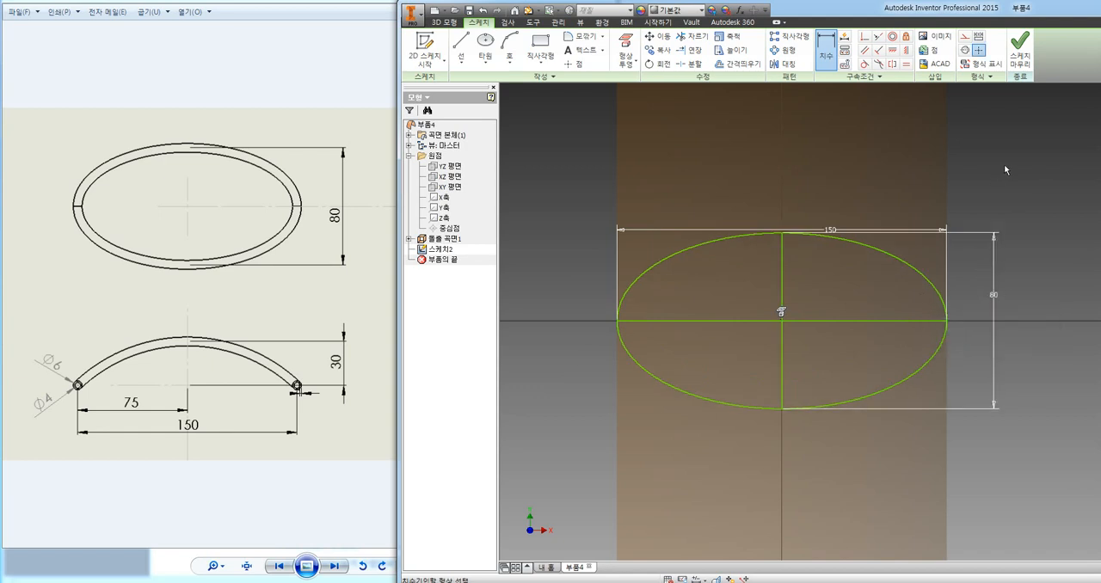
# Move the ellipse's 150 mm dimension farther above it, convert both axis lines to construction geometry and finish the sketch.
pyautogui.press('Escape')
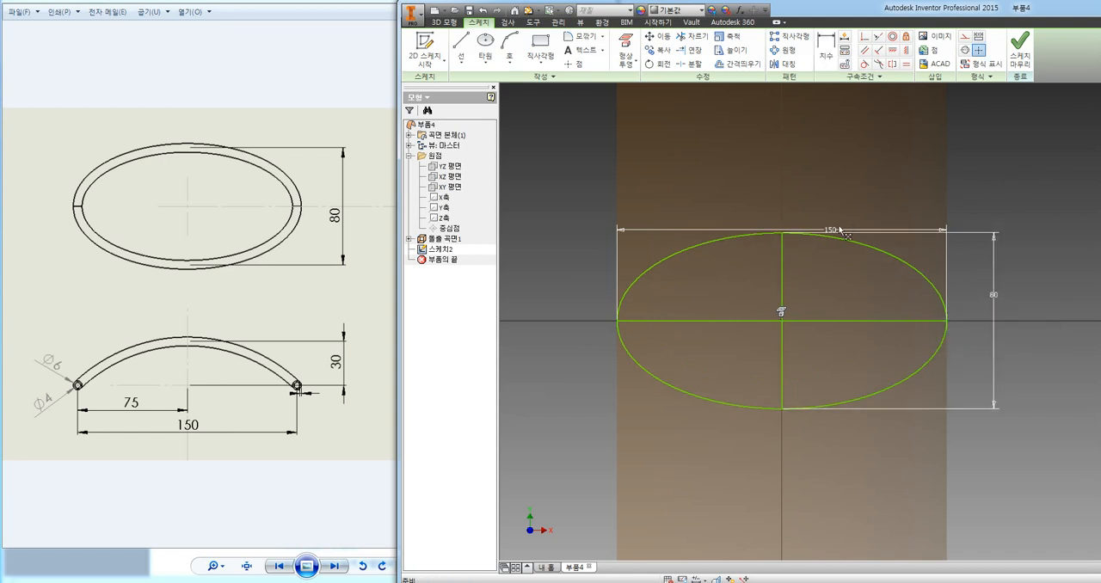
pyautogui.moveTo(840, 230); pyautogui.dragTo(865, 218)
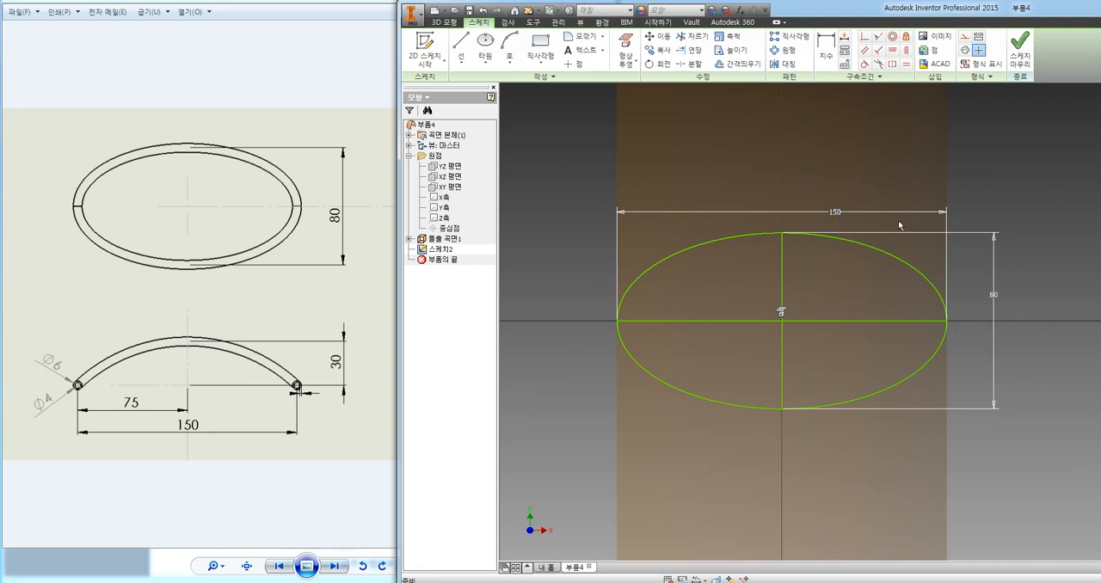
pyautogui.click(785, 270)
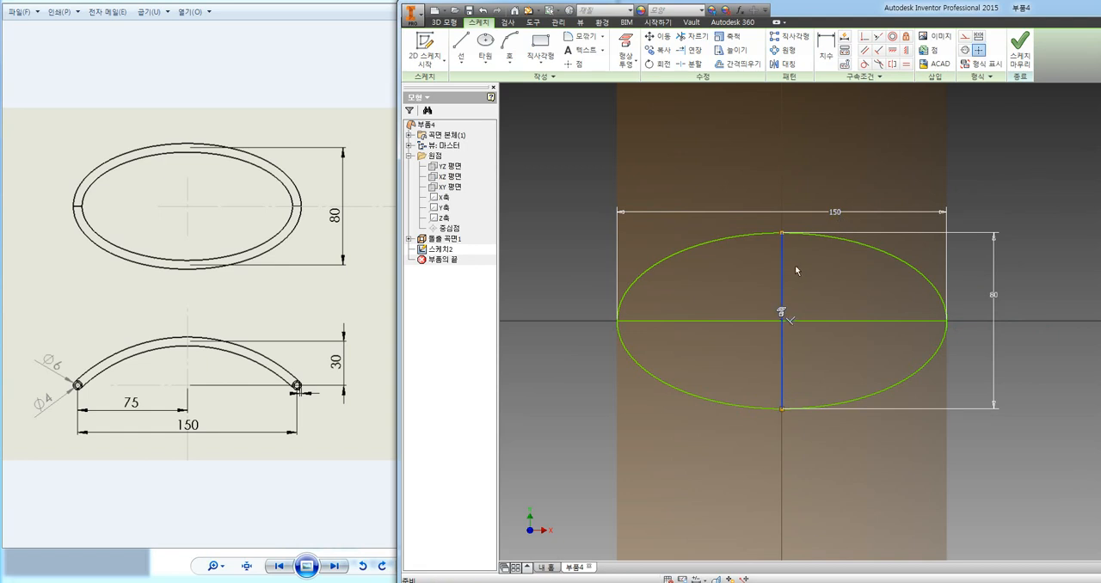
pyautogui.keyDown('ctrl'); pyautogui.click(837, 321); pyautogui.keyUp('ctrl')
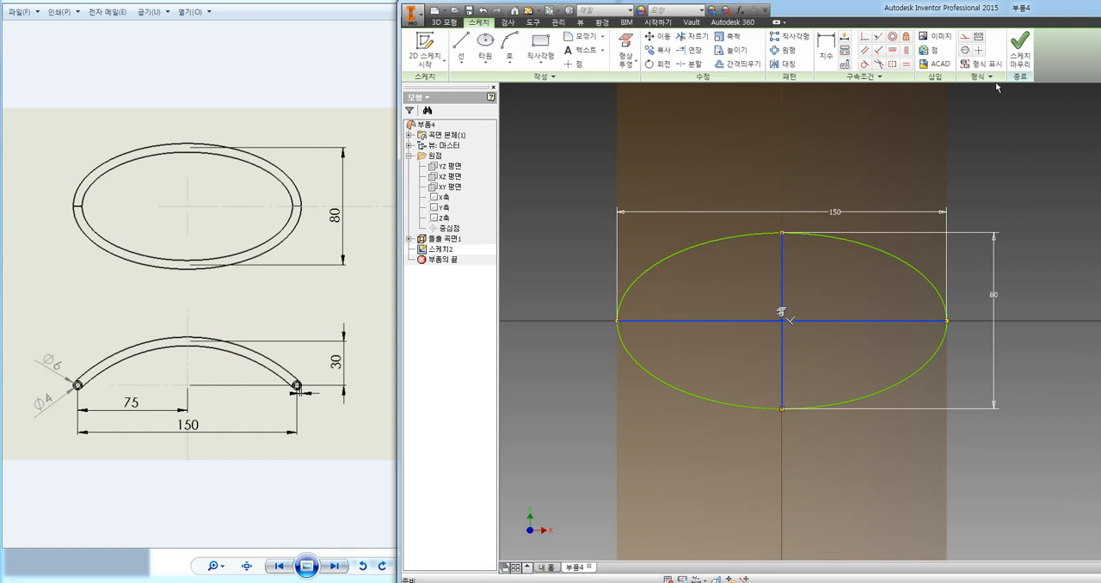
pyautogui.click(965, 40)
pyautogui.press('Escape')
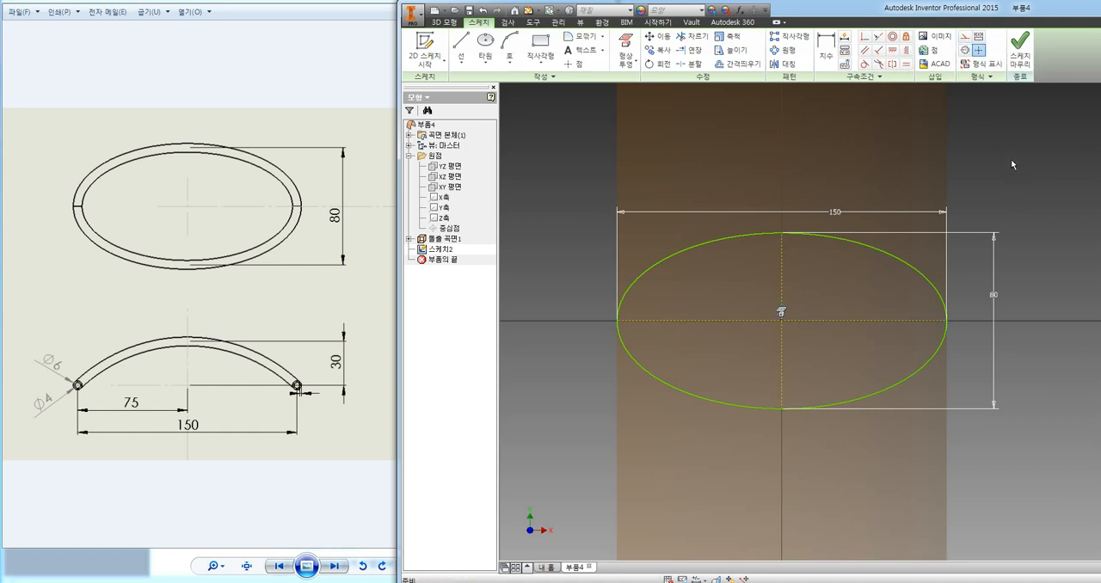
pyautogui.click(1016, 49)
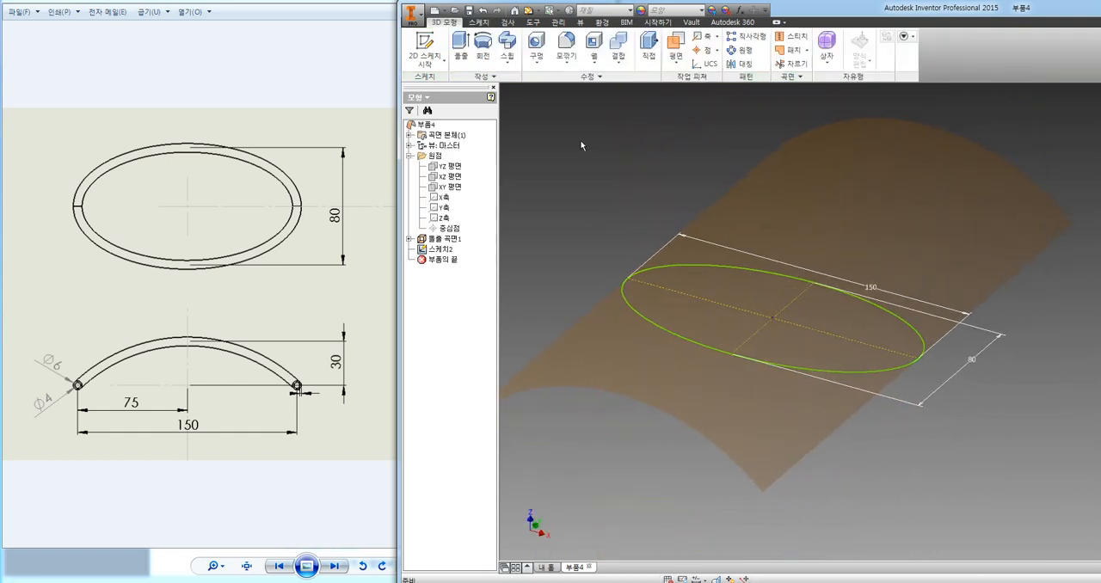
# Extrude the ellipse as a surface in one direction, upward from the sketch plane, with a distance of 300 mm.
pyautogui.click(461, 44)
pyautogui.scroll(-6, 616, 296)
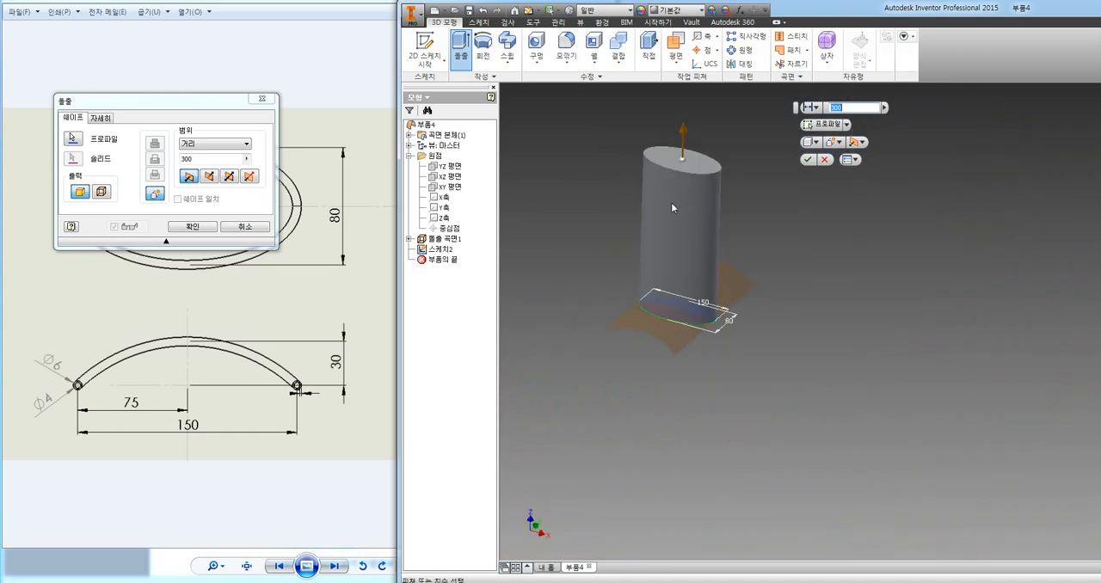
pyautogui.scroll(-3, 671, 205)
pyautogui.scroll(5, 671, 209)
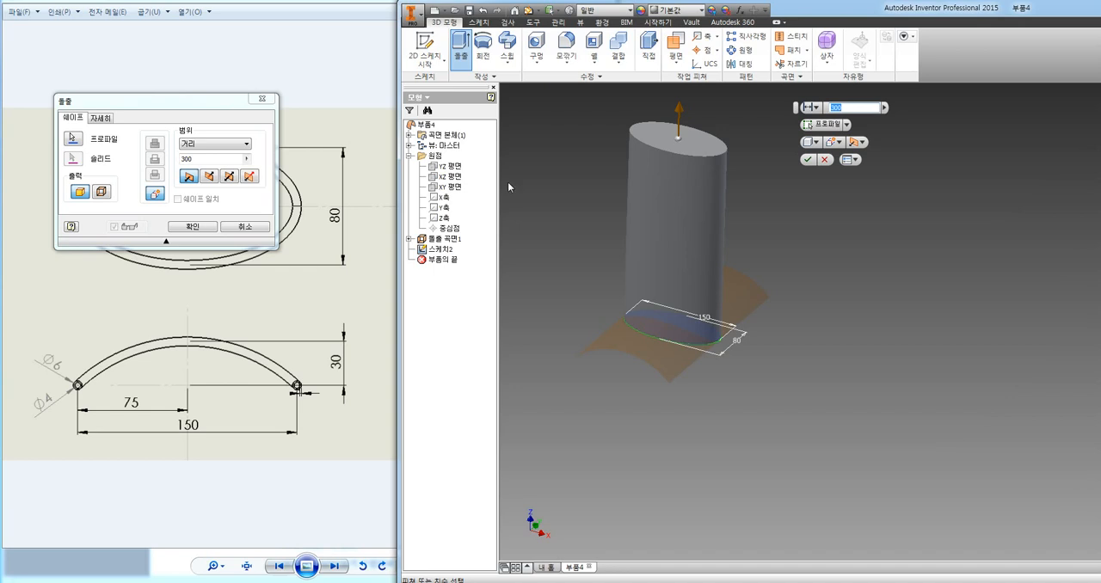
pyautogui.click(101, 192)
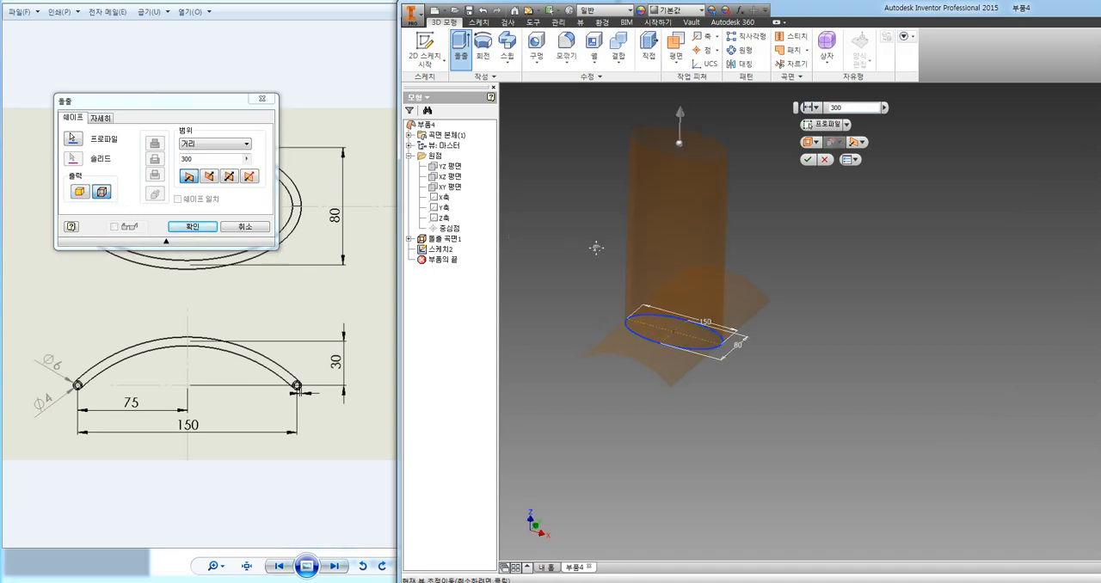
pyautogui.moveTo(593, 246); pyautogui.dragTo(597, 278, button='middle')
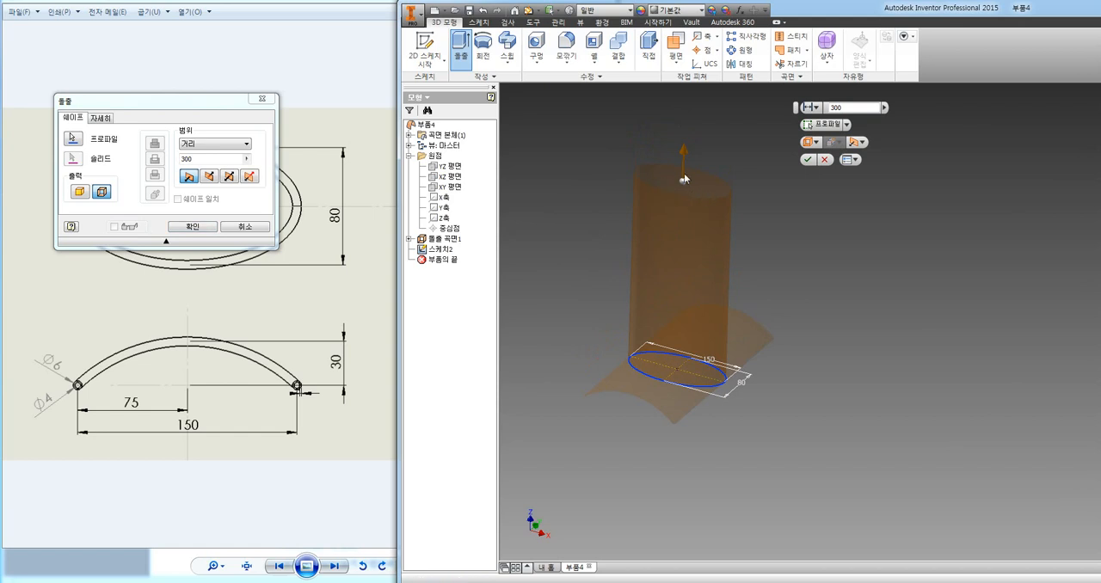
pyautogui.scroll(-3, 706, 306)
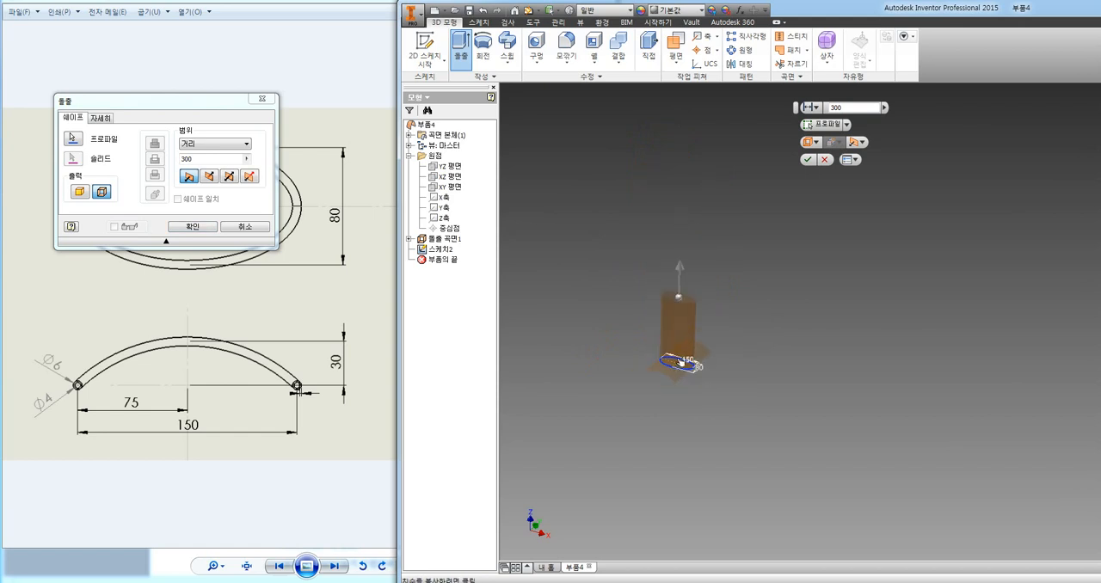
pyautogui.scroll(6, 679, 296)
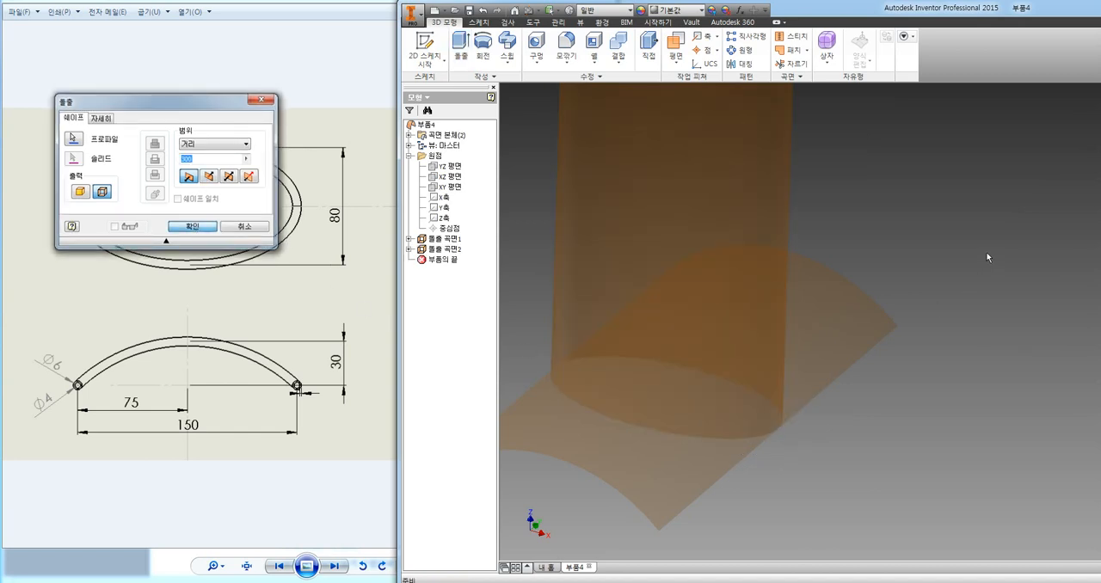
# Create a 3D sketch containing the intersection curve of the elliptical surface and the arched surface, and finish the sketch.
pyautogui.scroll(5, 922, 290)
pyautogui.moveTo(906, 258); pyautogui.dragTo(913, 286, button='middle')
pyautogui.scroll(3, 807, 325)
pyautogui.scroll(-5, 807, 324)
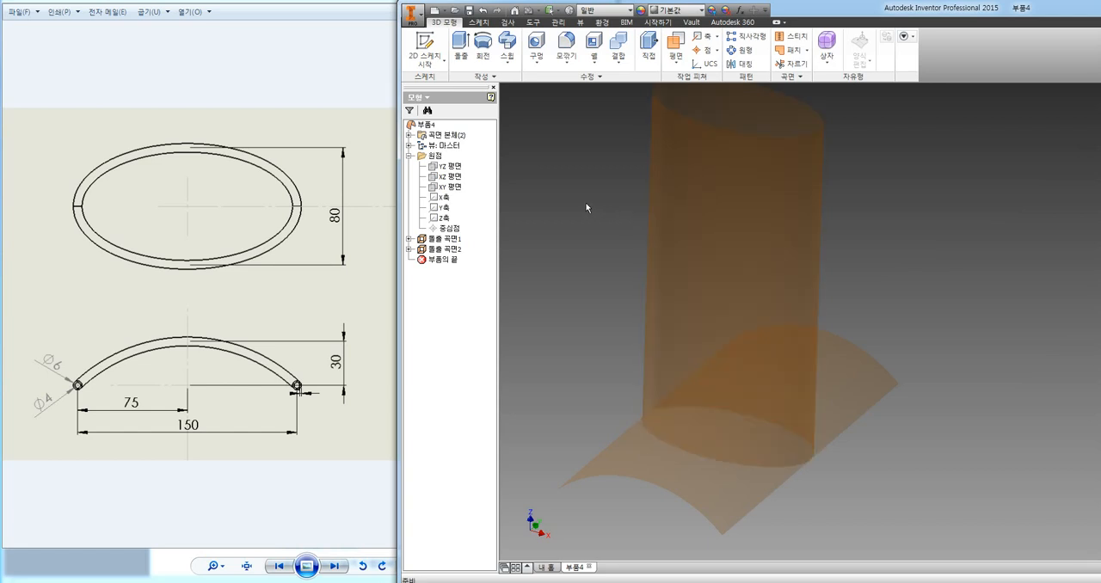
pyautogui.click(428, 64)
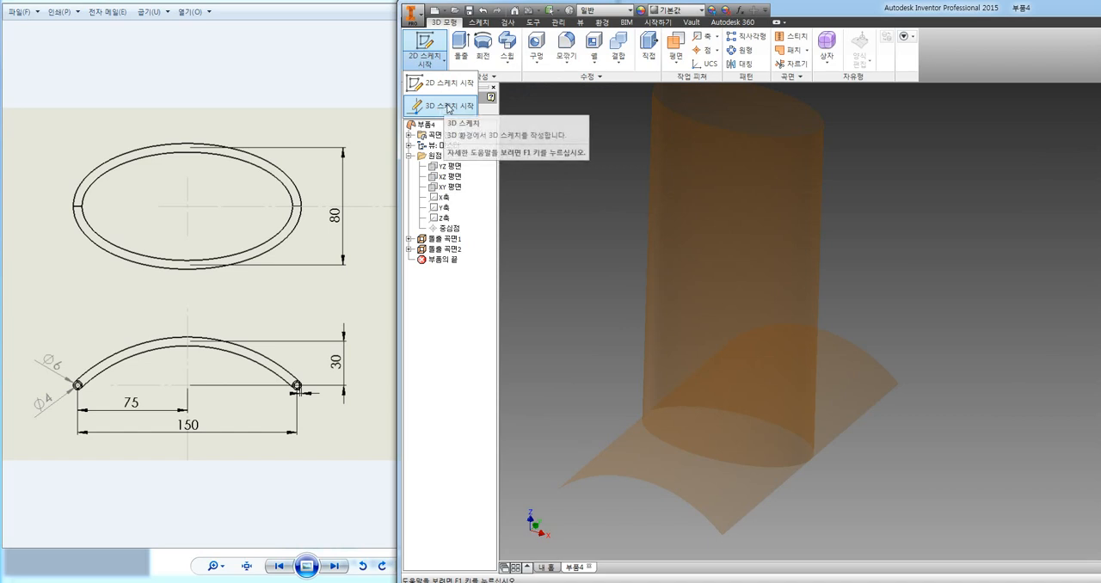
pyautogui.click(449, 107)
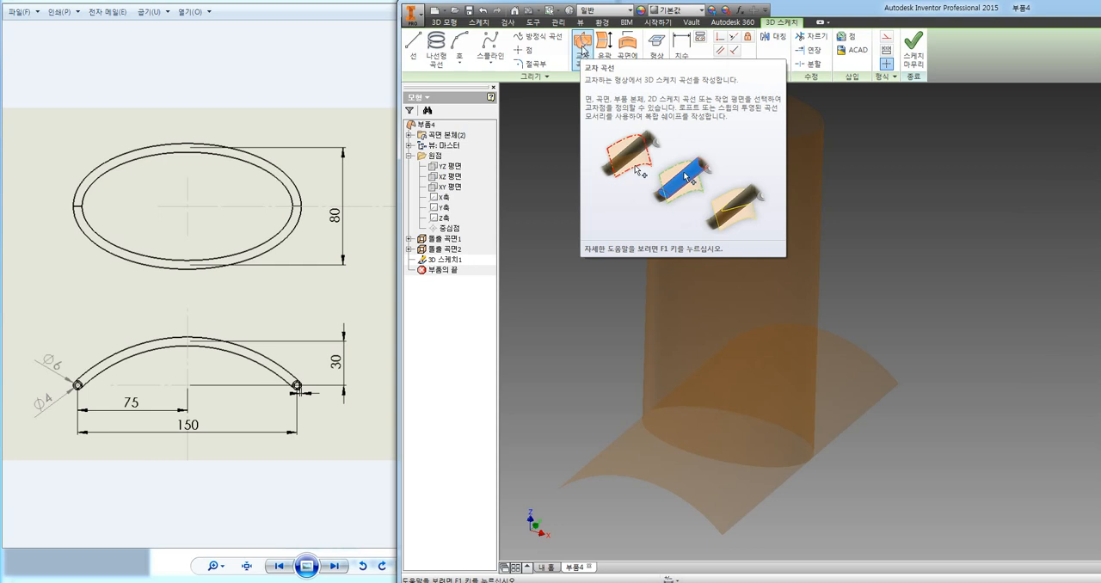
pyautogui.click(582, 49)
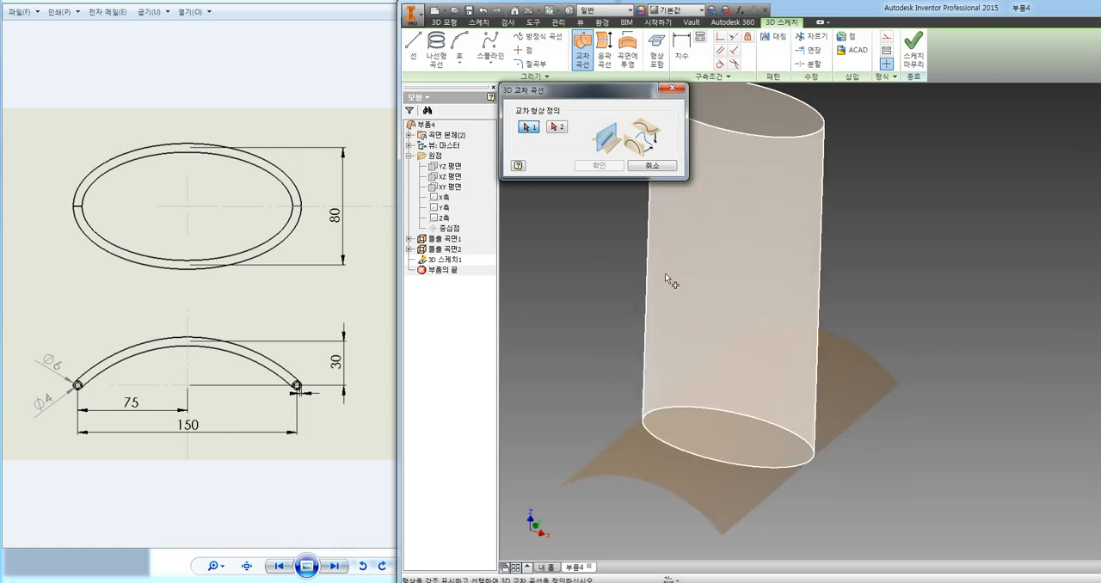
pyautogui.click(677, 268)
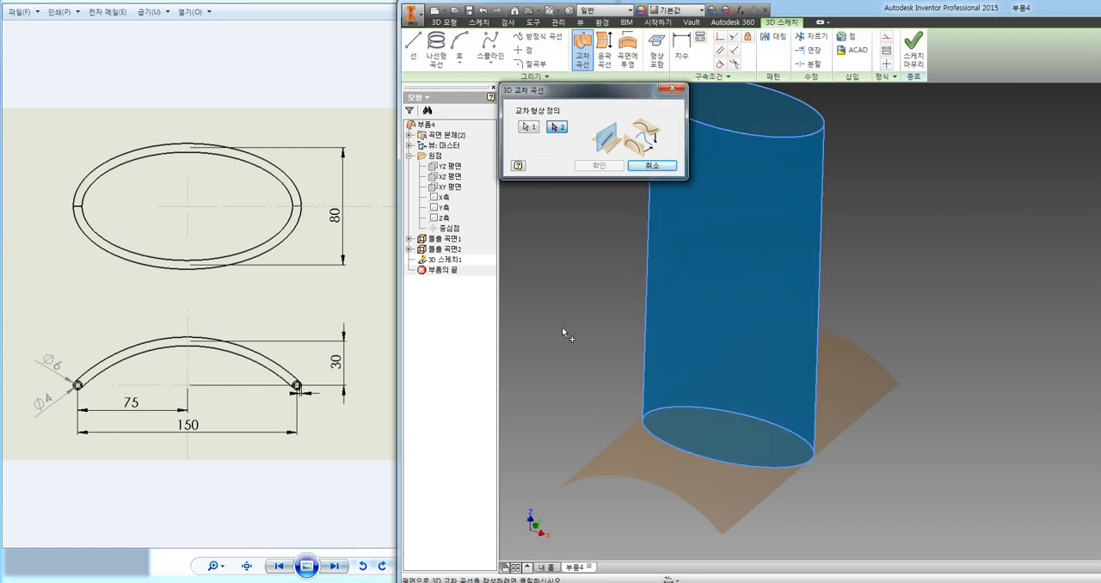
pyautogui.click(631, 453)
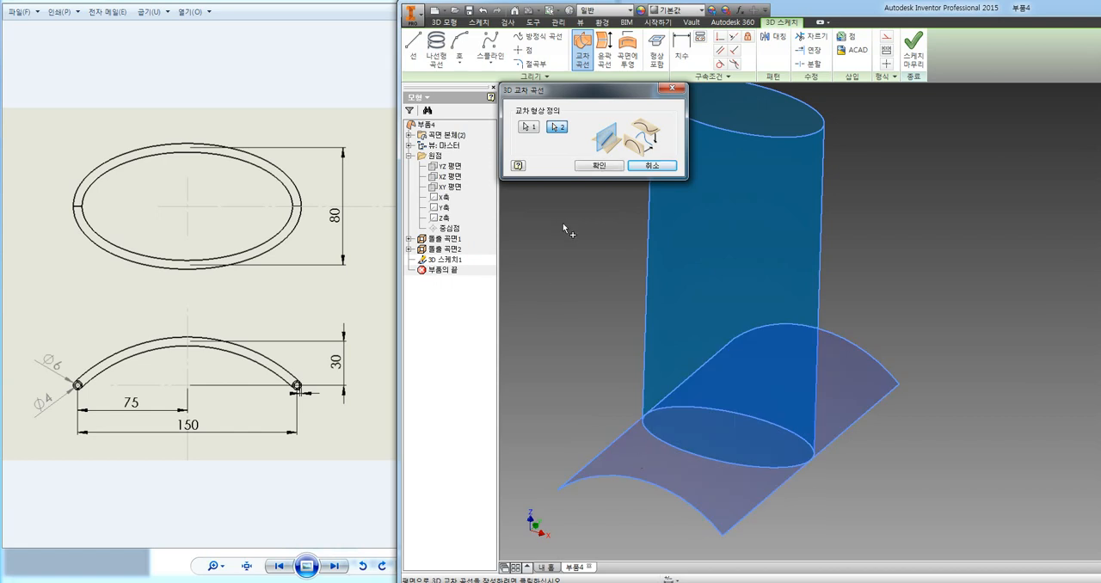
pyautogui.click(597, 165)
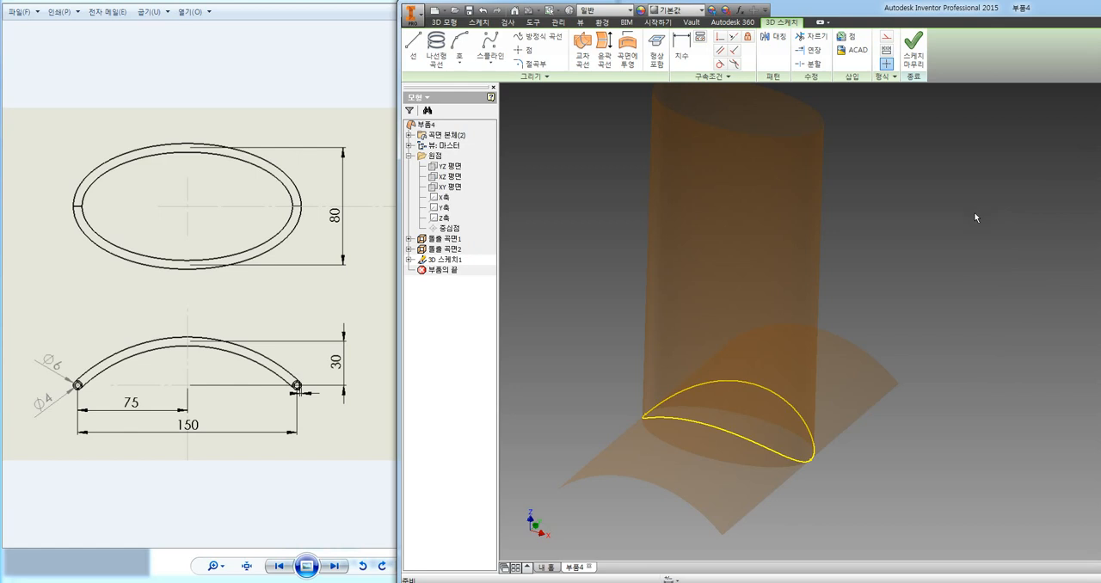
pyautogui.click(913, 51)
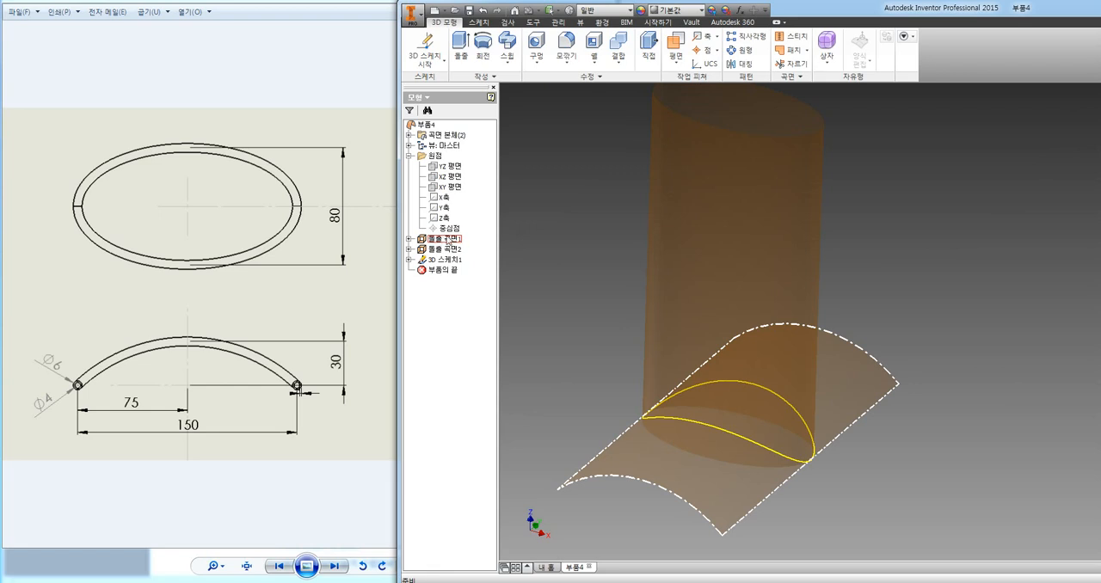
# Hide both extruded surfaces, leaving only the 3D intersection curve displayed.
pyautogui.rightClick(440, 244)
pyautogui.click(470, 364)
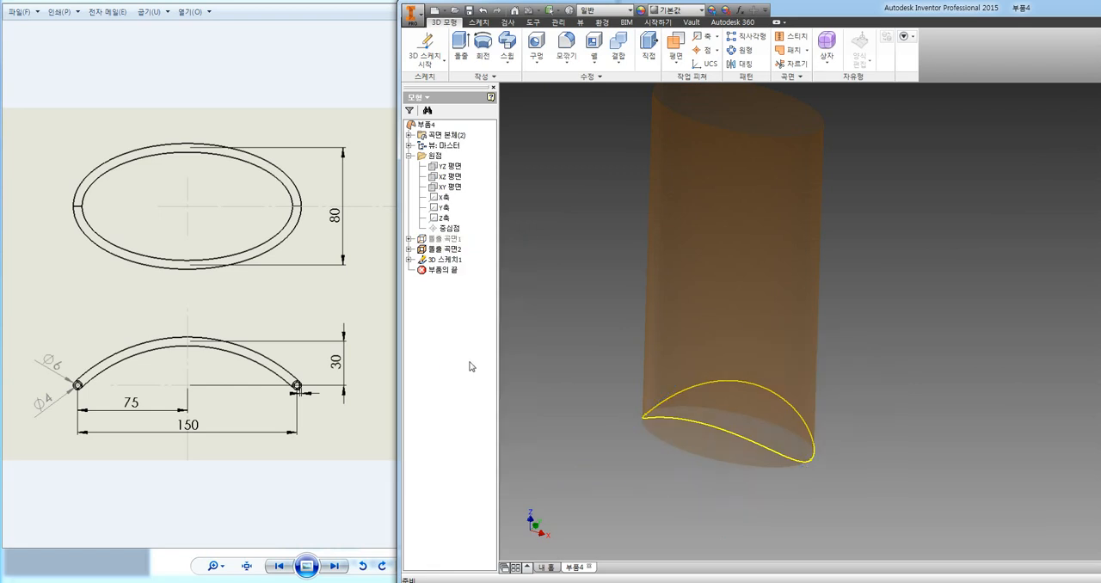
pyautogui.rightClick(444, 249)
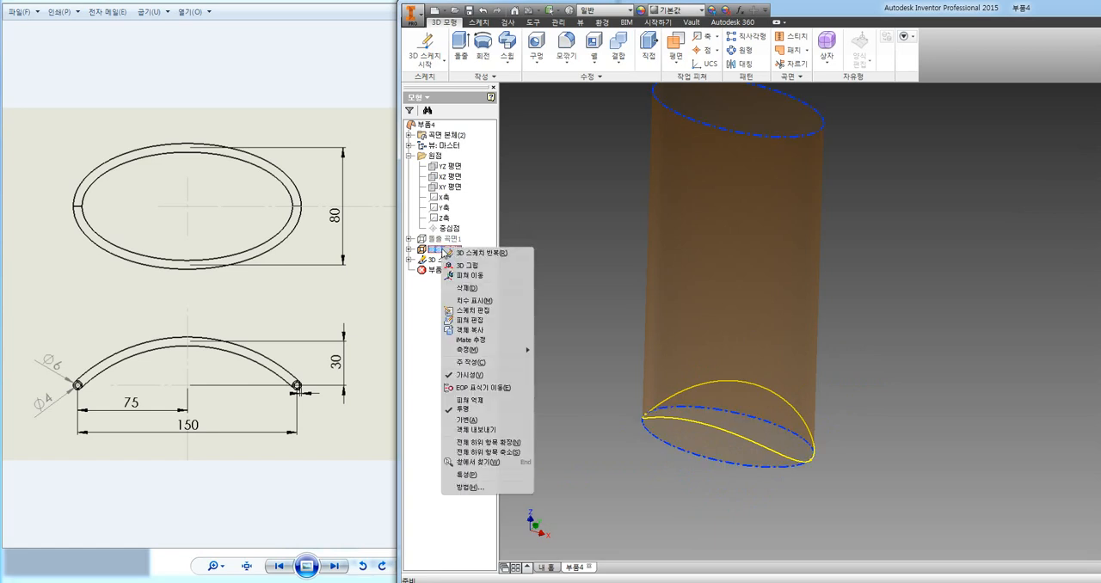
pyautogui.click(469, 376)
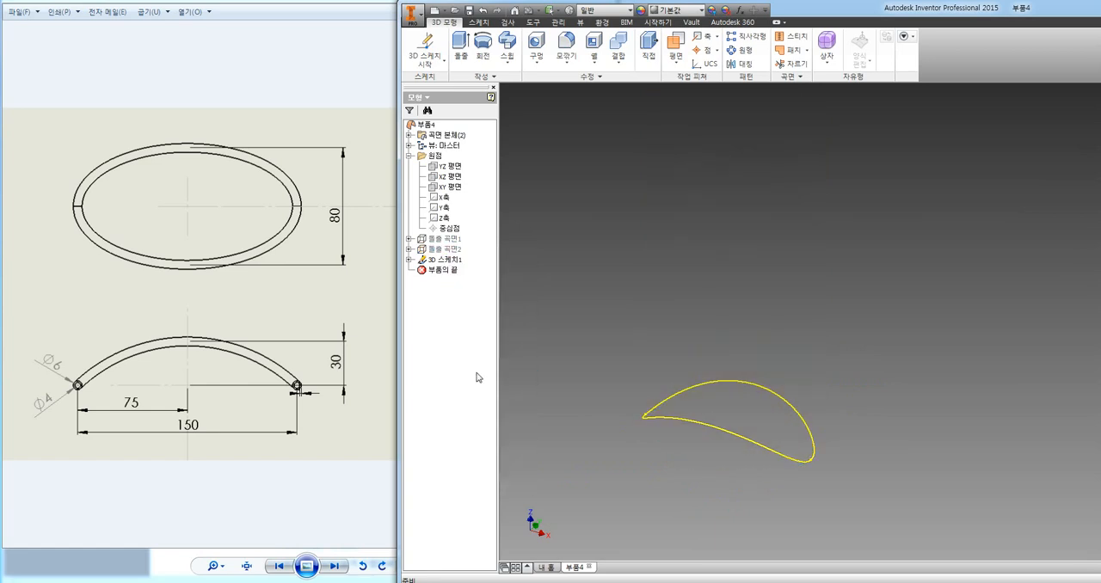
# Create a work plane normal to the 3D intersection curve at its endpoint on the +X end.
pyautogui.moveTo(605, 383); pyautogui.dragTo(645, 368, button='middle')
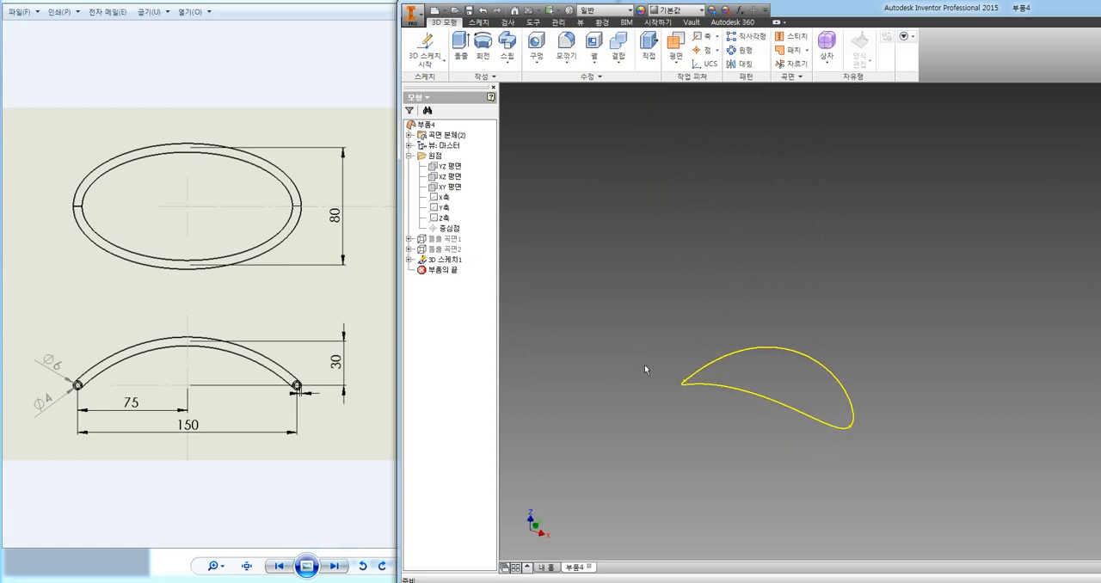
pyautogui.moveTo(806, 445)
pyautogui.keyDown('shift'); pyautogui.mouseDown(button='middle')
pyautogui.moveTo(679, 418)
pyautogui.moveTo(789, 445)
pyautogui.moveTo(842, 423)
pyautogui.moveTo(821, 442)
pyautogui.moveTo(774, 447)
pyautogui.moveTo(731, 418)
pyautogui.moveTo(776, 453)
pyautogui.mouseUp(button='middle'); pyautogui.keyUp('shift')
pyautogui.scroll(2, 864, 423)
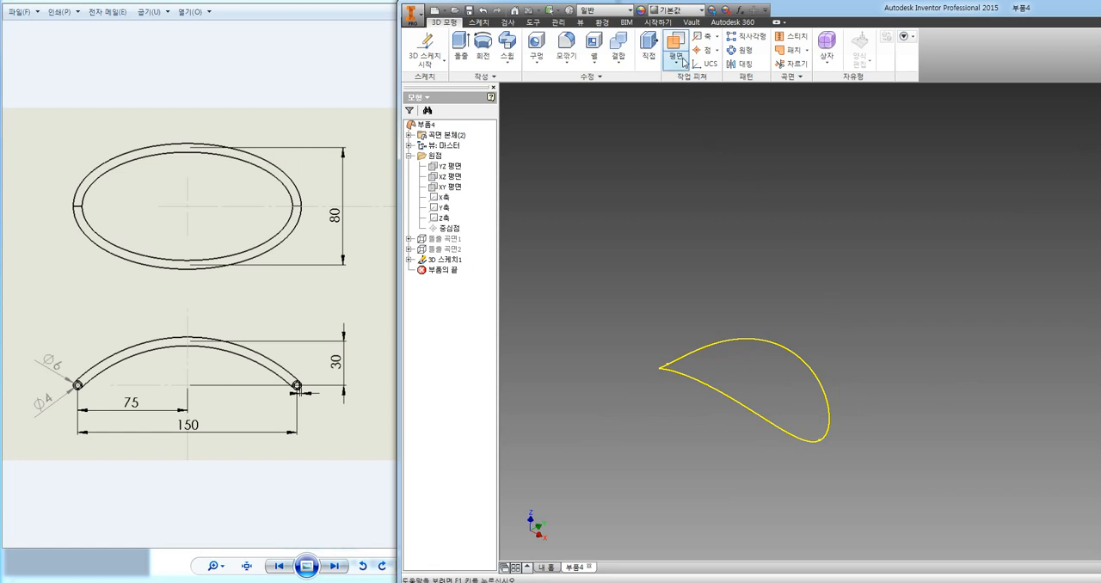
pyautogui.click(678, 43)
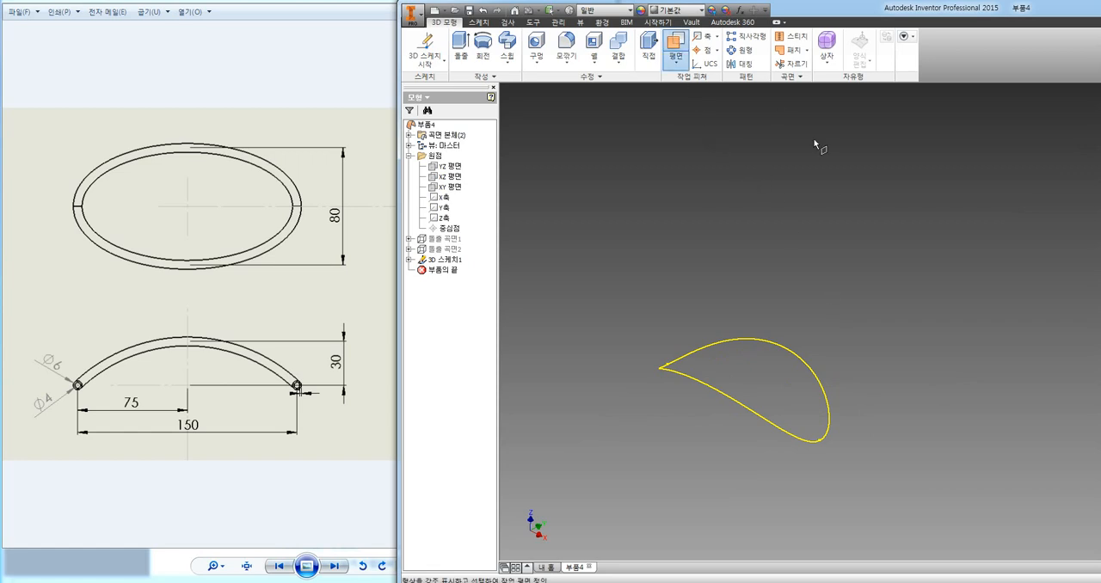
pyautogui.click(830, 406)
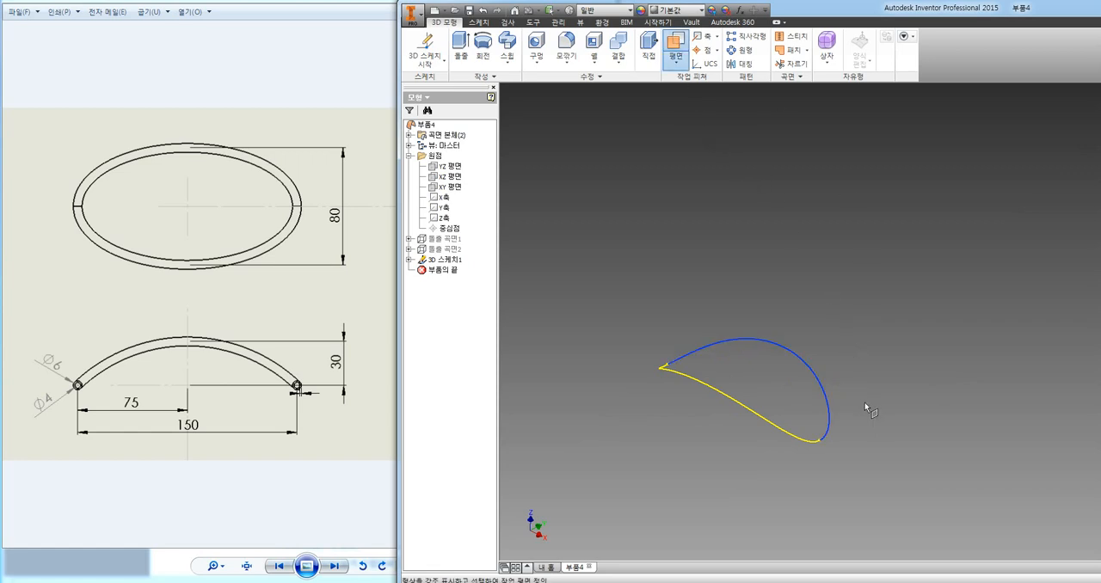
pyautogui.click(819, 440)
# Start a 2D sketch on the work plane at the end of the intersection curve.
pyautogui.scroll(5, 848, 456)
pyautogui.scroll(-6, 849, 457)
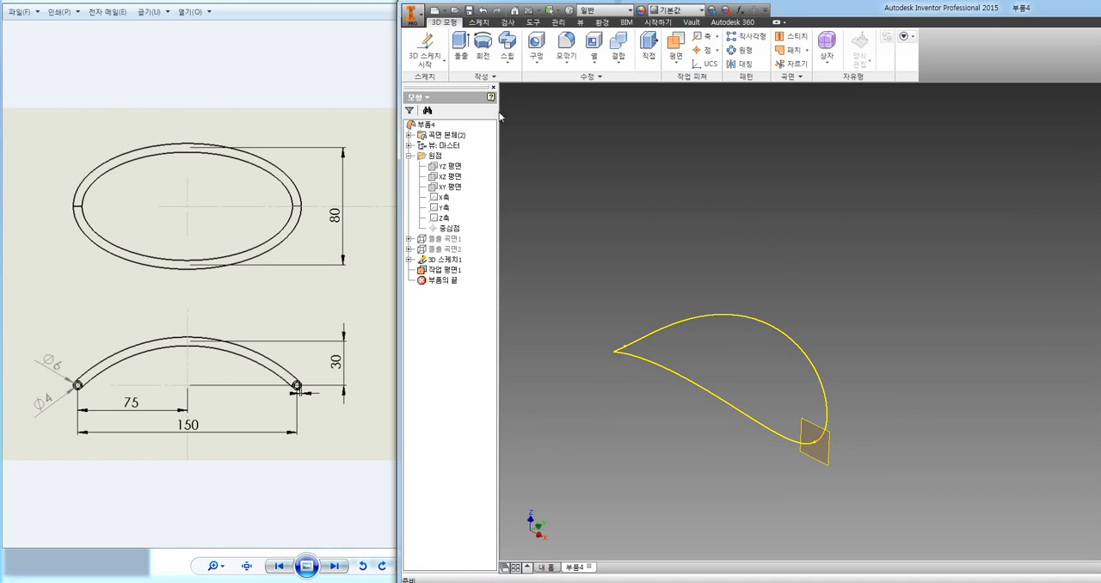
pyautogui.click(424, 65)
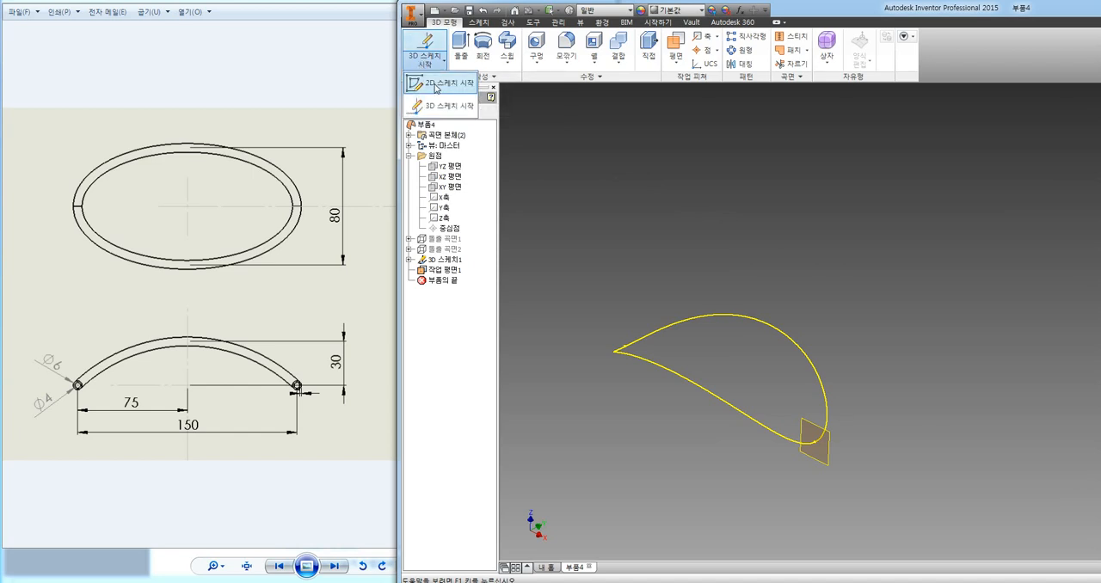
pyautogui.click(436, 84)
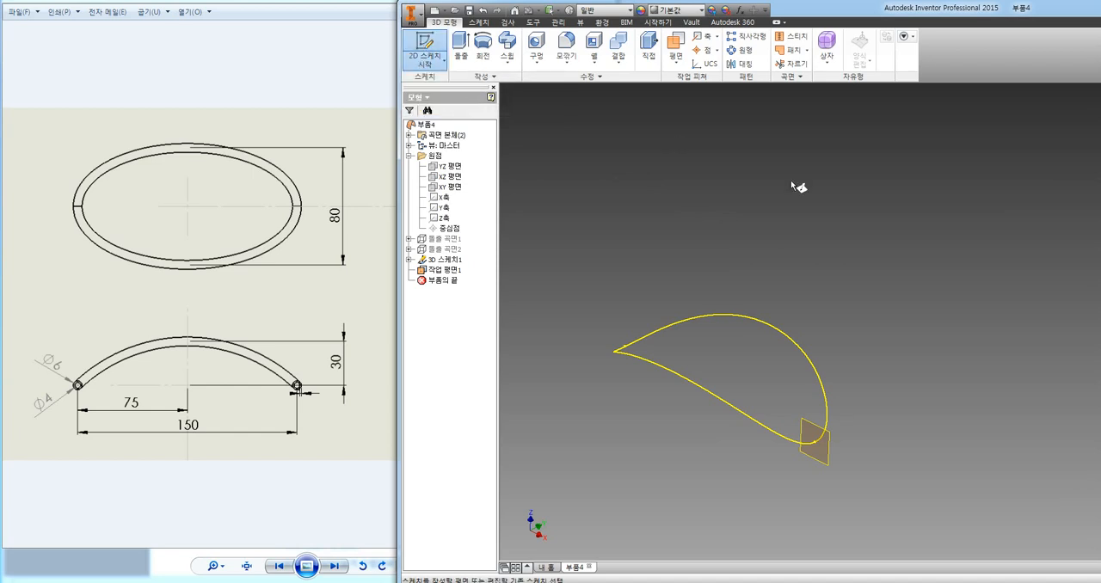
pyautogui.click(829, 465)
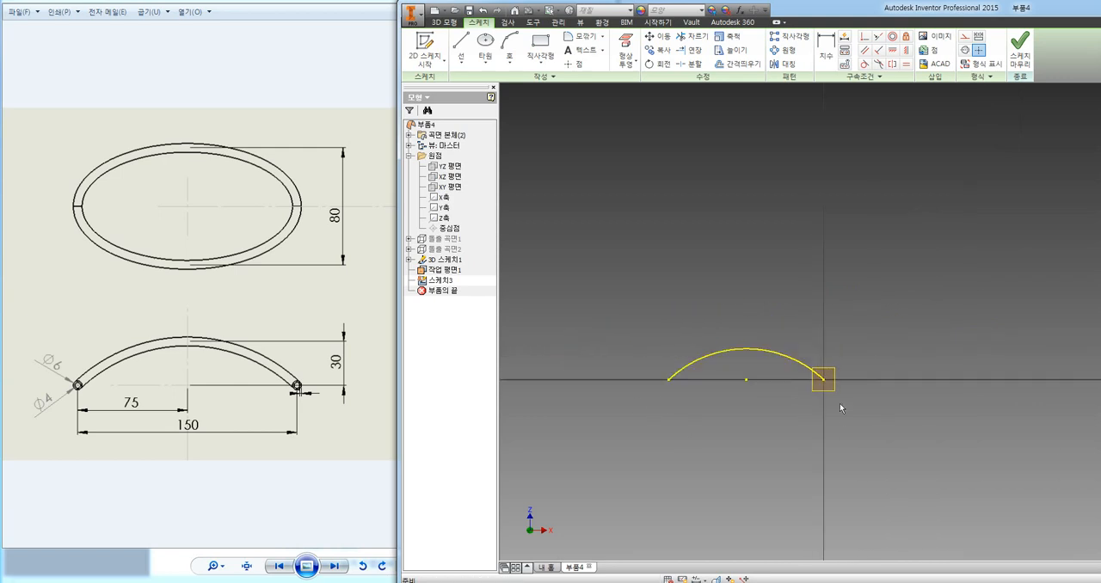
# Sketch a center-point circle about 1.8 mm in diameter at the sketch origin, on the endpoint of the intersection curve.
pyautogui.scroll(3, 844, 409)
pyautogui.scroll(2, 793, 335)
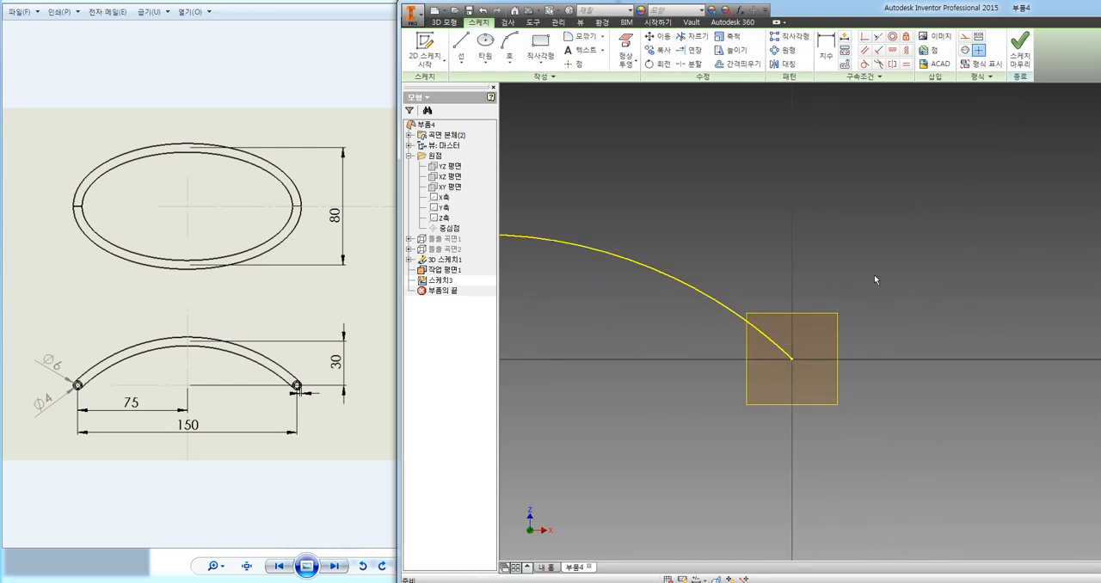
pyautogui.keyDown('shift'); pyautogui.moveTo(874, 276); pyautogui.dragTo(862, 292, button='middle'); pyautogui.keyUp('shift')
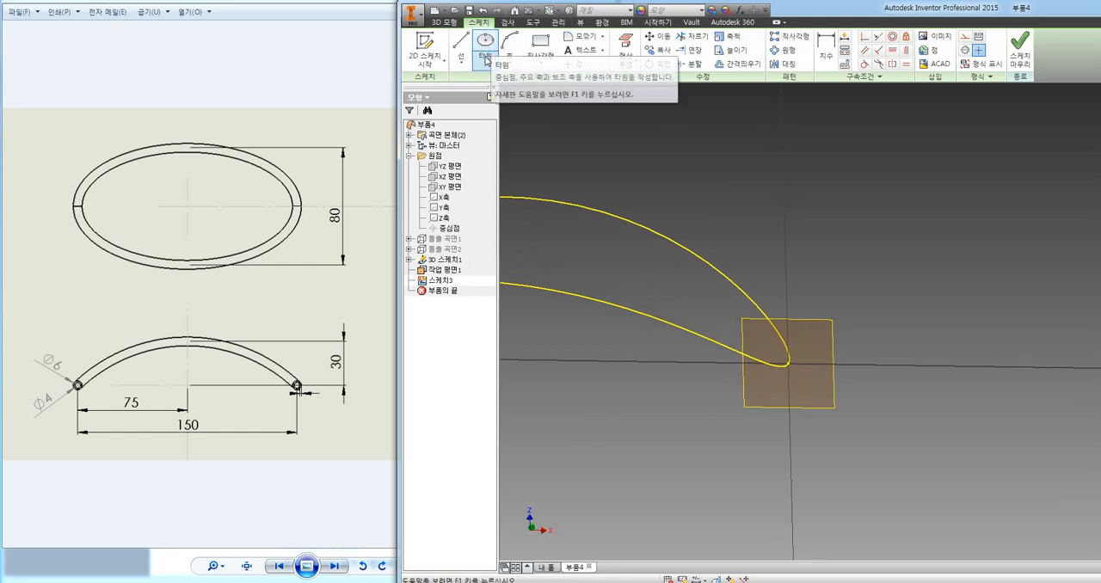
pyautogui.click(486, 64)
pyautogui.click(487, 64)
pyautogui.click(486, 65)
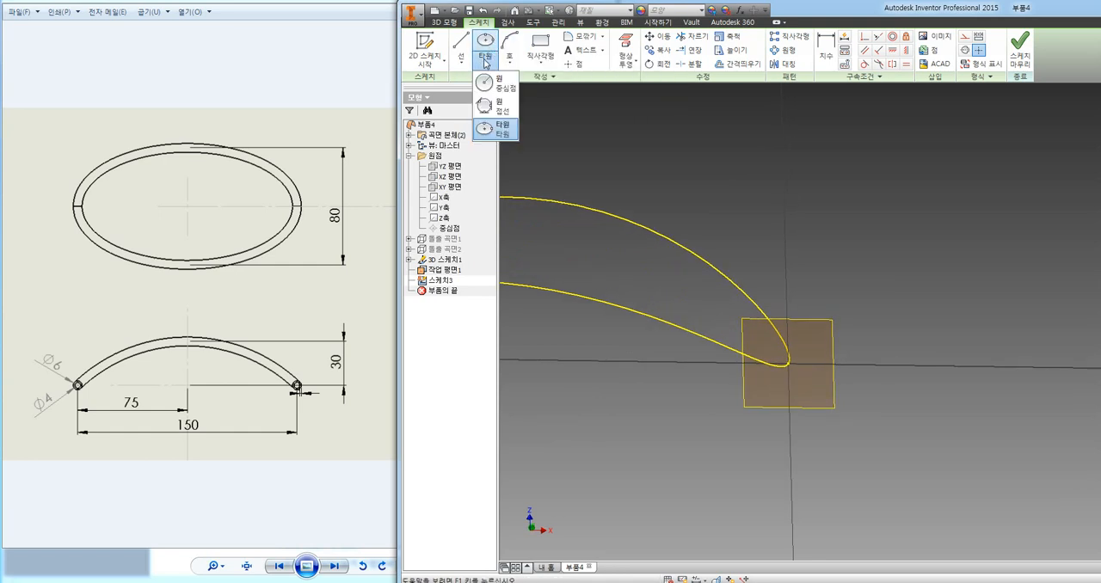
pyautogui.click(491, 86)
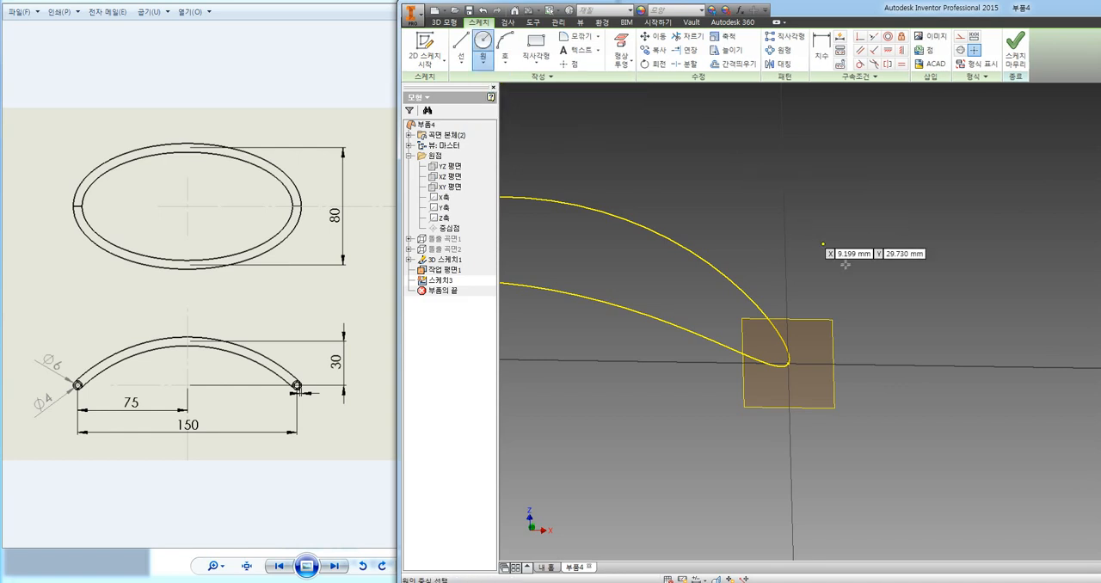
pyautogui.scroll(-5, 828, 353)
pyautogui.scroll(5, 839, 351)
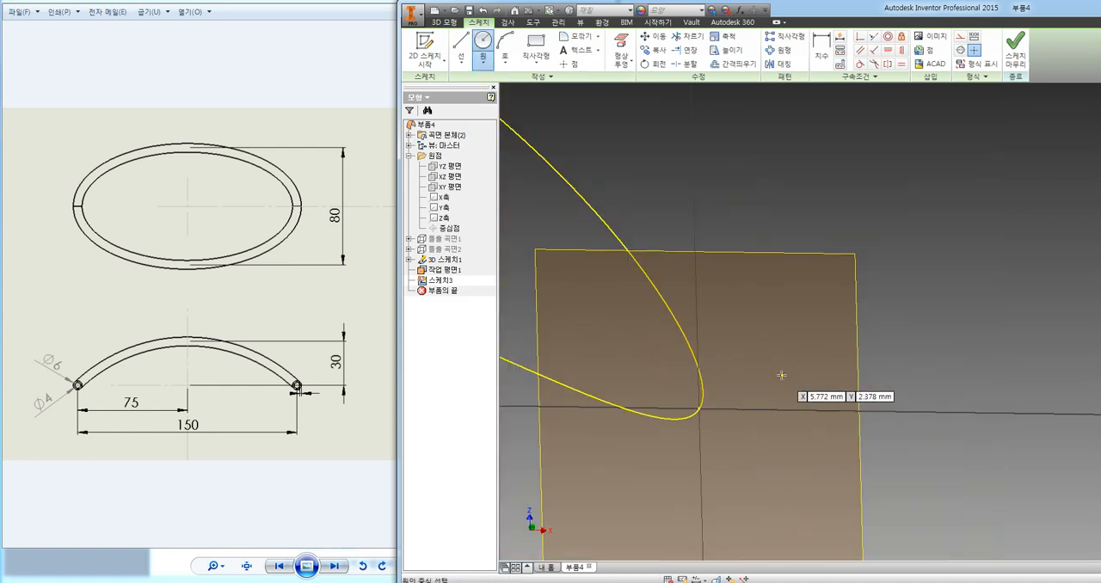
pyautogui.click(699, 408)
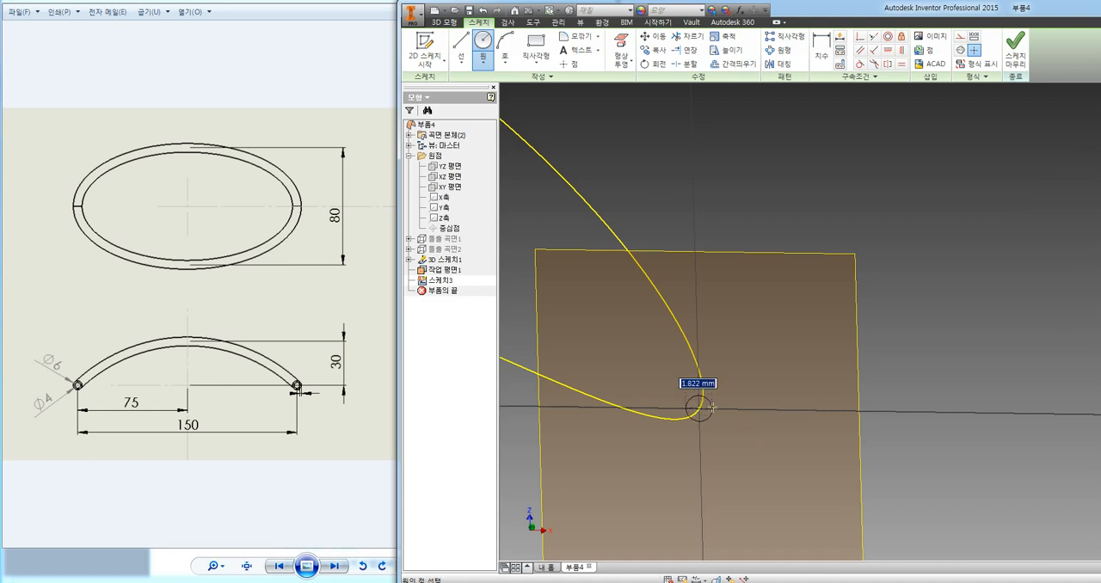
pyautogui.click(712, 407)
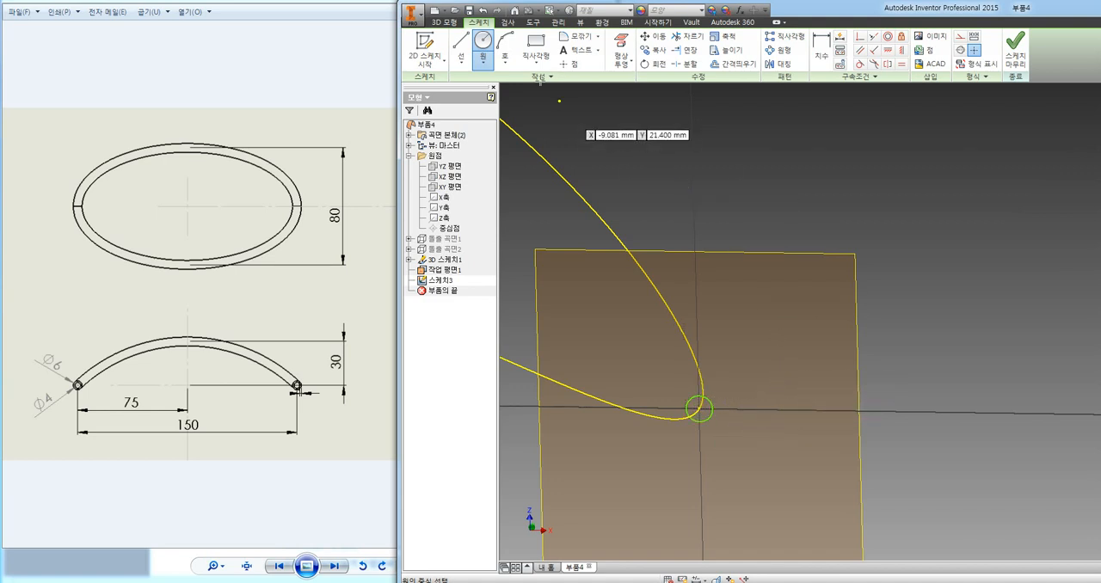
# Dimension the profile circle's diameter as 6 mm and finish the sketch.
pyautogui.click(821, 49)
pyautogui.click(705, 401)
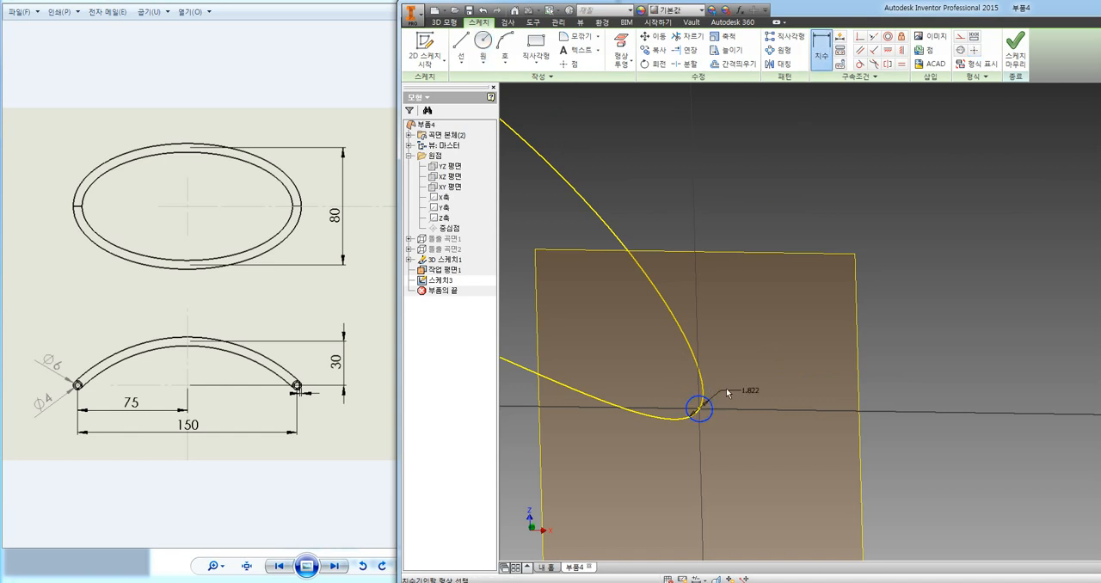
pyautogui.click(761, 377)
pyautogui.write('6')
pyautogui.press('Return')
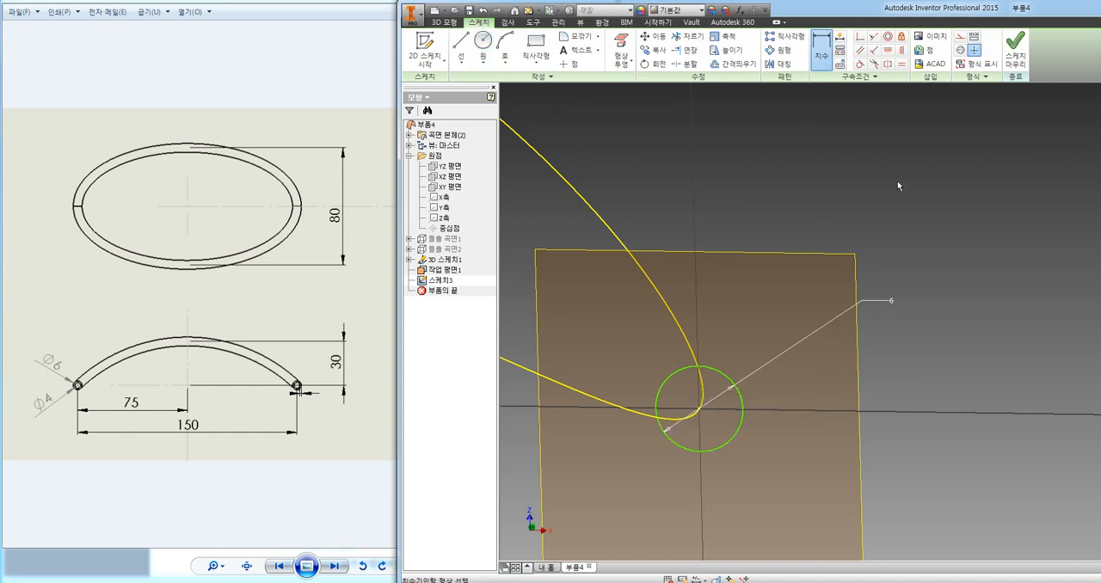
pyautogui.click(1011, 53)
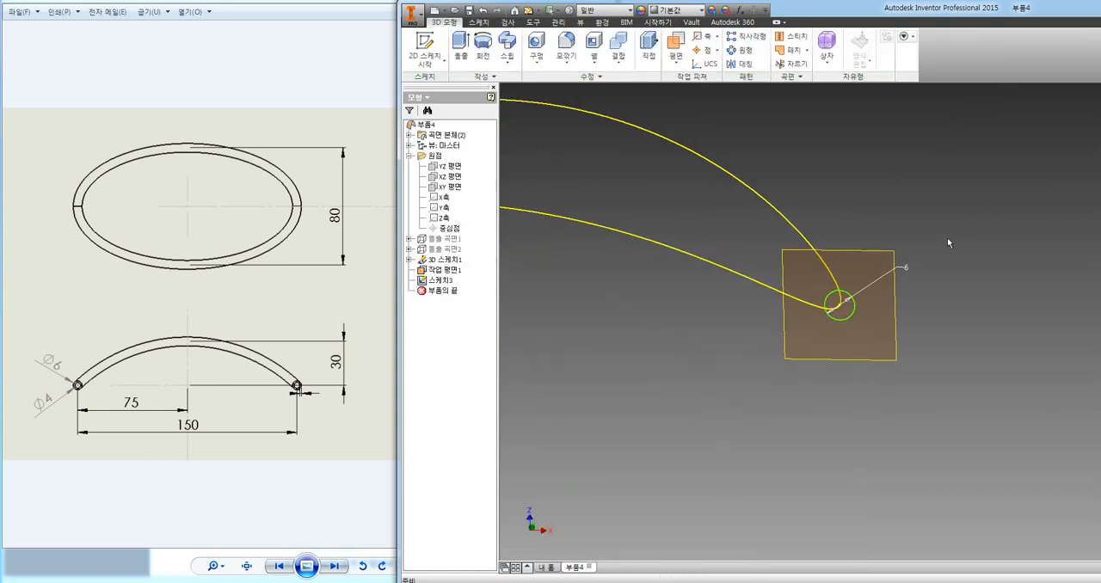
# Sweep the 6 mm circle as a solid along the closed 3D intersection curve, with path orientation and zero taper and twist.
pyautogui.moveTo(948, 243)
pyautogui.keyDown('shift'); pyautogui.mouseDown(button='middle')
pyautogui.moveTo(914, 244)
pyautogui.moveTo(961, 240)
pyautogui.mouseUp(button='middle'); pyautogui.keyUp('shift')
pyautogui.scroll(3, 961, 240)
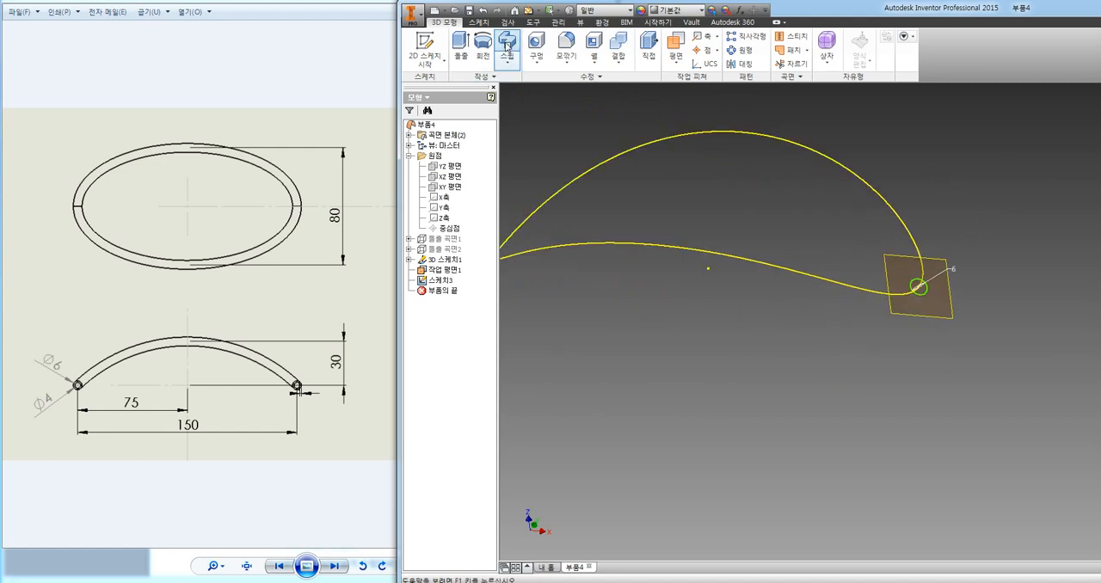
pyautogui.click(508, 45)
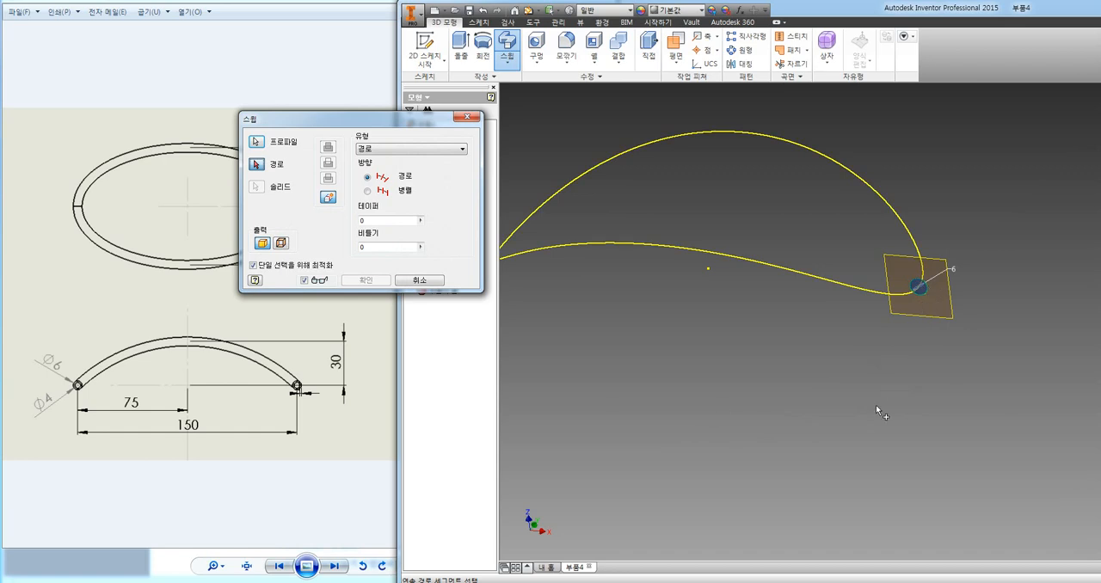
pyautogui.click(843, 291)
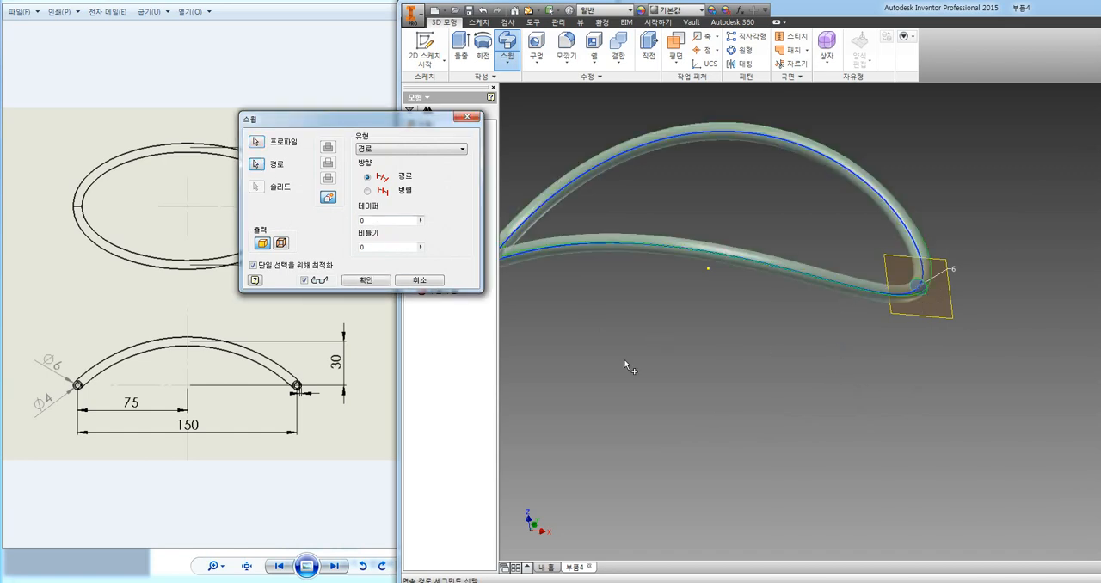
pyautogui.click(366, 280)
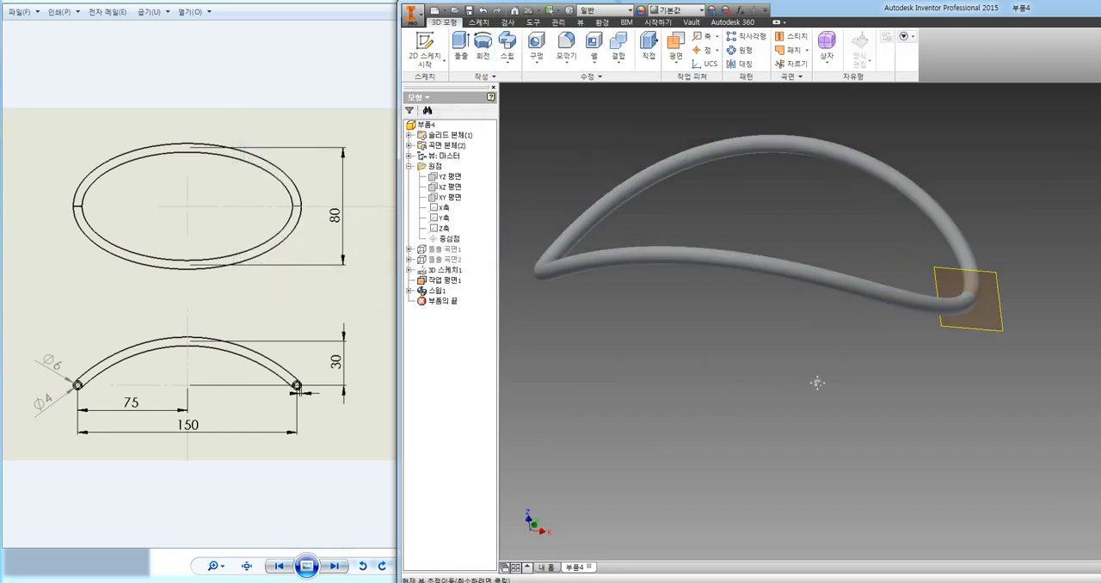
# Preview a half section view at the work plane to examine the swept body's cut ends, and cancel the section.
pyautogui.moveTo(817, 383); pyautogui.dragTo(825, 414, button='middle')
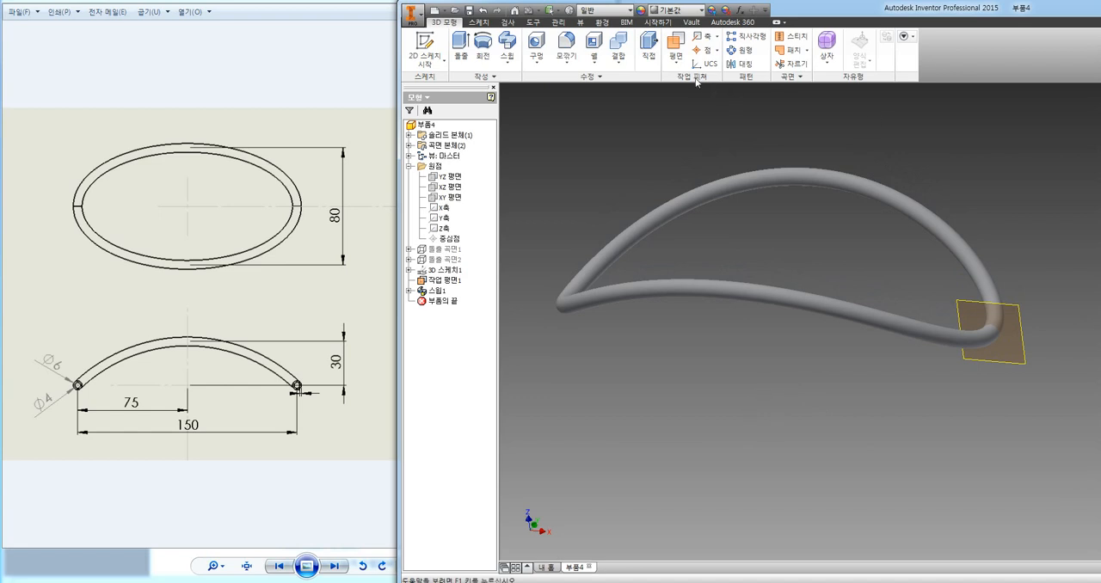
pyautogui.click(578, 24)
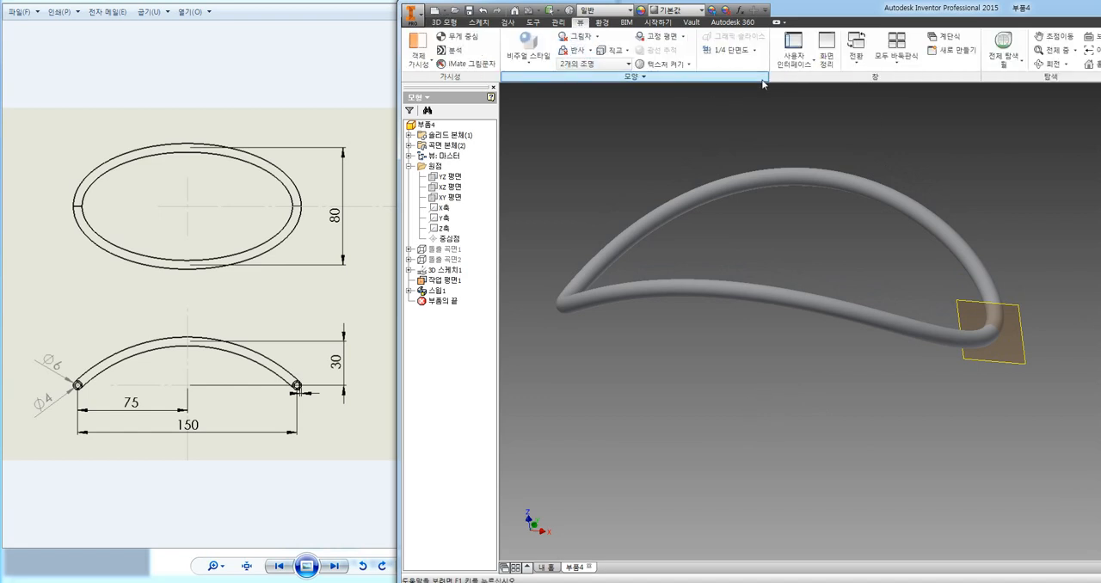
pyautogui.click(755, 52)
pyautogui.click(737, 93)
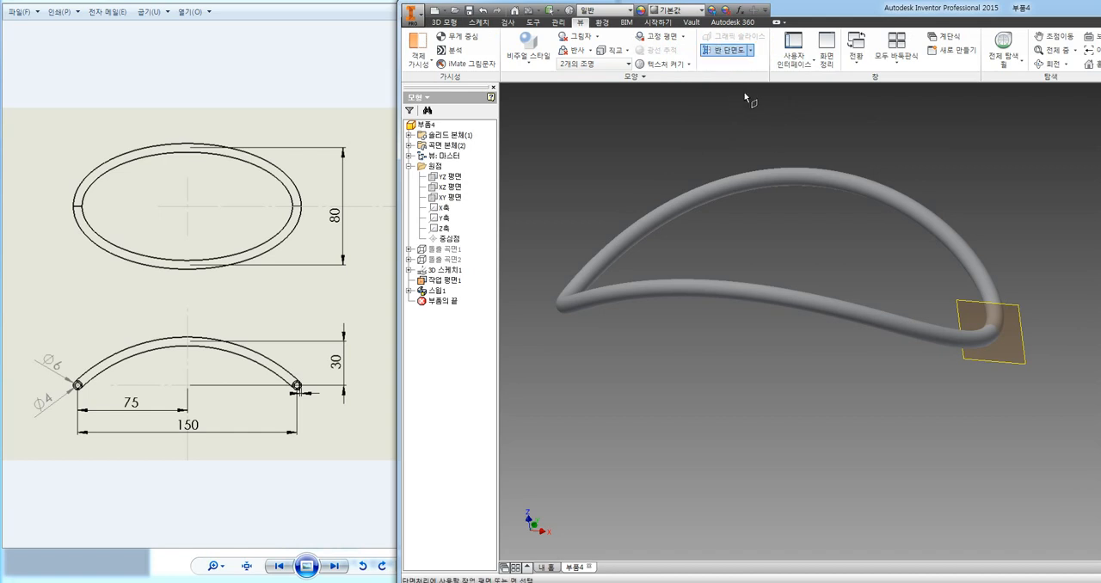
pyautogui.click(1018, 307)
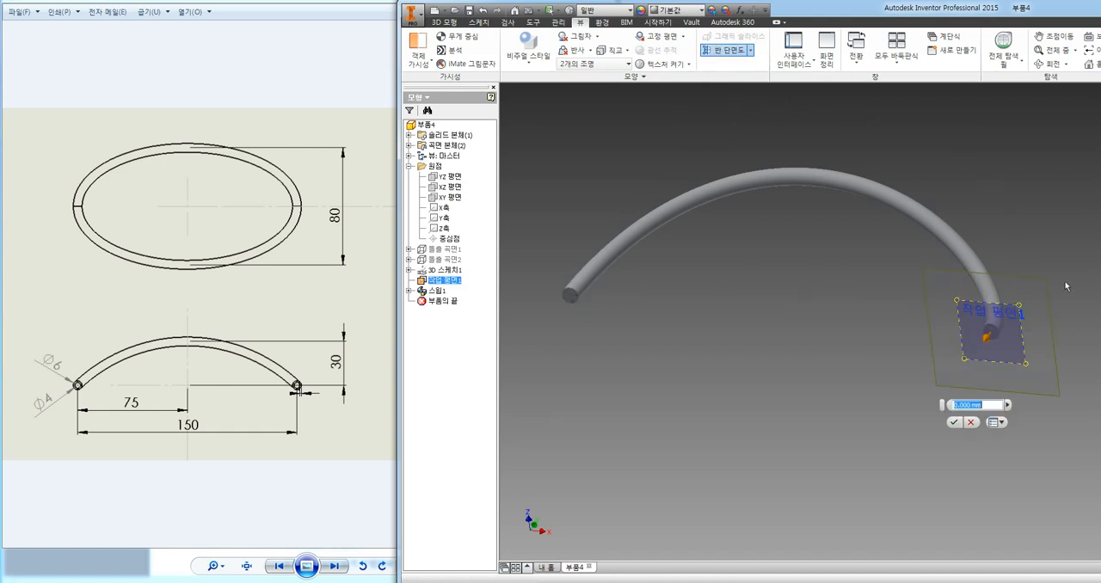
pyautogui.scroll(5, 583, 315)
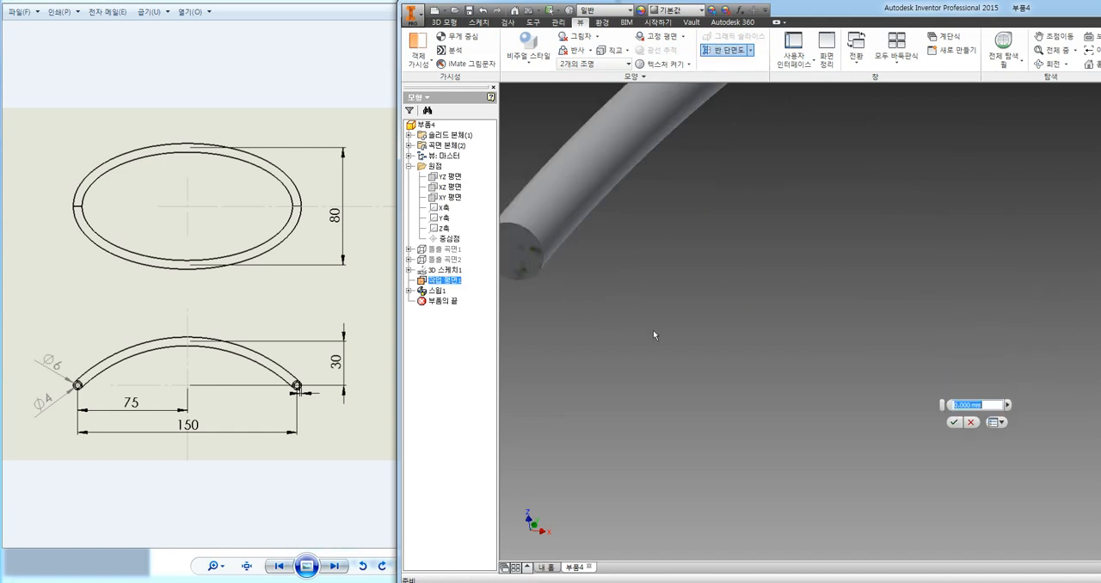
pyautogui.moveTo(655, 334); pyautogui.dragTo(754, 349, button='middle')
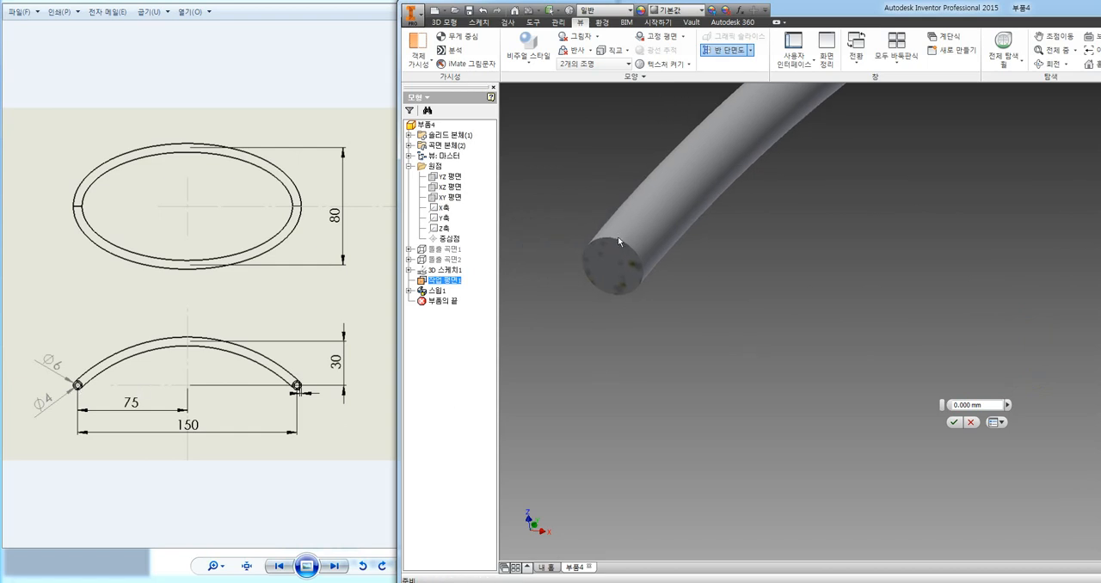
pyautogui.scroll(-2, 602, 359)
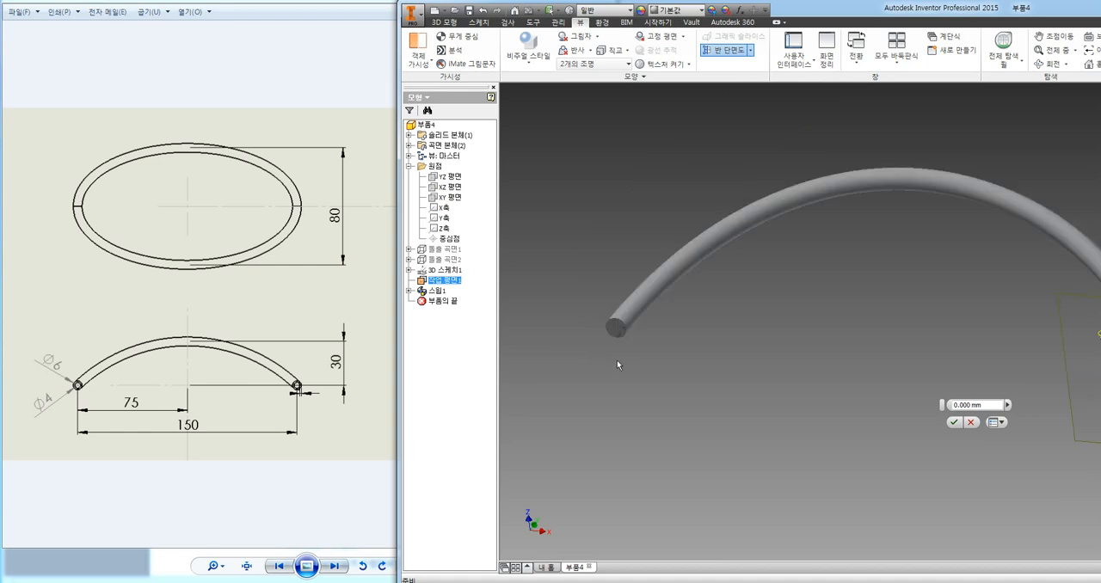
pyautogui.scroll(5, 617, 357)
pyautogui.scroll(-3, 758, 322)
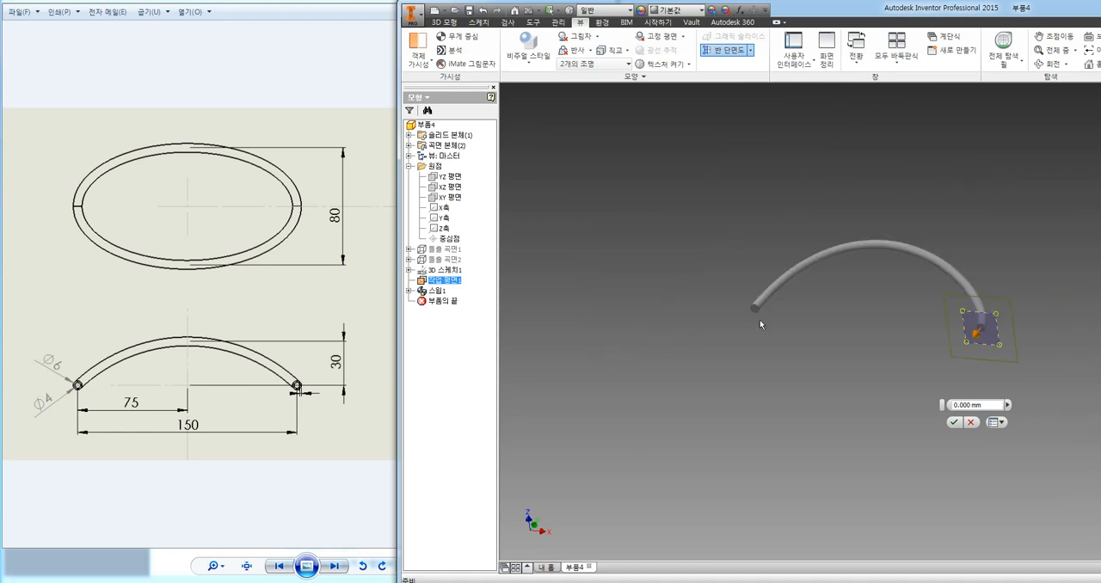
pyautogui.press('Escape')
pyautogui.moveTo(975, 217); pyautogui.dragTo(893, 234, button='middle')
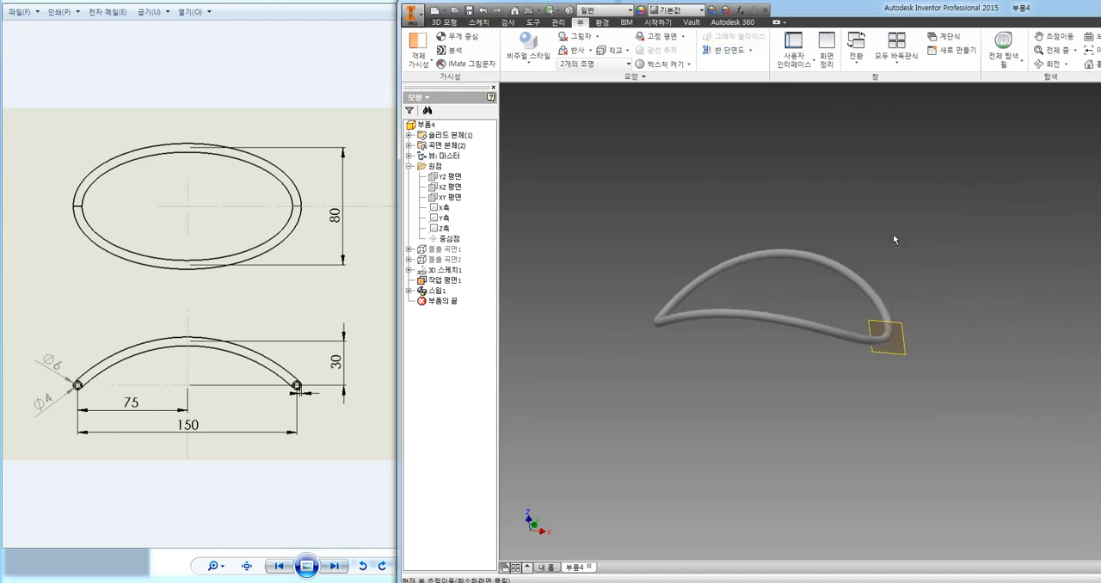
# Shell the swept body inward with a 1 mm wall thickness, without removing any faces.
pyautogui.click(445, 22)
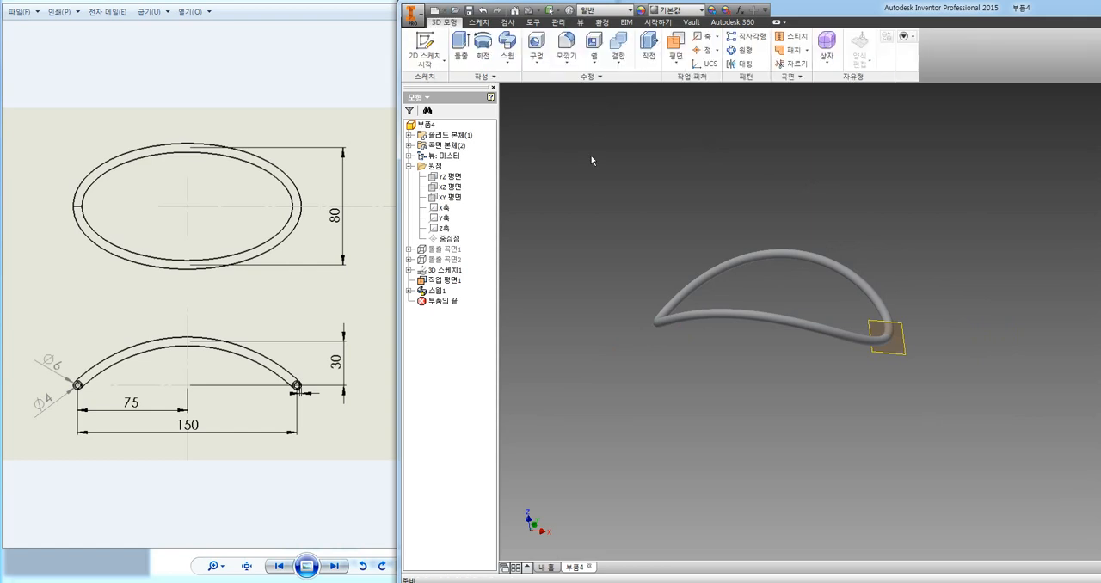
pyautogui.click(592, 54)
pyautogui.moveTo(465, 157); pyautogui.dragTo(527, 161)
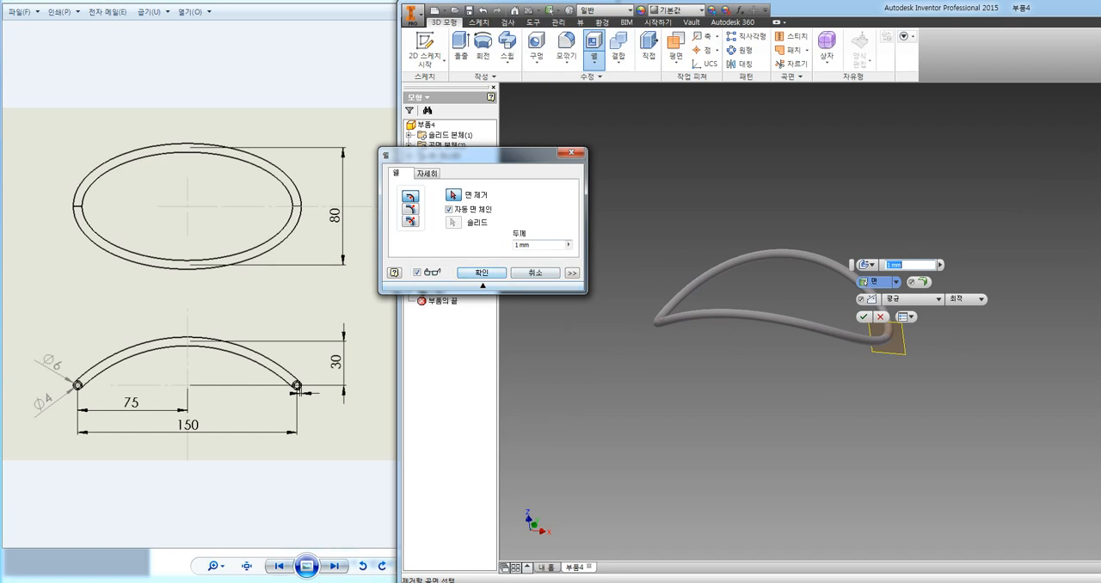
pyautogui.moveTo(535, 245); pyautogui.dragTo(484, 242)
pyautogui.click(551, 246)
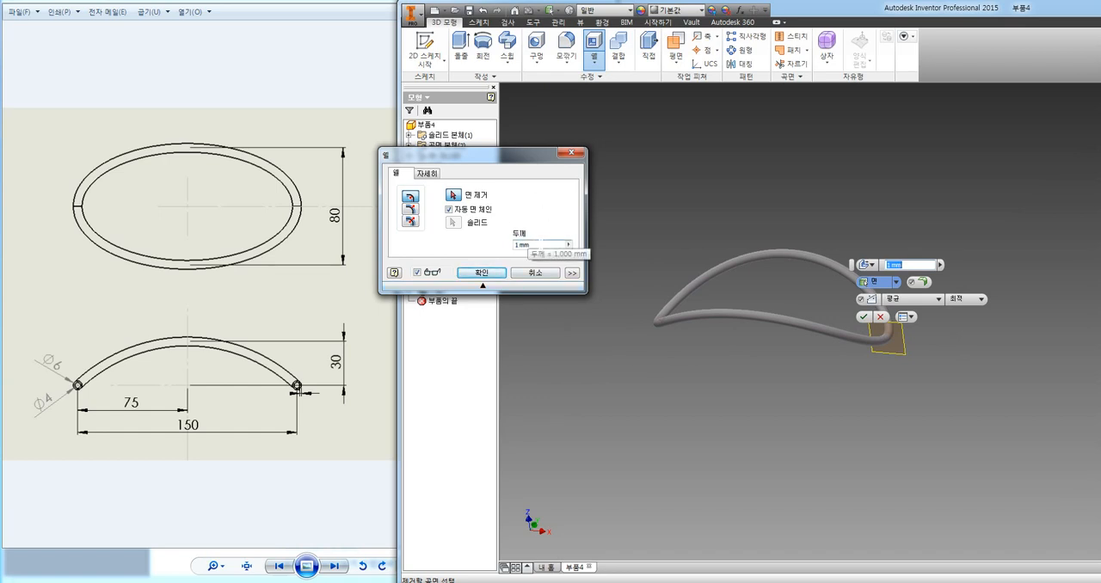
pyautogui.moveTo(531, 245); pyautogui.dragTo(493, 245)
pyautogui.scroll(3, 673, 321)
pyautogui.scroll(-6, 675, 322)
pyautogui.scroll(-3, 673, 416)
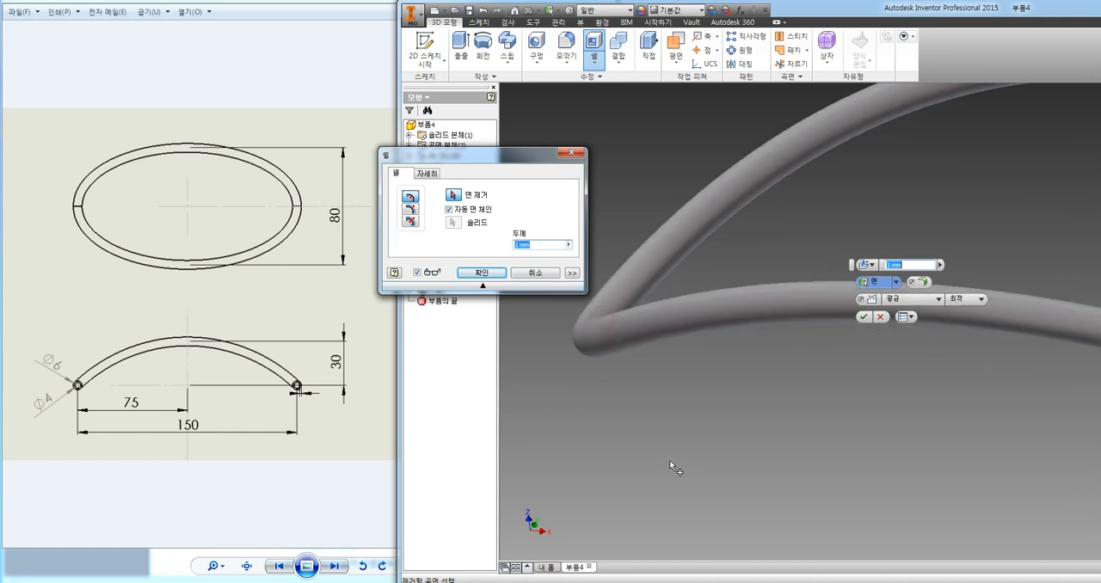
pyautogui.click(481, 273)
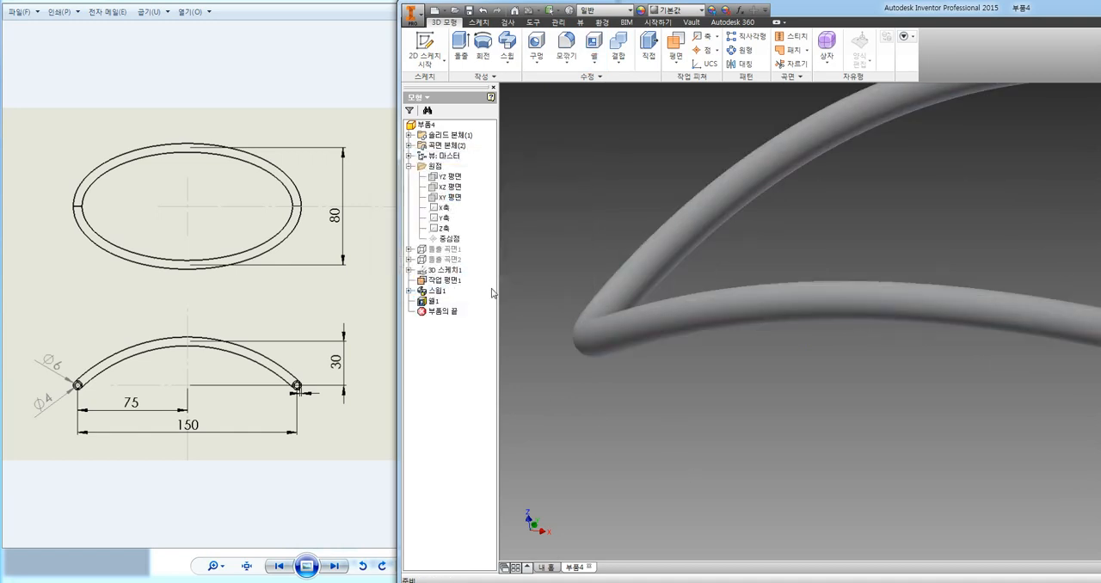
# Apply a half section view at the work plane and inspect the tube's hollow interior at its cut ends.
pyautogui.scroll(1, 614, 427)
pyautogui.scroll(2, 614, 426)
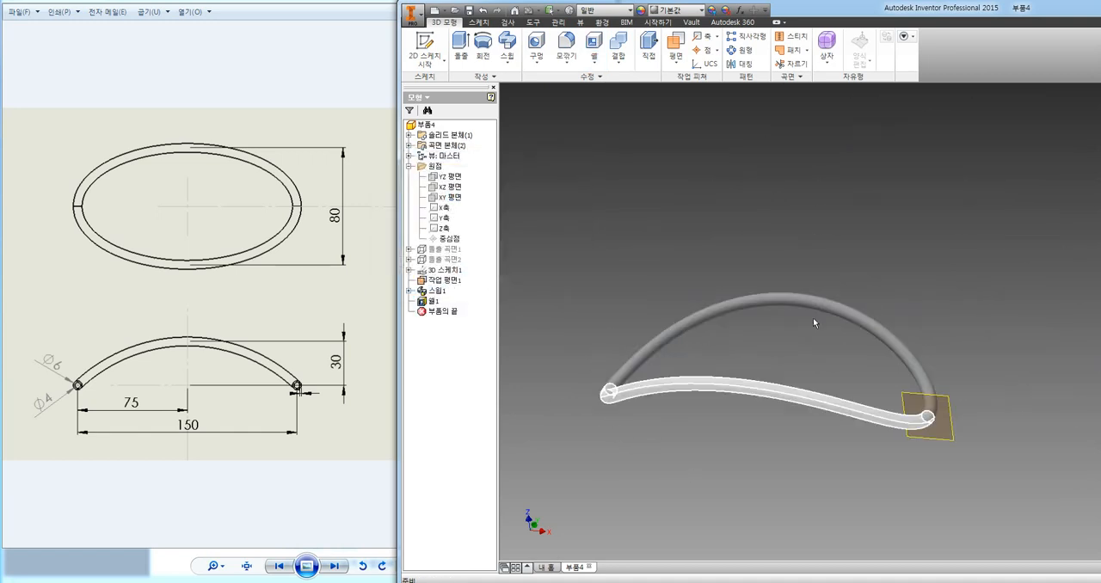
pyautogui.click(581, 22)
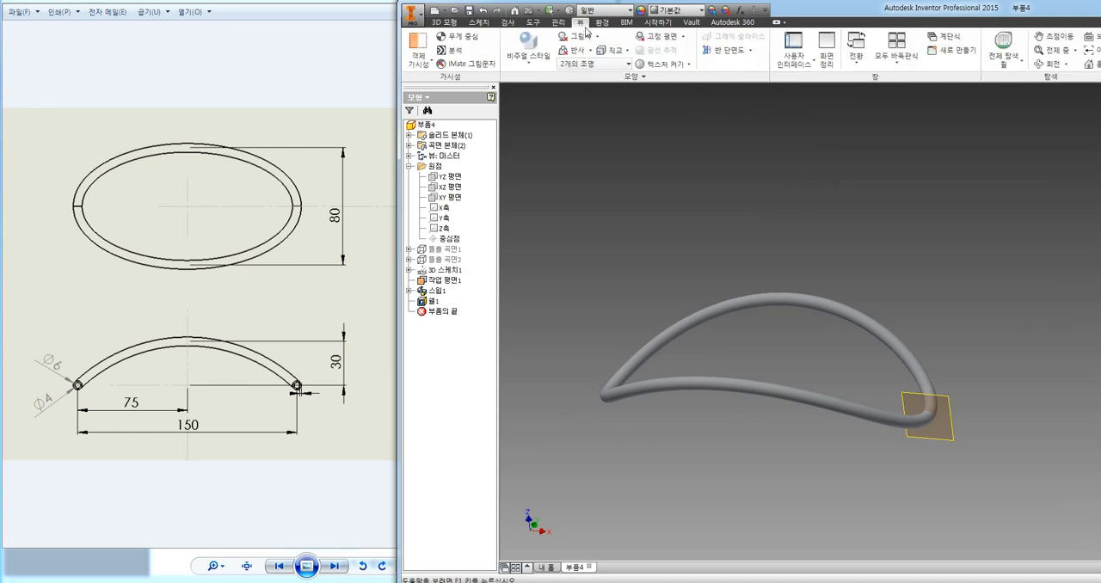
pyautogui.click(719, 50)
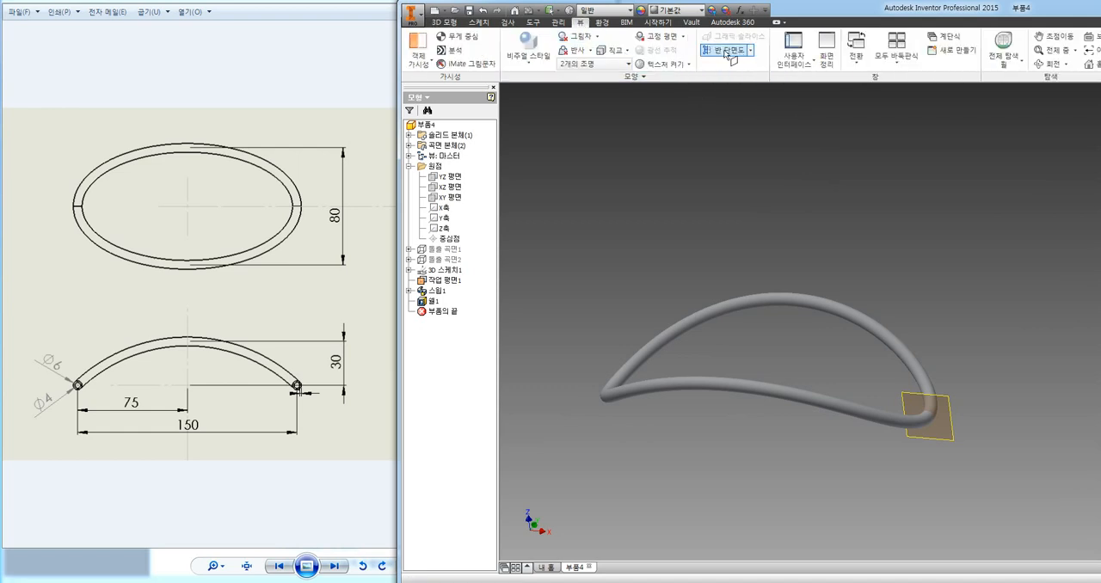
pyautogui.click(946, 397)
pyautogui.click(891, 509)
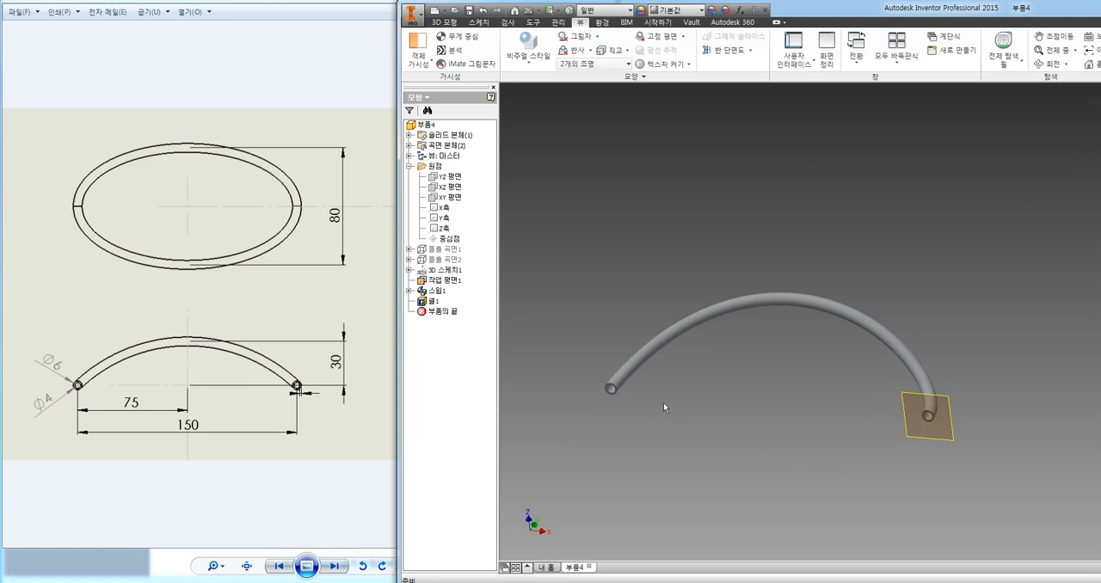
pyautogui.scroll(2, 664, 403)
pyautogui.scroll(-5, 609, 389)
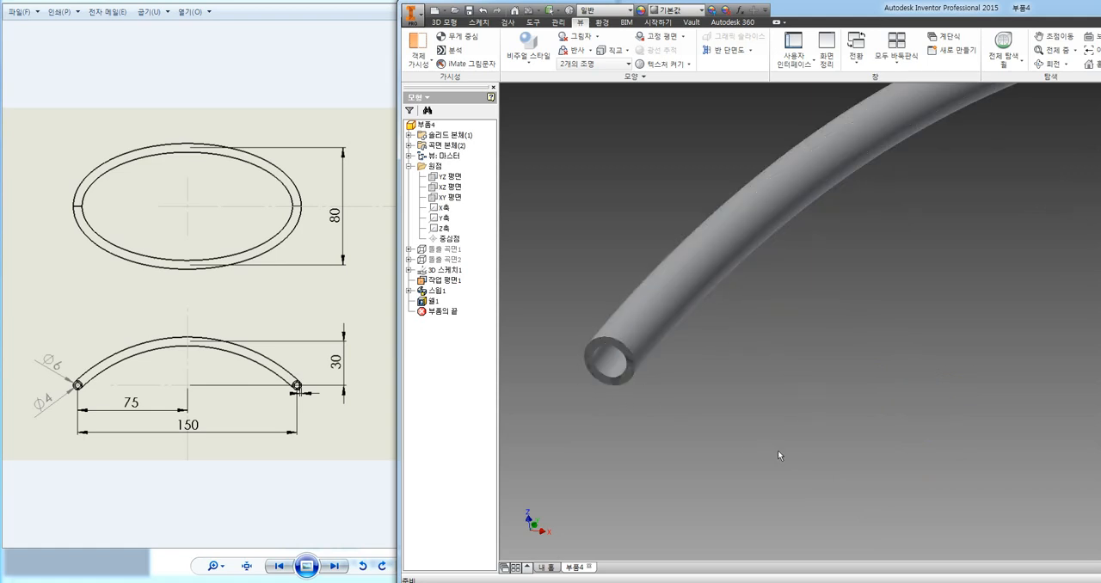
pyautogui.scroll(5, 740, 438)
pyautogui.moveTo(867, 455); pyautogui.dragTo(768, 362, button='middle')
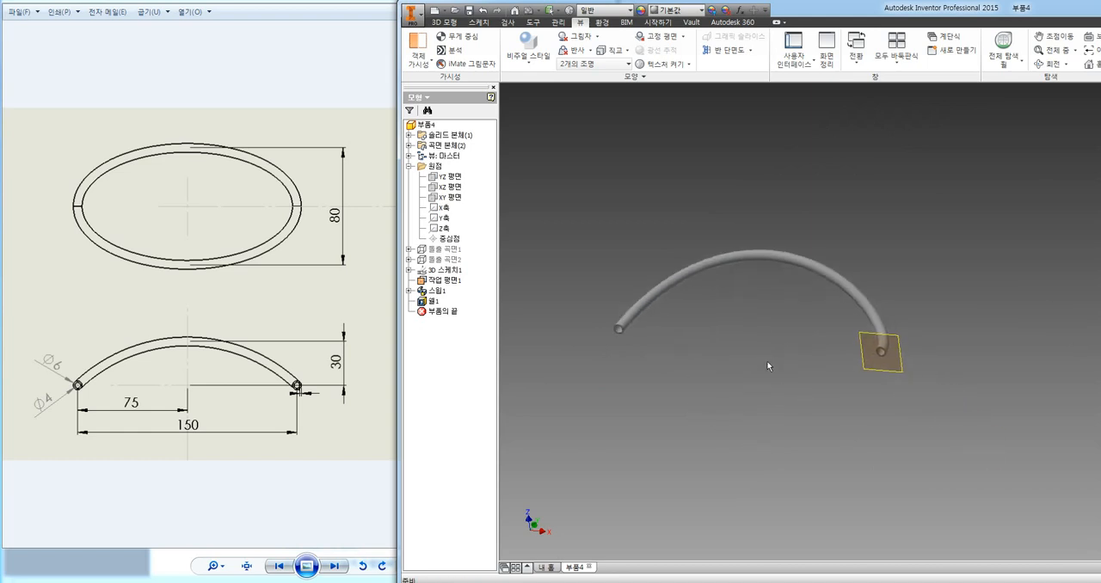